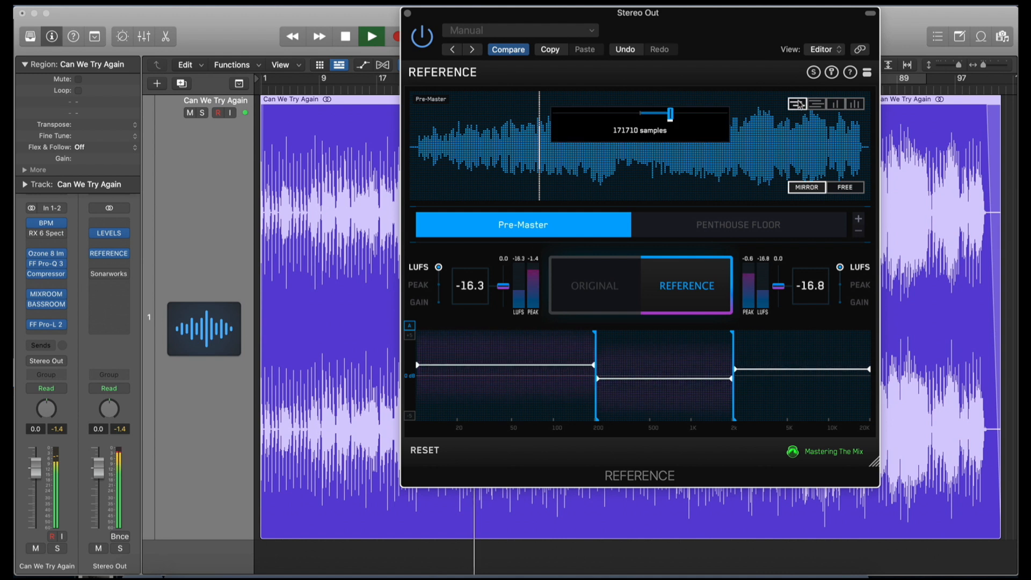
Step: Compare the original against the Pre-Master reference by switching playback between them
left_click(617, 281)
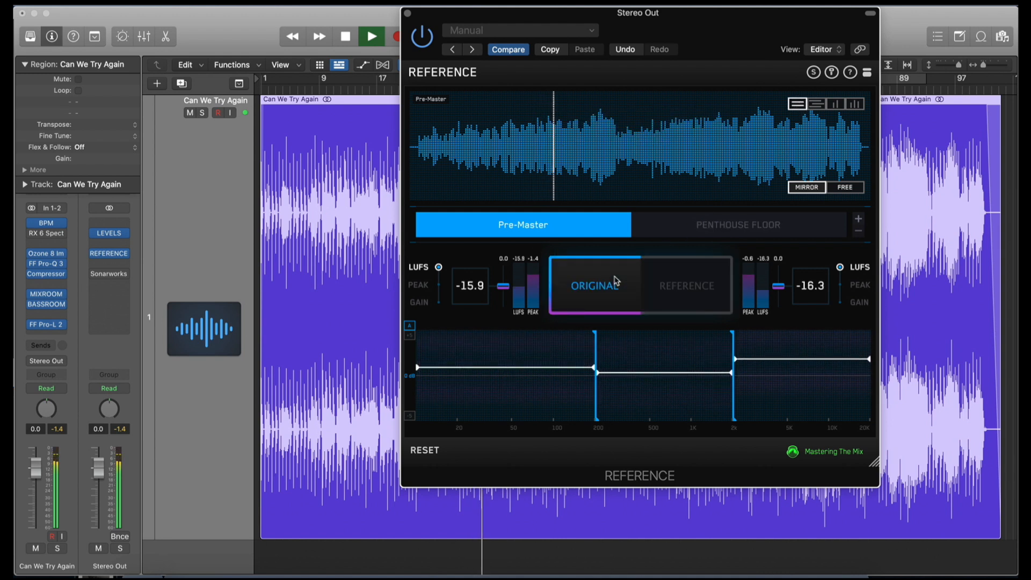
left_click(676, 288)
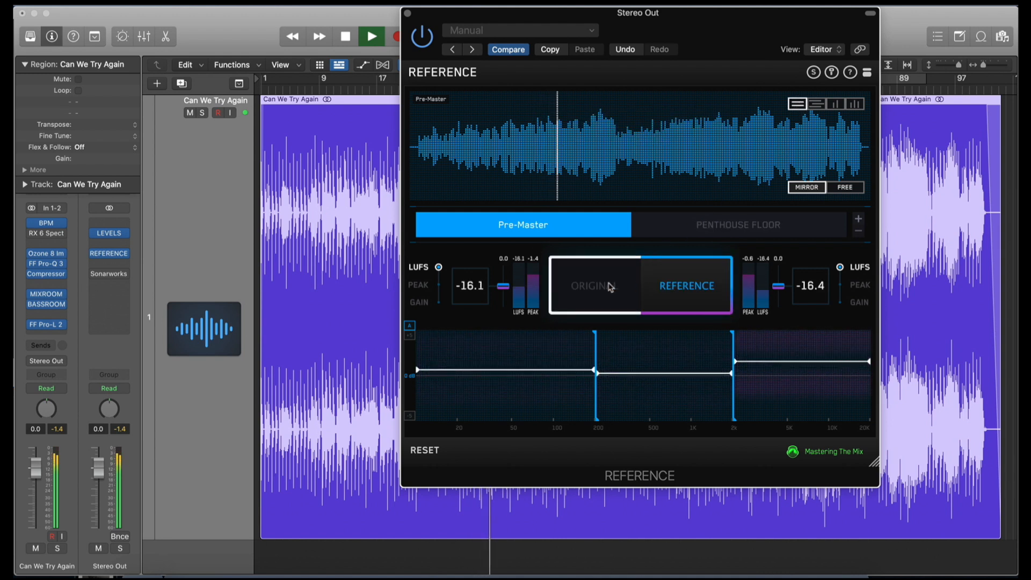
left_click(612, 287)
Step: Select PENTHOUSE FLOOR as the reference track and compare its playback with the original
left_click(683, 228)
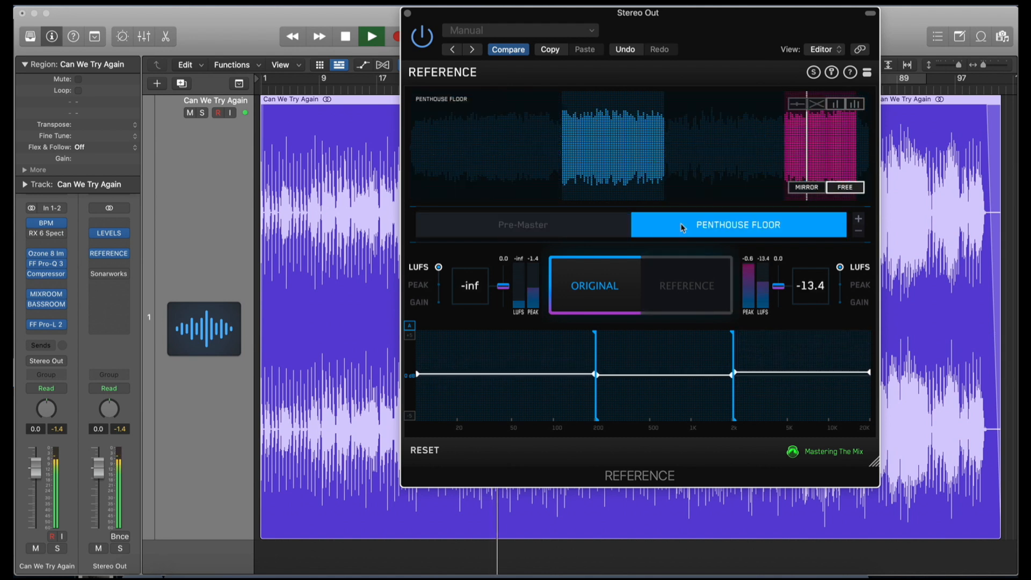
left_click(691, 299)
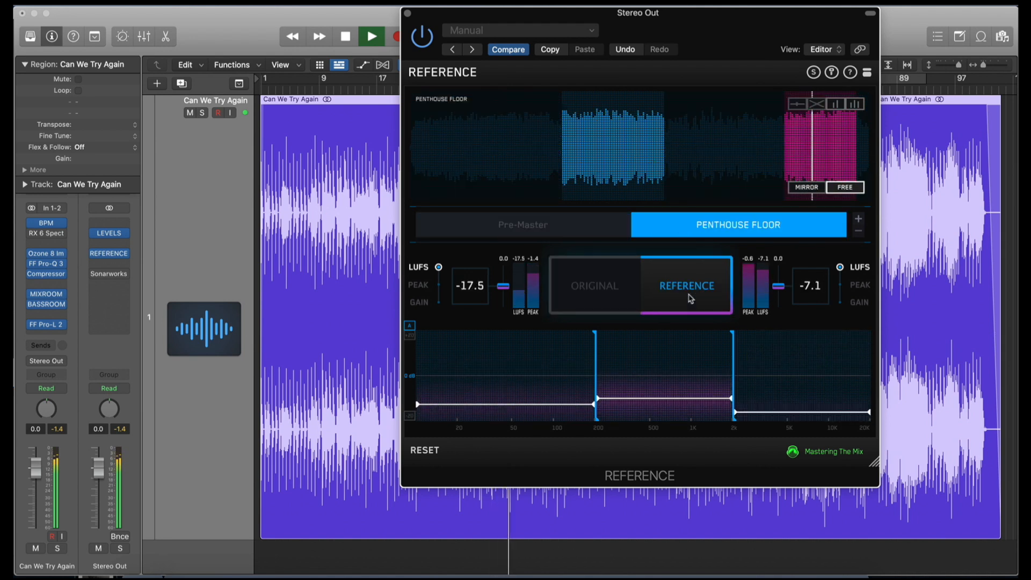
left_click(618, 289)
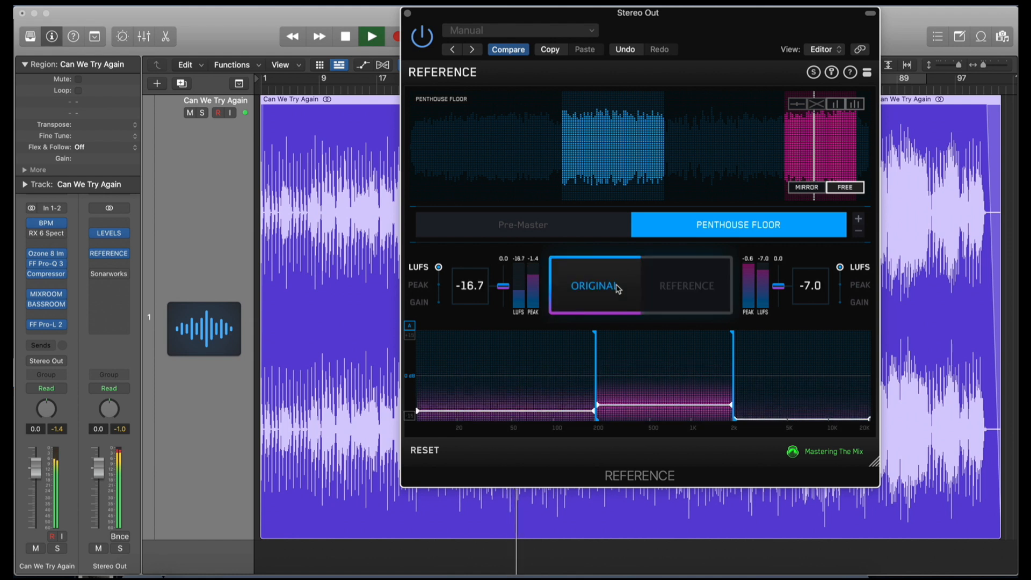
left_click(693, 288)
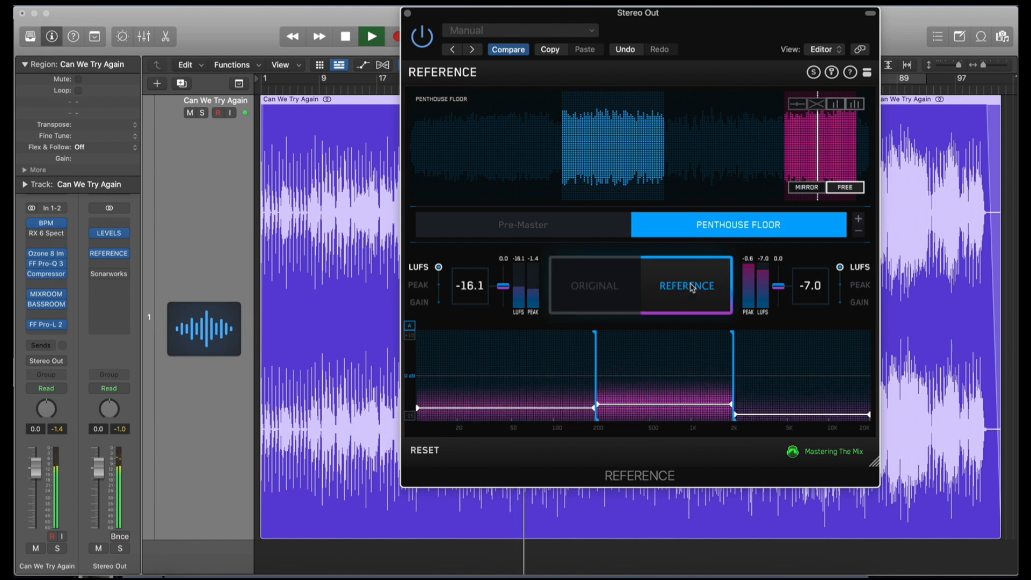
left_click(617, 287)
Step: Level-match the PENTHOUSE FLOOR reference and compare it repeatedly with the original by ear
left_click(836, 104)
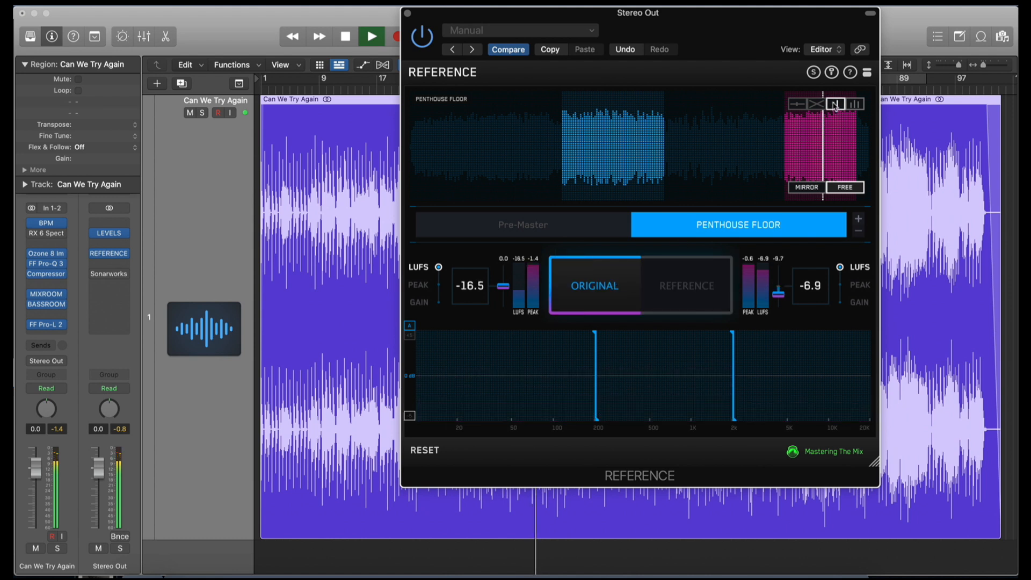
left_click(690, 286)
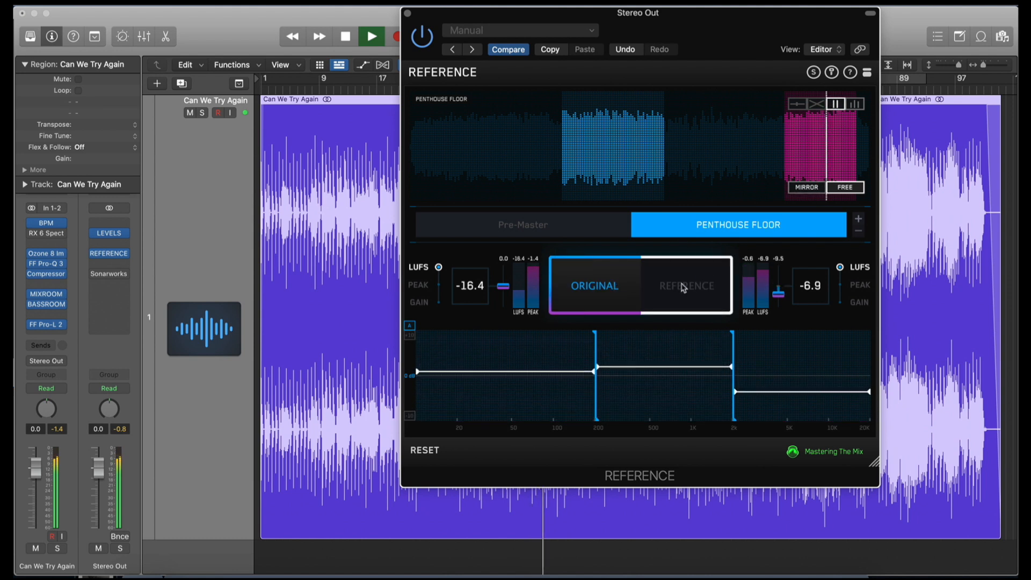
left_click(631, 287)
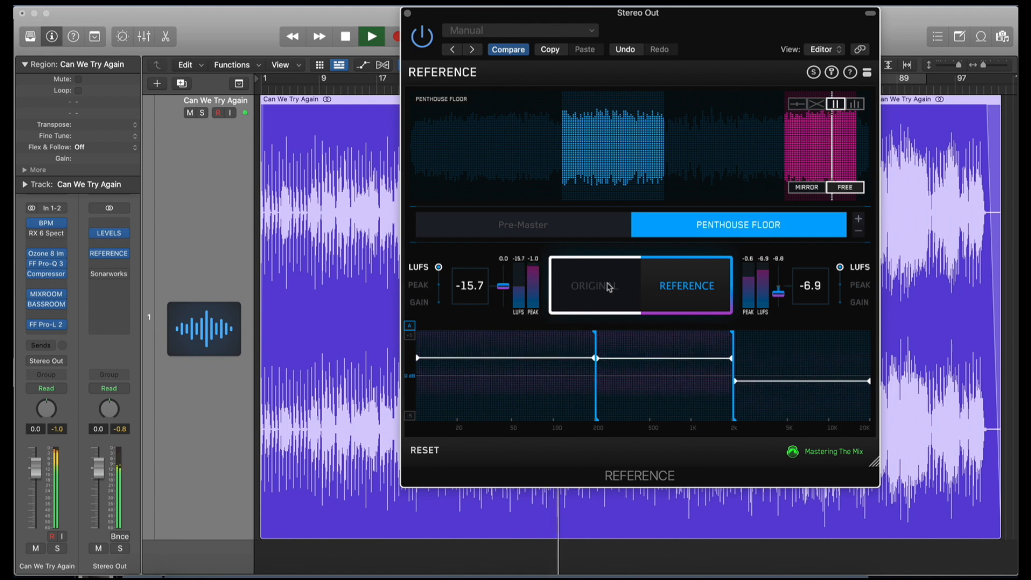
left_click(609, 287)
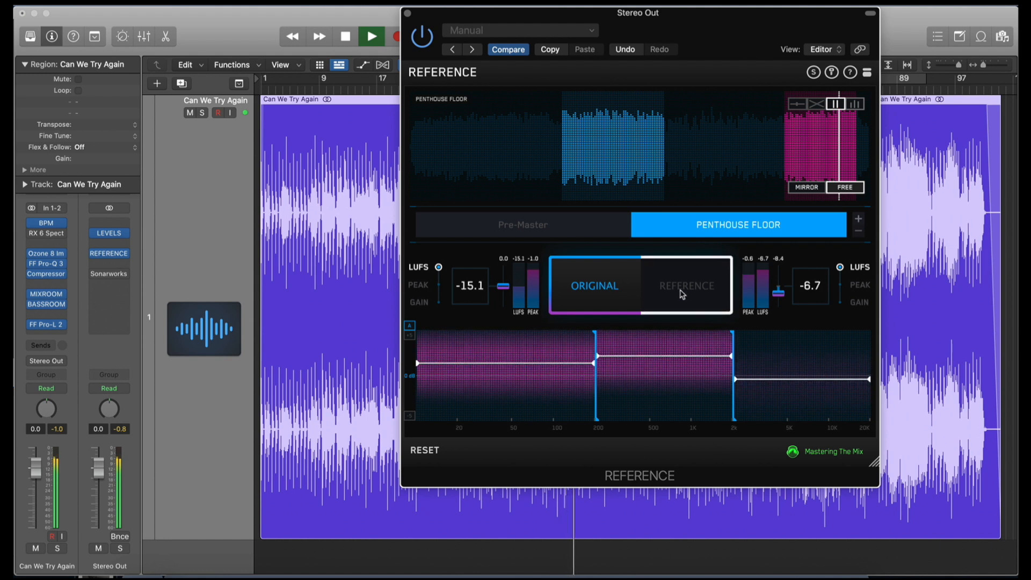
left_click(682, 295)
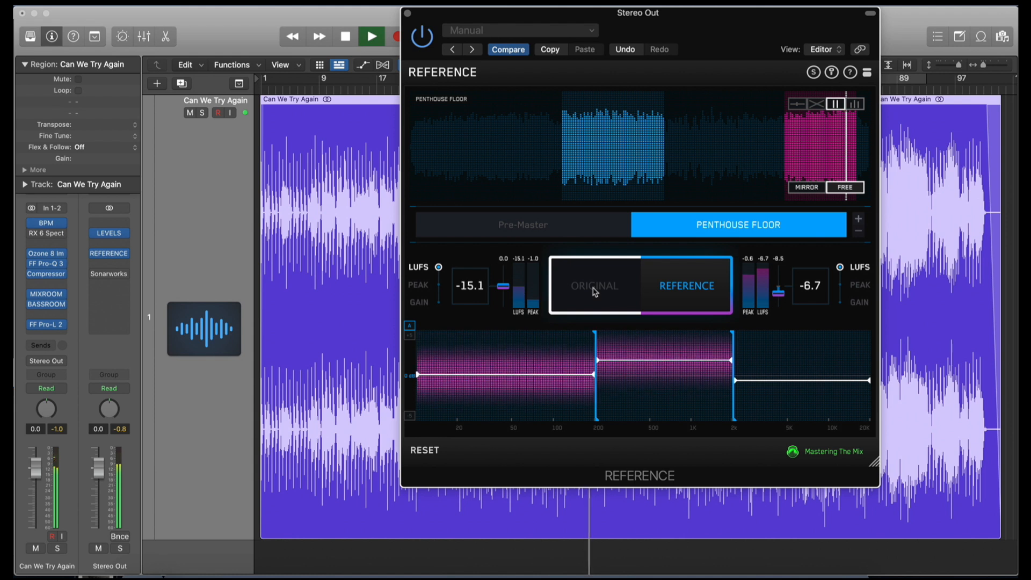
left_click(595, 292)
left_click(678, 289)
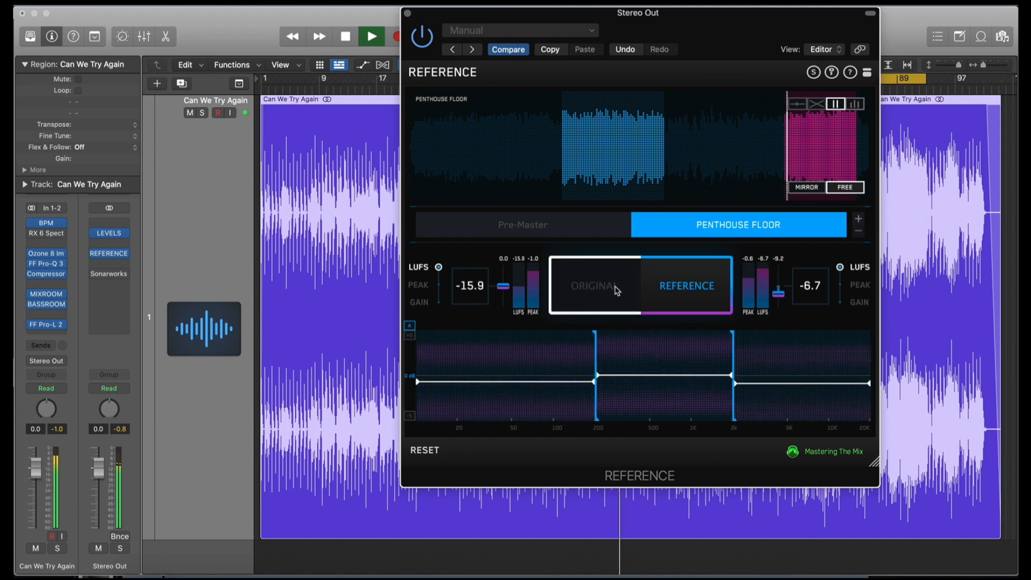
left_click(617, 290)
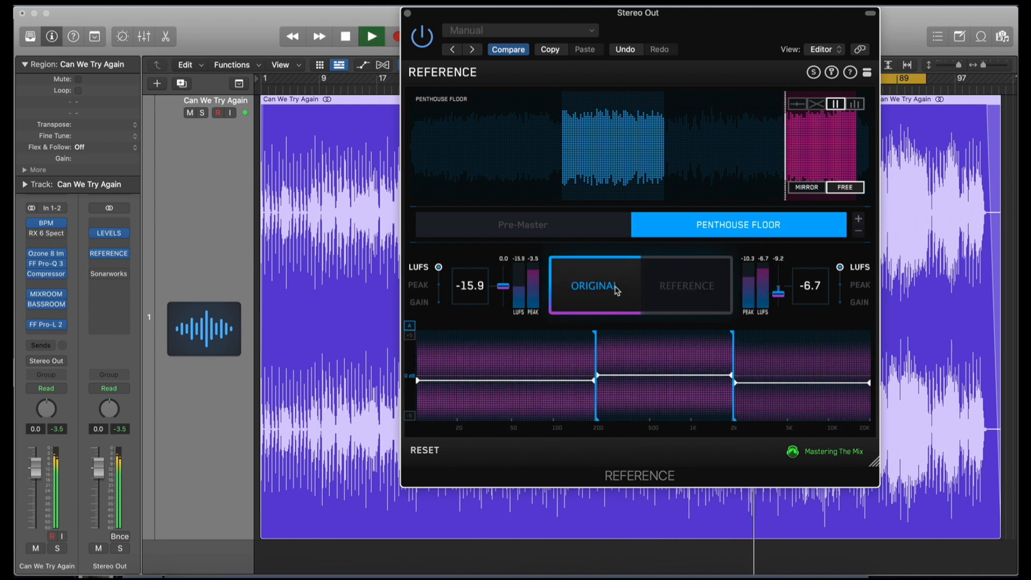
Step: Move the REFERENCE window clear of the playing section and compare the reference with the original
left_click_drag(700, 55, 553, 77)
left_click(534, 301)
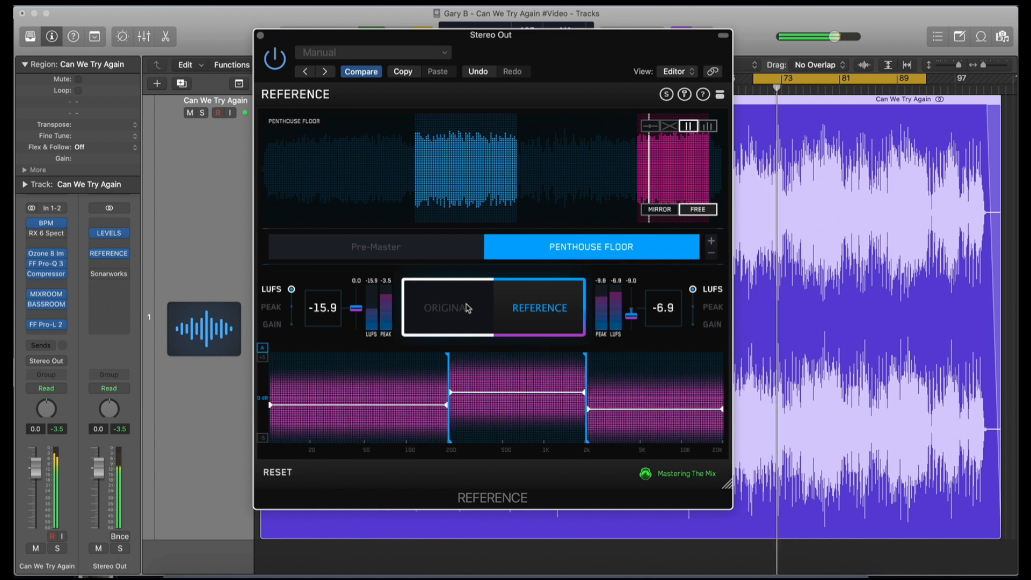
left_click(467, 308)
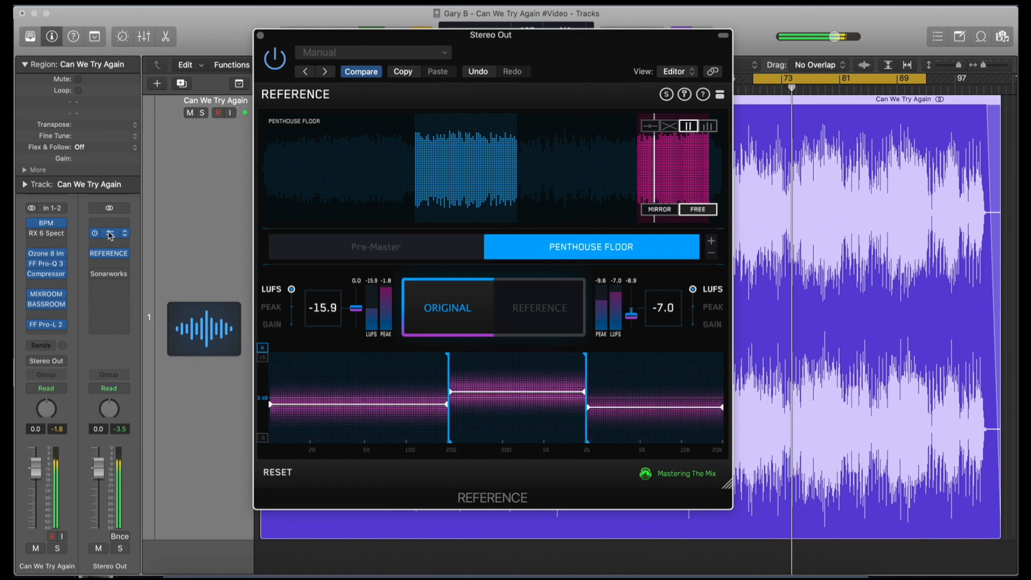
Step: Open LEVELS on the Stereo Out, place it beside REFERENCE and display its peak meter
left_click(110, 235)
left_click_drag(607, 42, 877, 39)
left_click(674, 142)
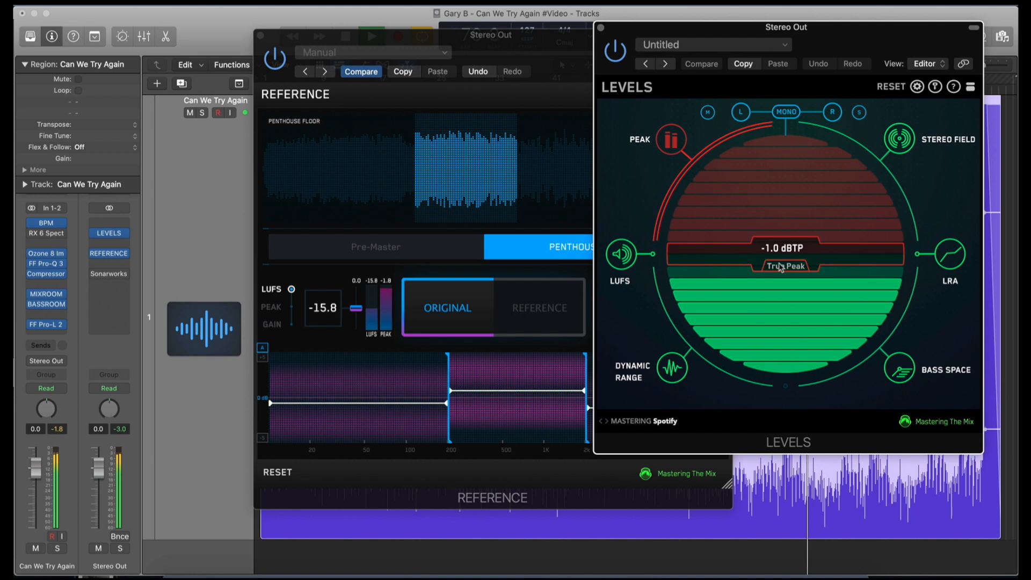
Step: Set the LEVELS target preset to Spotify in the Mastering category
left_click(648, 422)
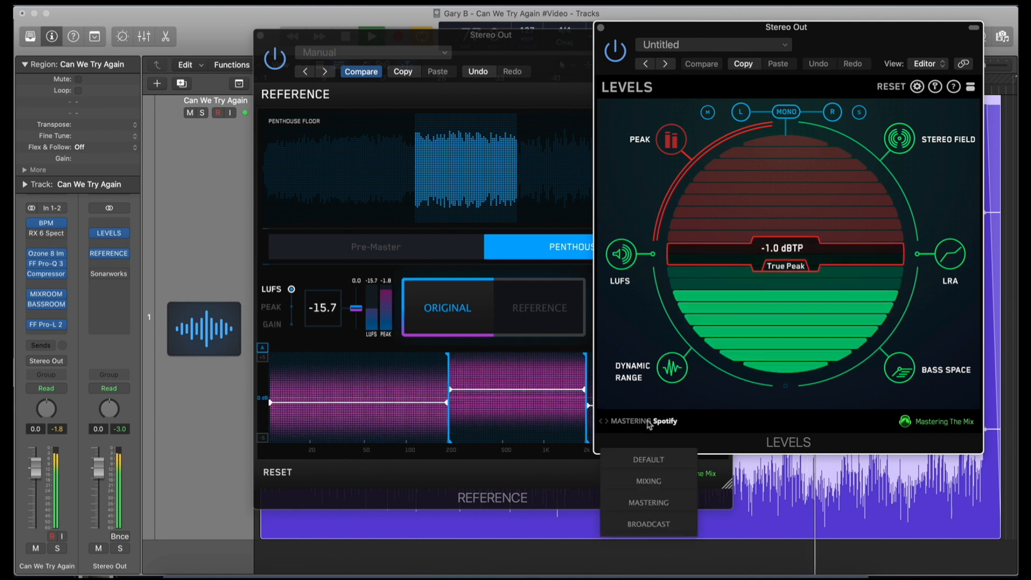
mouse_move(649, 502)
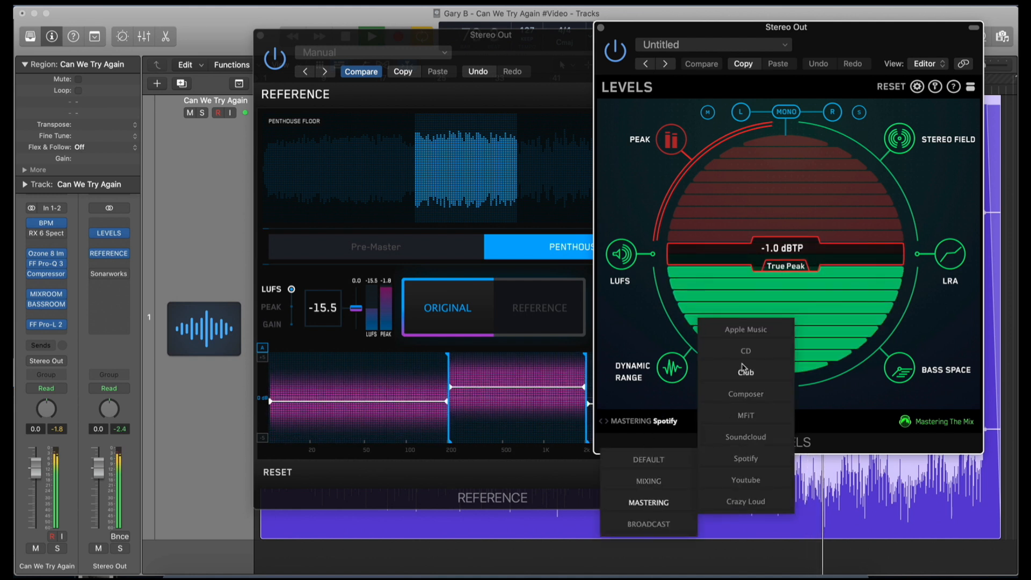
left_click(743, 458)
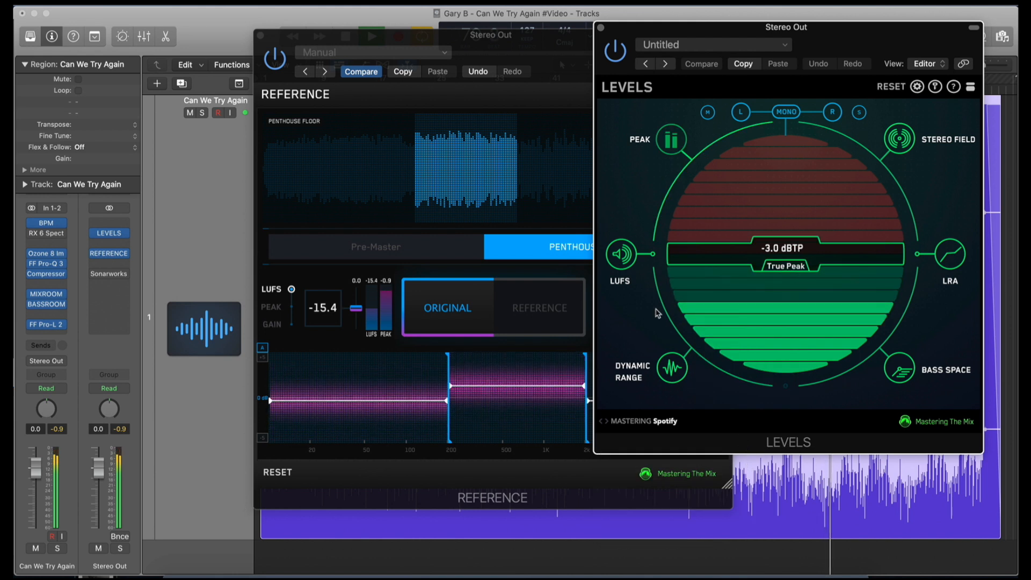
Step: Compare the reference with the original once more and close the REFERENCE plug-in
left_click(541, 311)
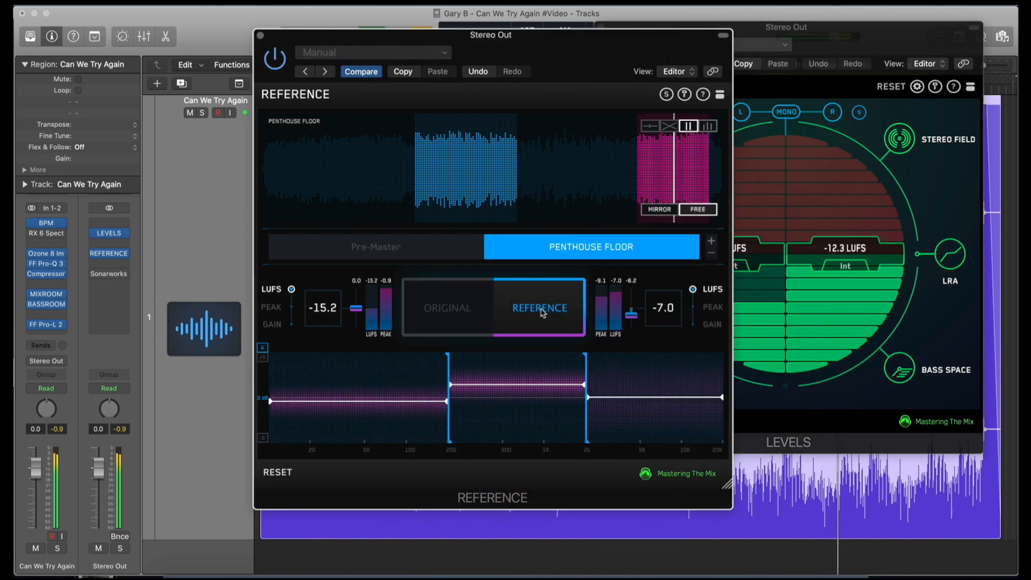
left_click(474, 308)
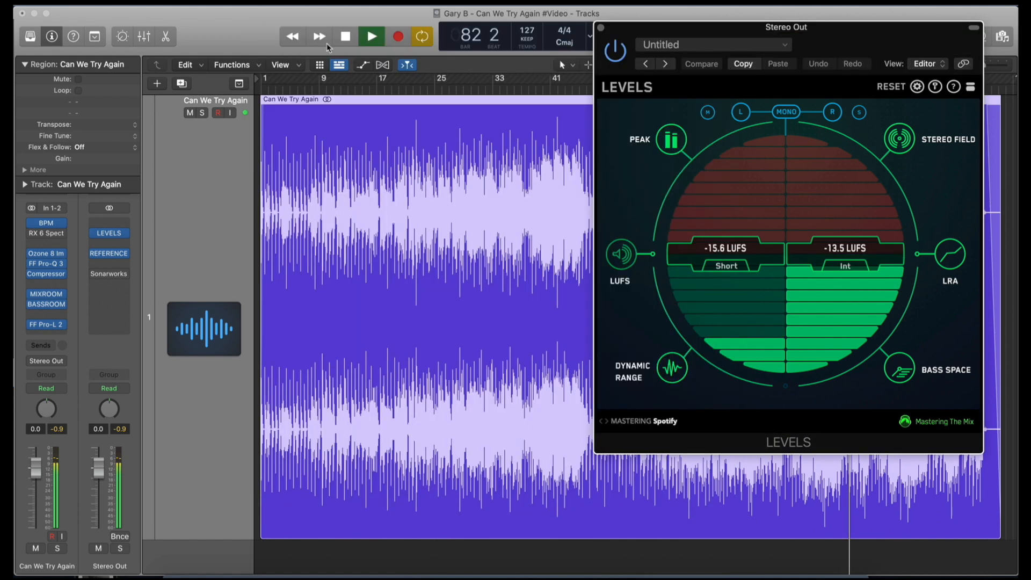
left_click(260, 35)
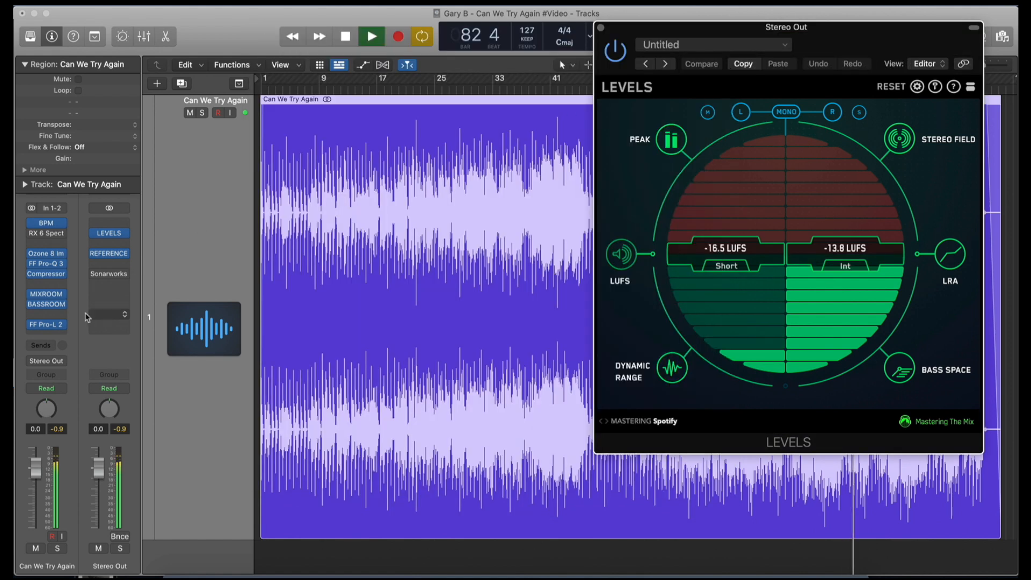
Step: Raise the gain of FF Pro-L 2 on the track to +3.0 dB and place its window beside LEVELS
left_click(49, 325)
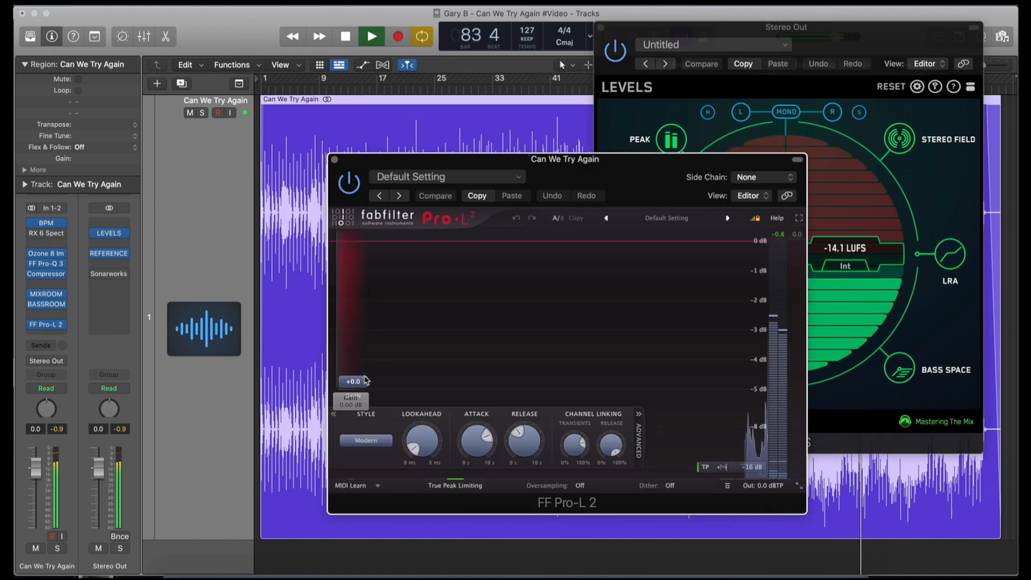
left_click_drag(365, 379, 365, 367)
left_click_drag(637, 162, 406, 125)
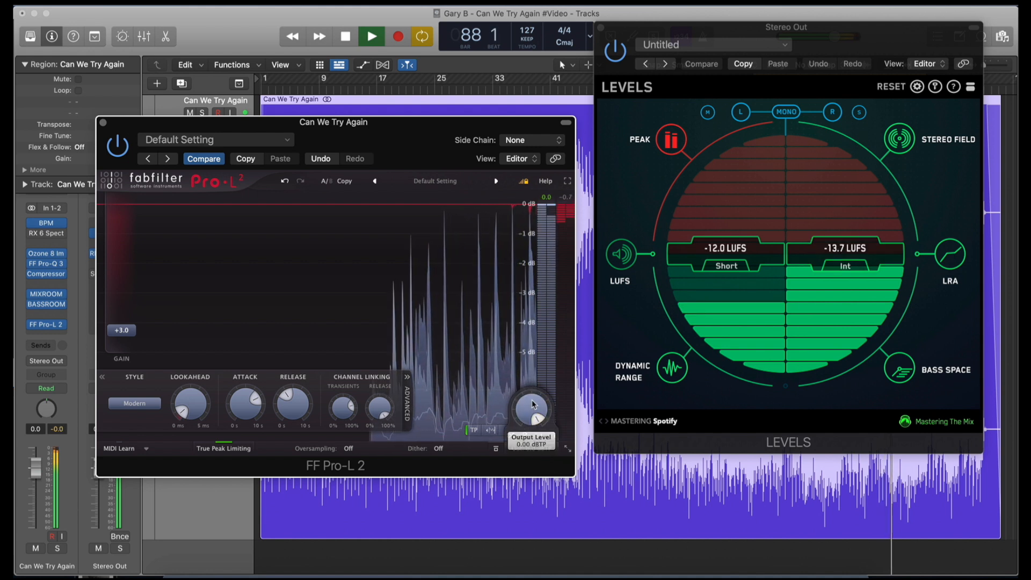
Step: Lower the limiter's output level to about -0.84 dBTP and display the peak meter in LEVELS
scroll(532, 409, "down", 3)
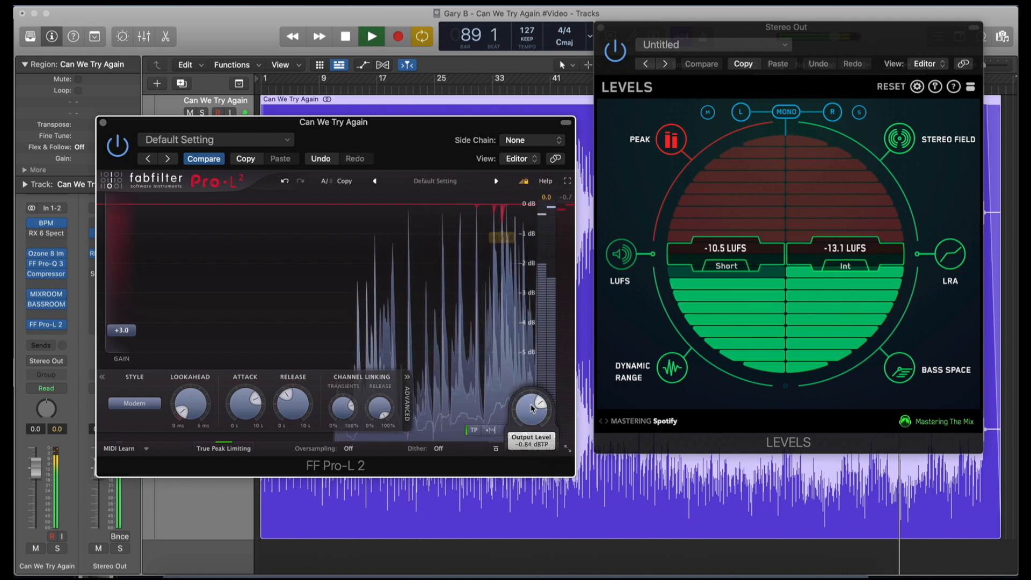
left_click(673, 155)
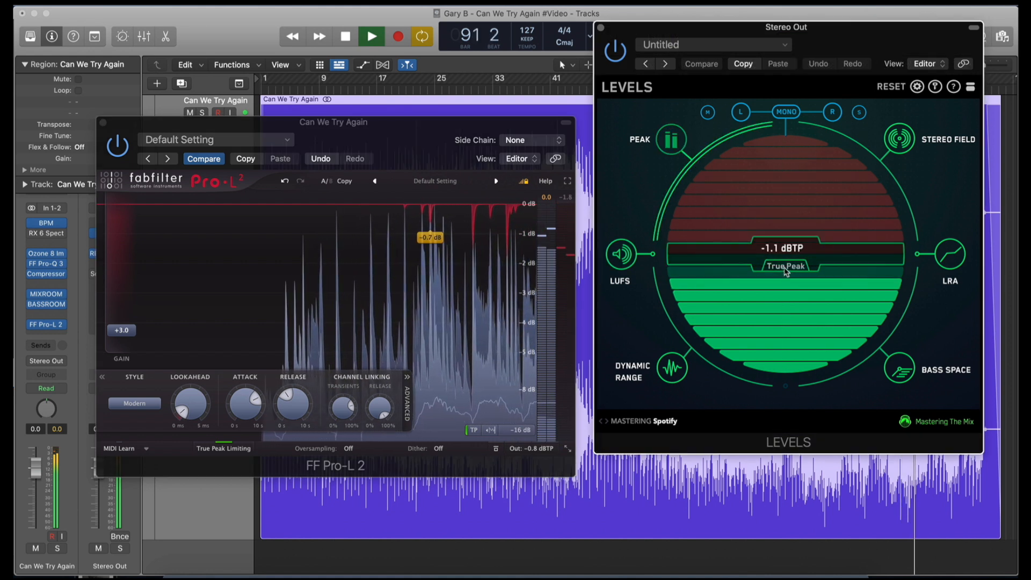
Step: Set the limiter's output level to -1.2 dBTP
mouse_move(535, 417)
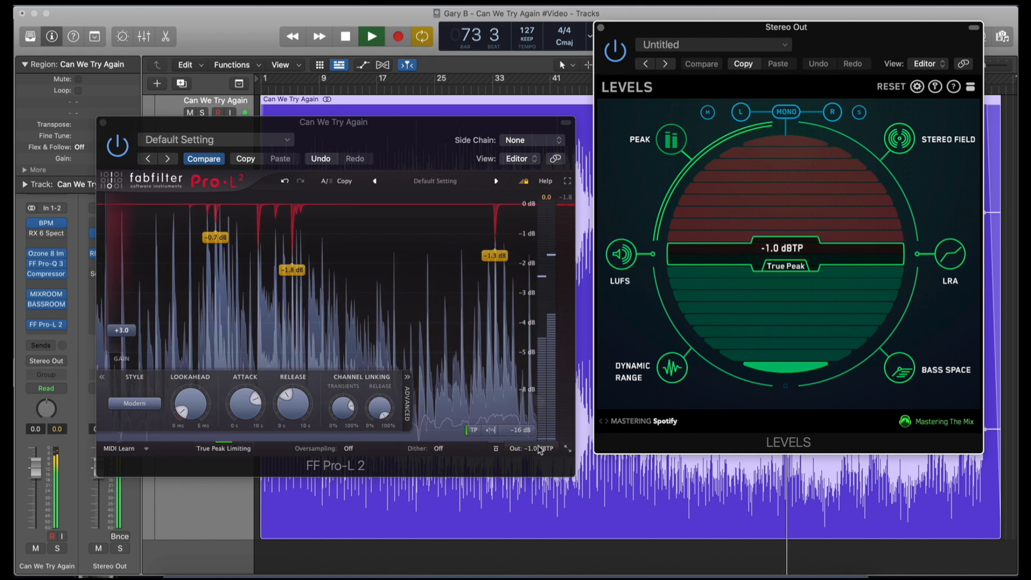
mouse_move(536, 450)
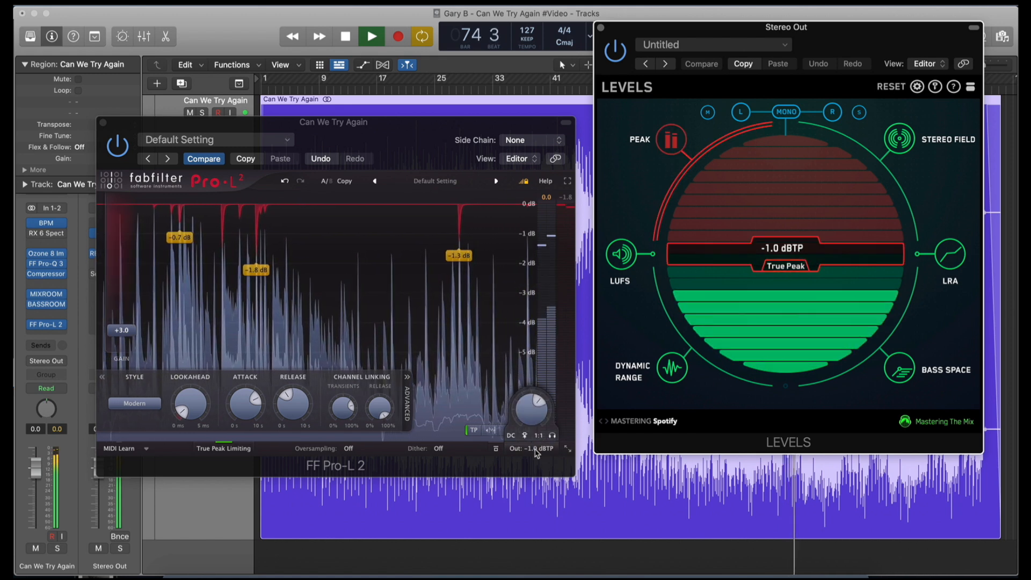
left_click(534, 415)
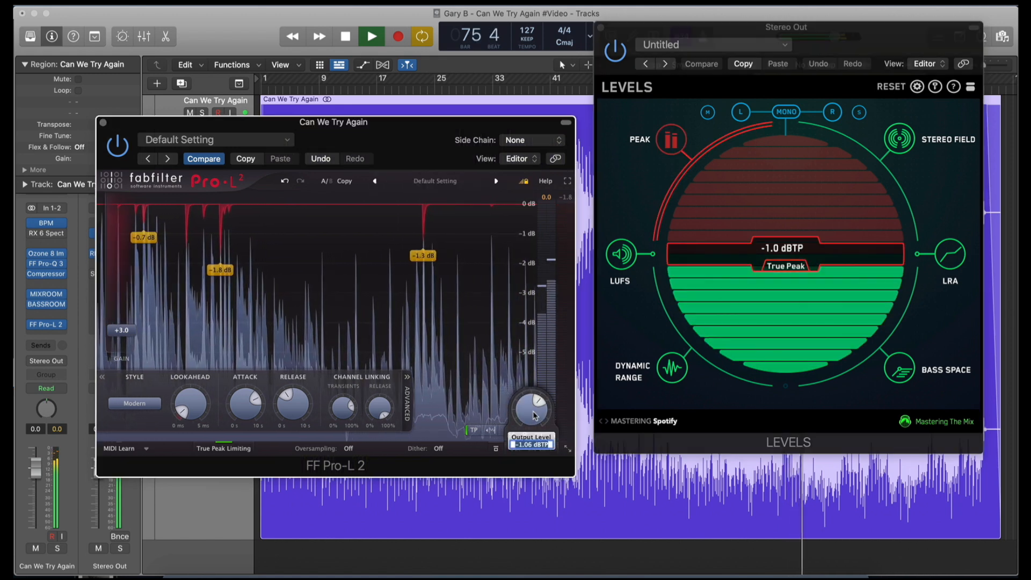
type("-1.2")
key("Return")
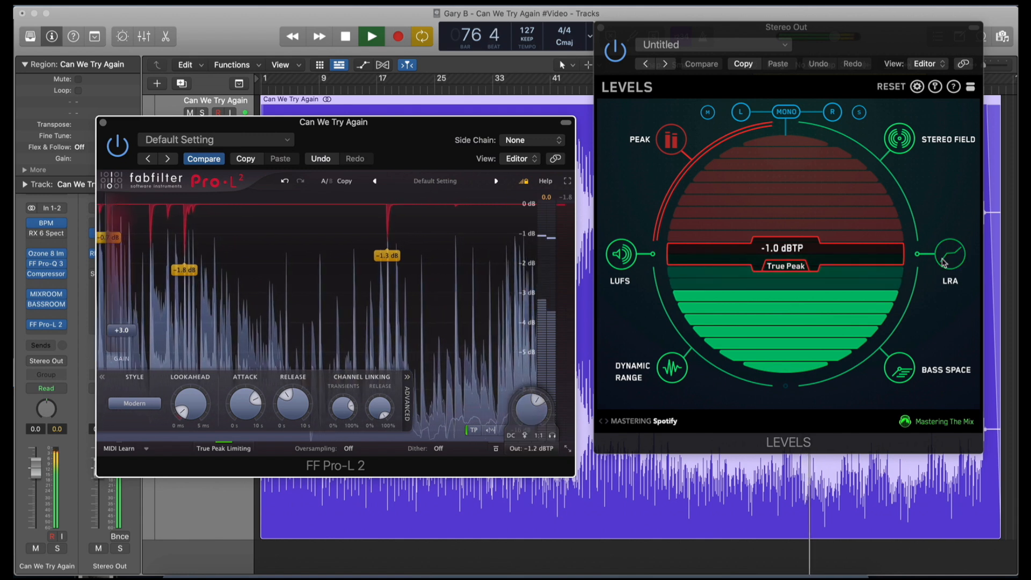
Step: Reset the true-peak reading in LEVELS and display the LUFS meter
left_click(793, 270)
left_click(619, 256)
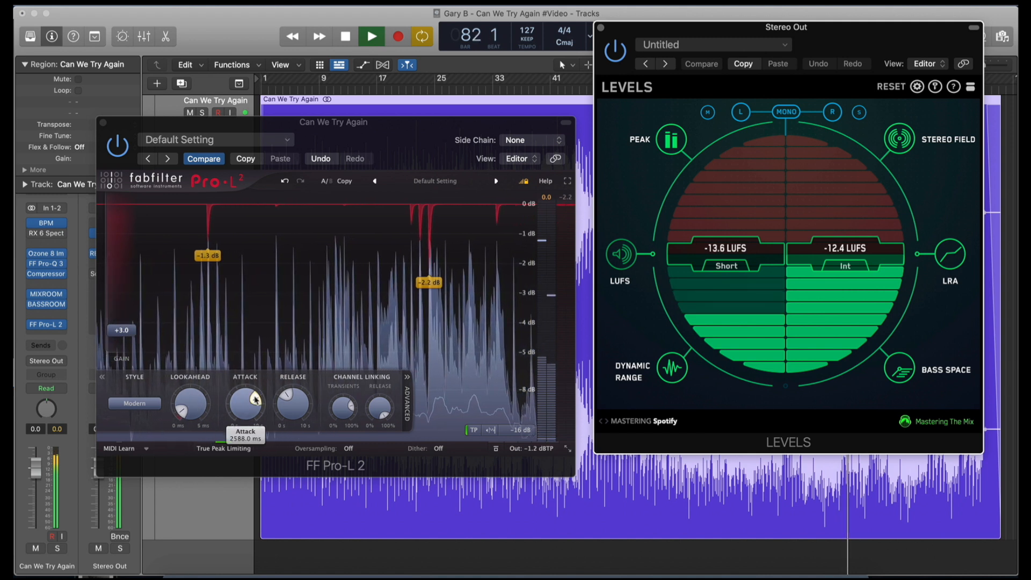
Step: Adjust the limiter's attack by ear, trying about 330 ms and 1843 ms, and lengthen its release to about 1697 ms
scroll(256, 399, "down", 3)
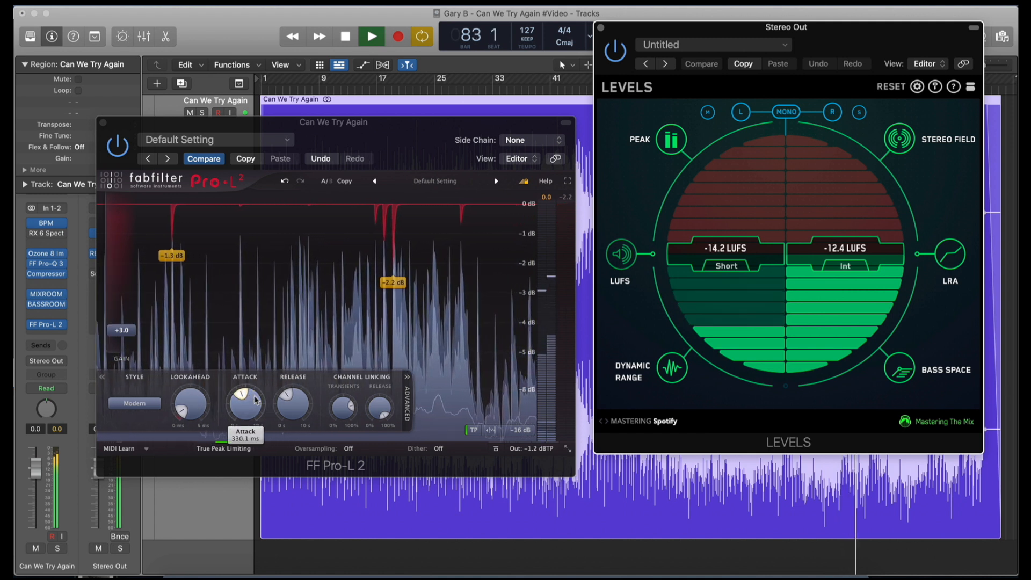
scroll(255, 398, "down", 1)
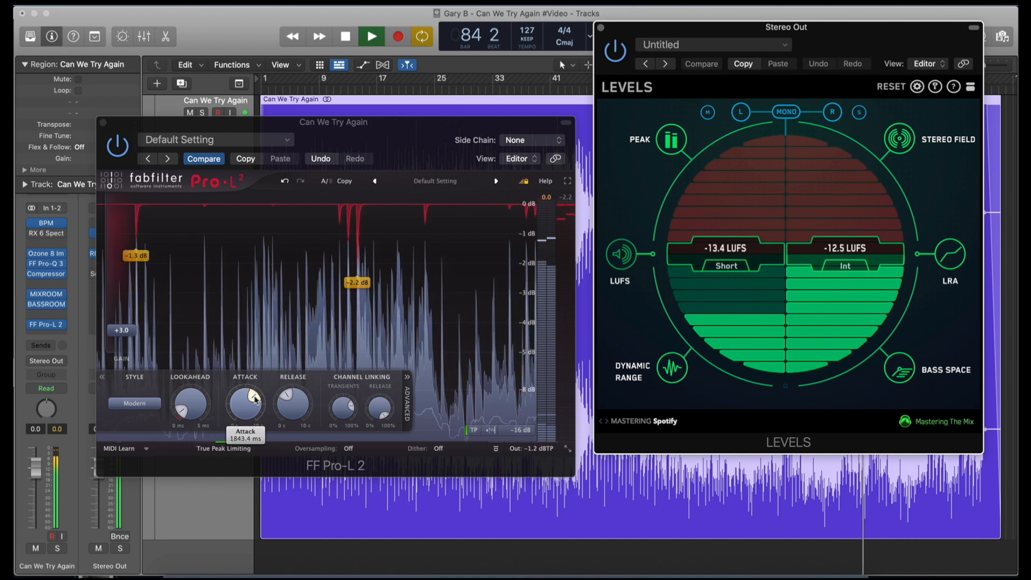
scroll(256, 399, "up", 1)
mouse_move(292, 405)
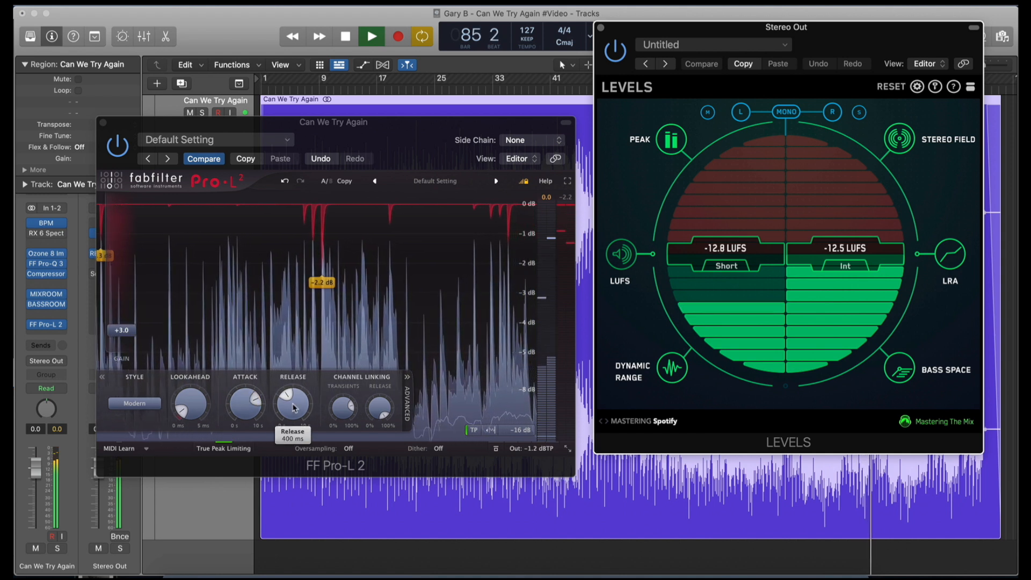
scroll(294, 407, "up", 2)
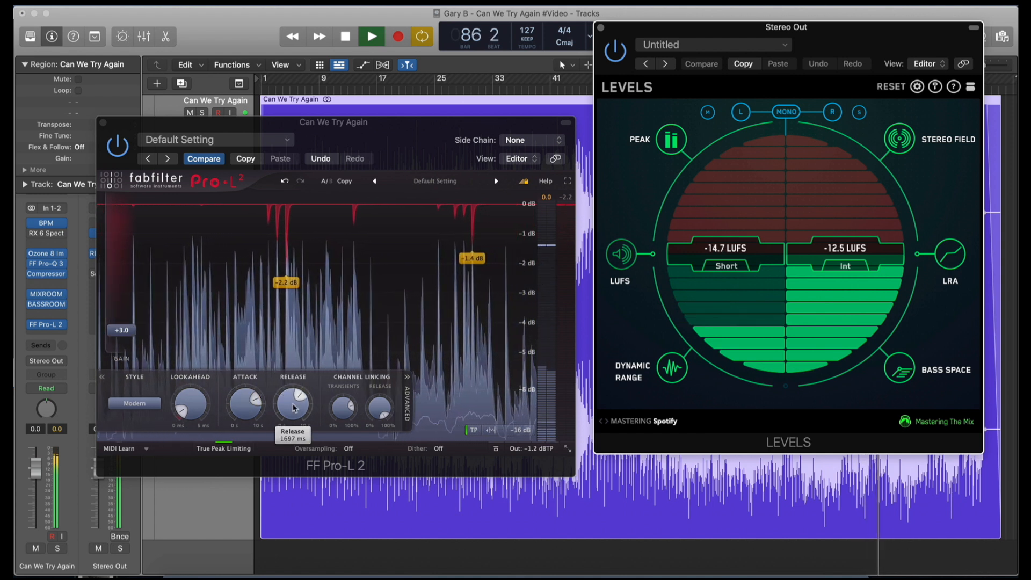
Step: Close the limiter and try the Compressor's threshold at about -13 and -16.5 dB, then restore it to about -1 dB
mouse_move(136, 359)
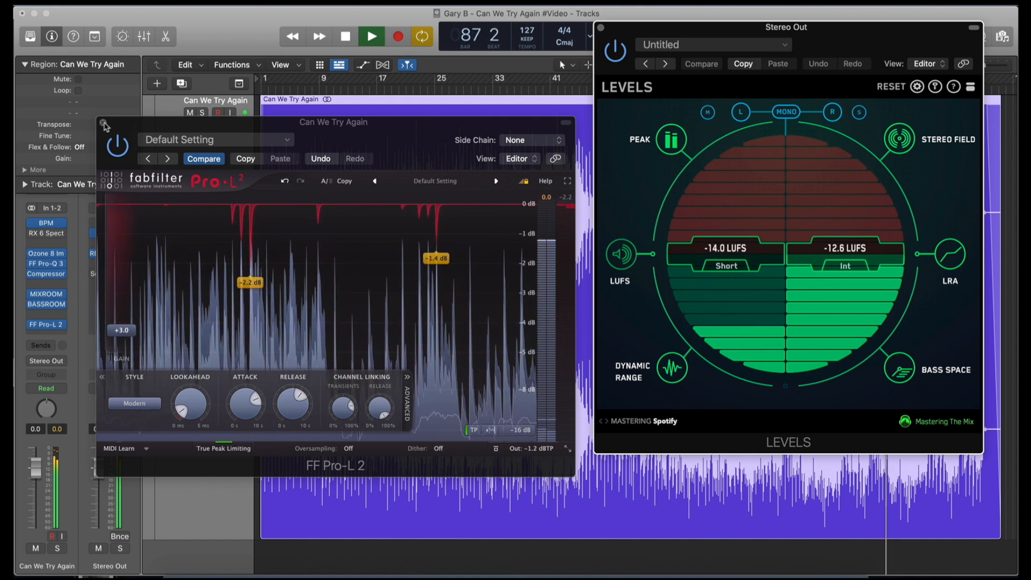
left_click(104, 122)
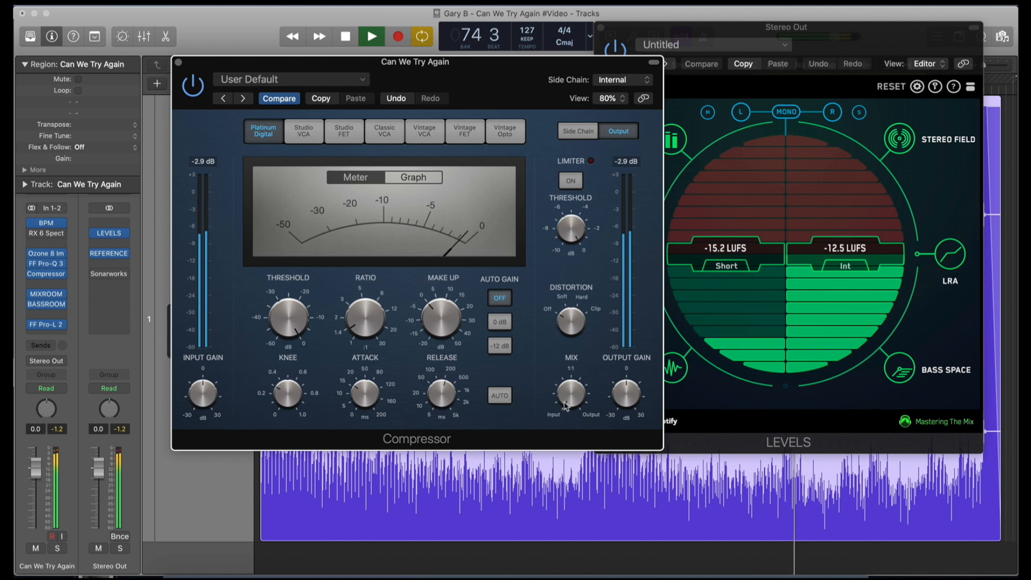
scroll(573, 400, "up", 5)
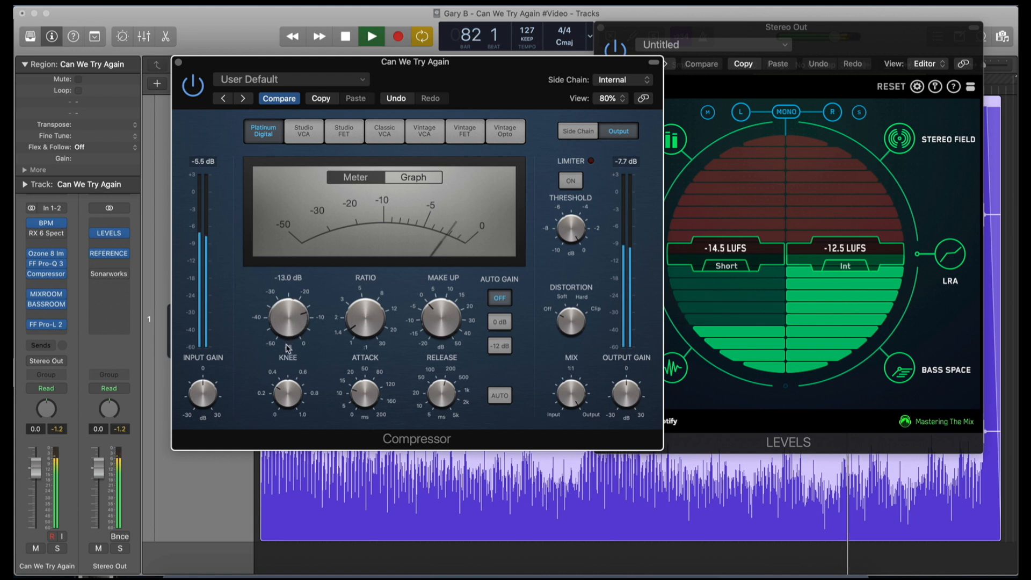
left_click_drag(288, 348, 284, 359)
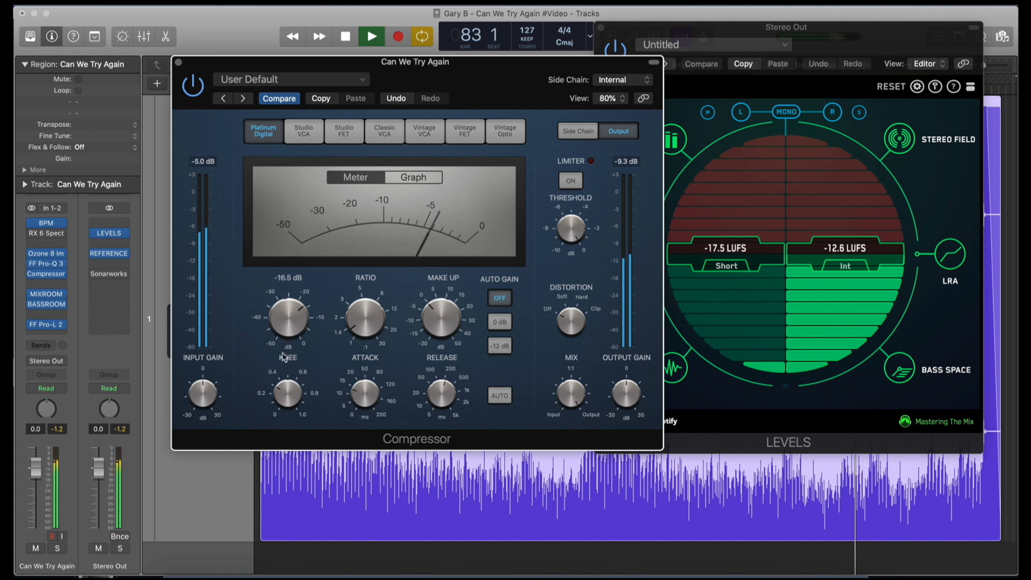
left_click_drag(289, 325, 288, 317)
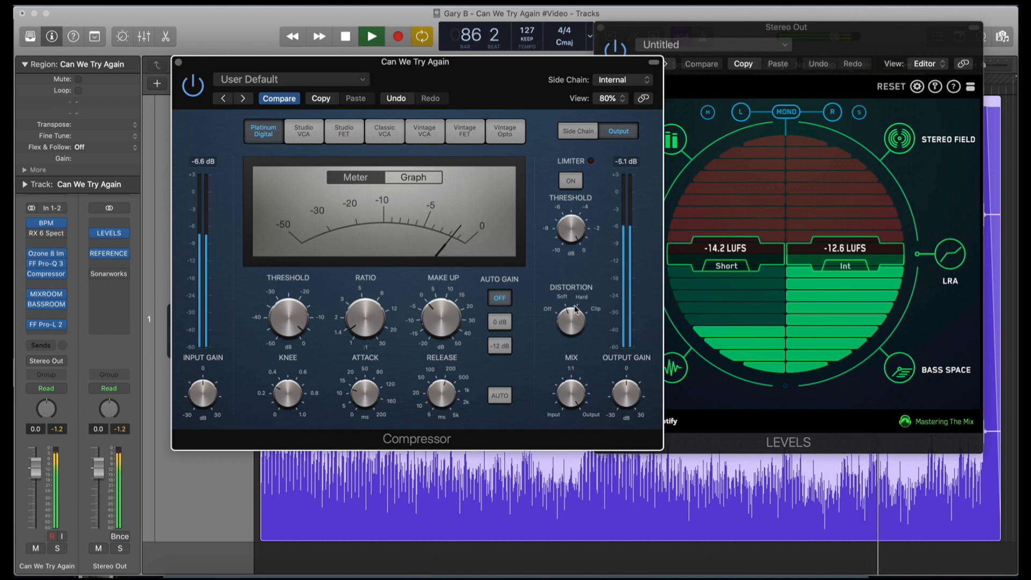
Step: Compare the track with the Compressor bypassed and active, check its release and threshold settings, and close the plug-in
left_click(193, 86)
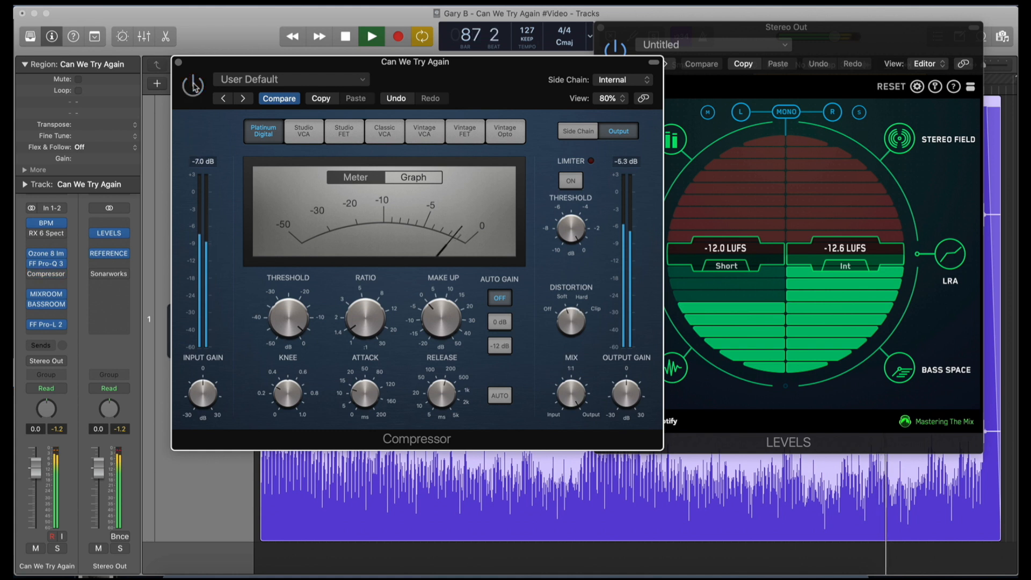
left_click(194, 86)
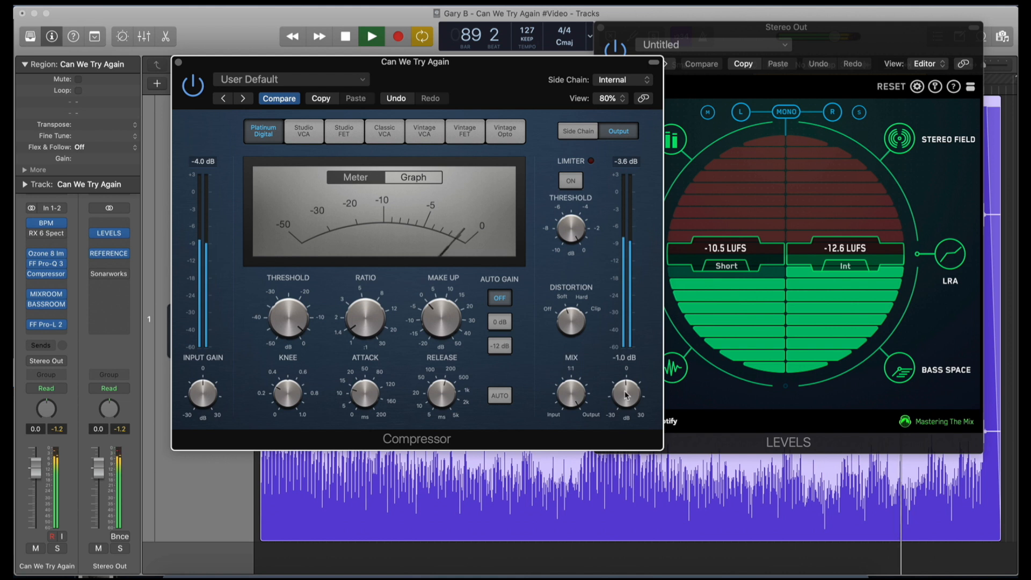
left_click(192, 86)
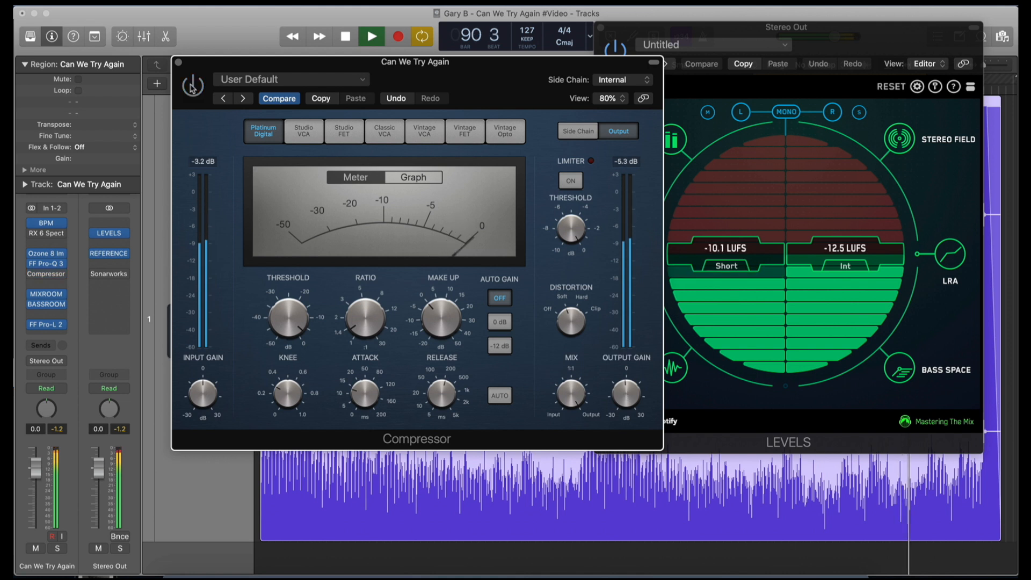
left_click(192, 86)
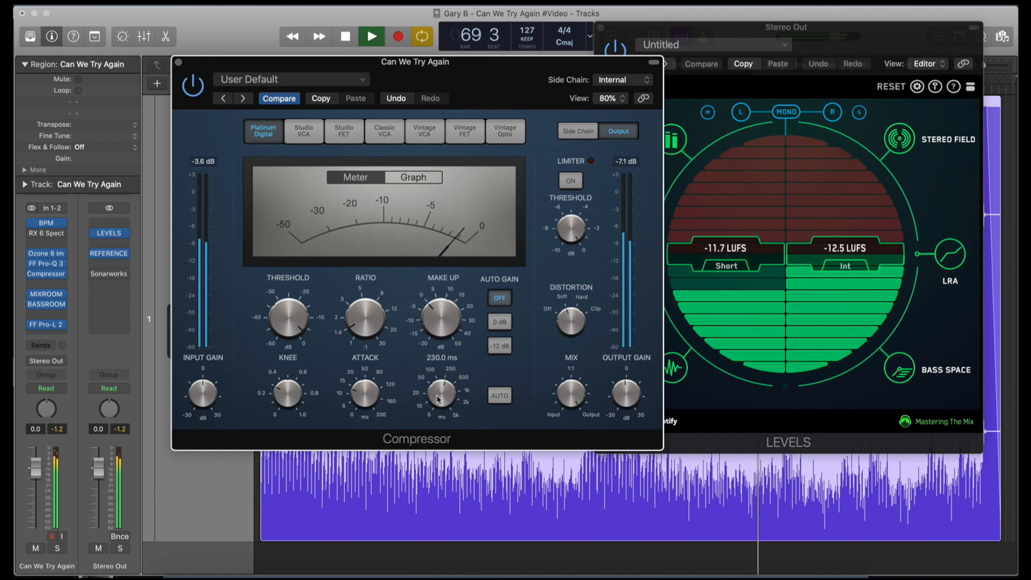
scroll(439, 399, "down", 2)
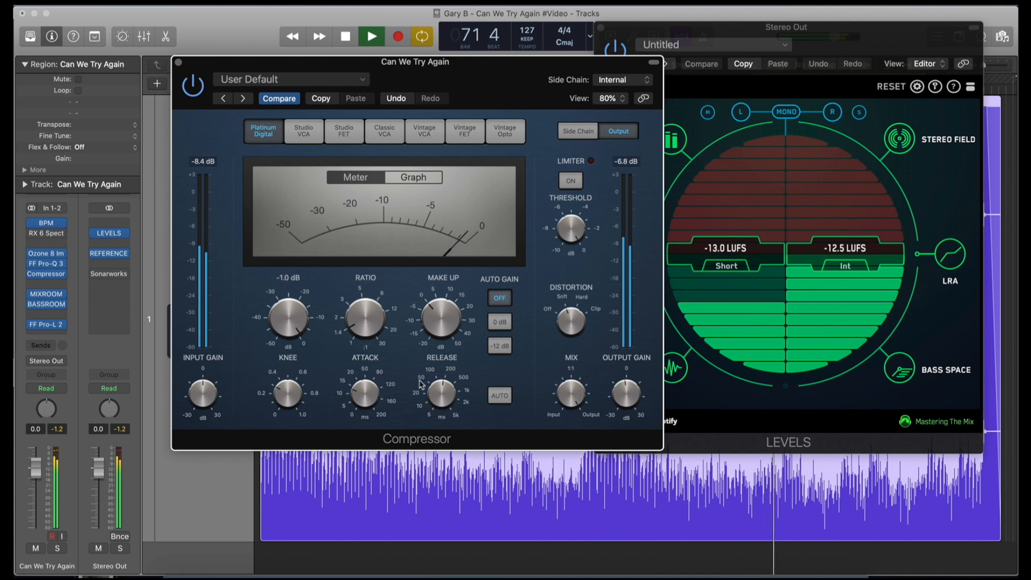
scroll(439, 397, "up", 1)
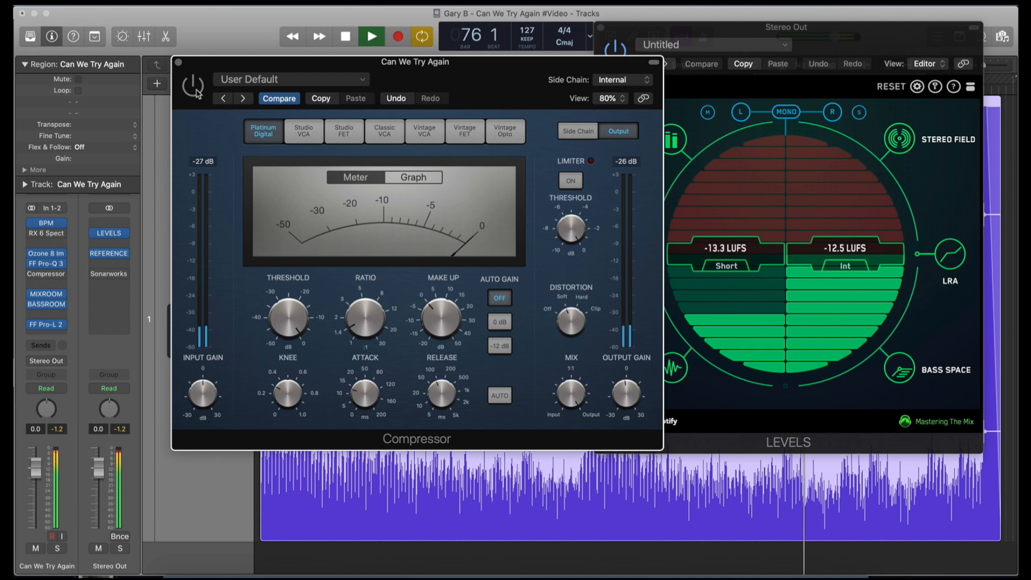
left_click(179, 63)
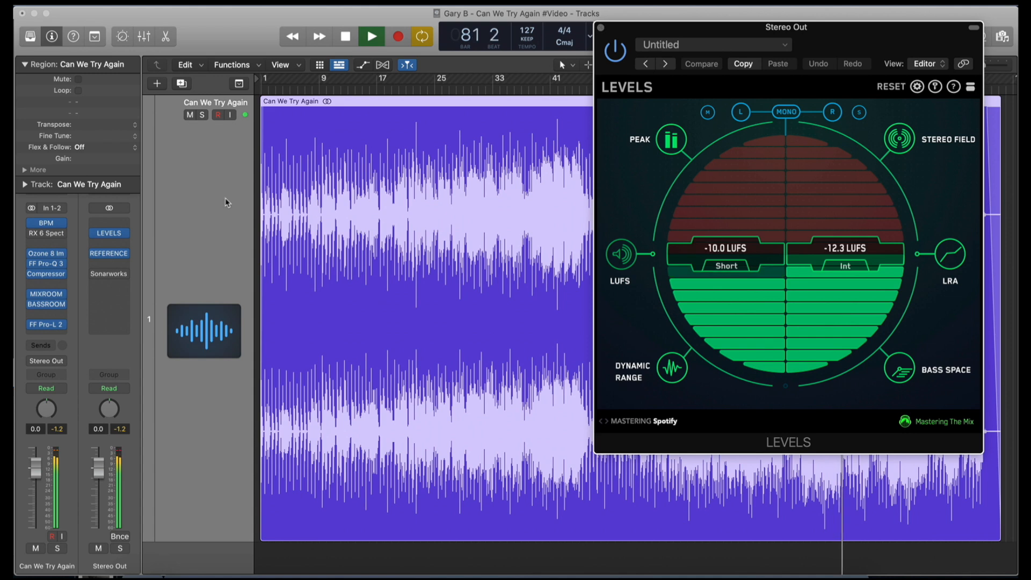
Step: Open the Ozone 8 Imager and set band 1's width to -100 with its upper crossover at 100 Hz
left_click(50, 256)
left_click_drag(527, 161, 295, 104)
left_click_drag(177, 332, 177, 386)
left_click_drag(218, 219, 192, 219)
Step: Show the stereo field in LEVELS filtered to 0–200 Hz and compare the imager bypassed and active
left_click(831, 30)
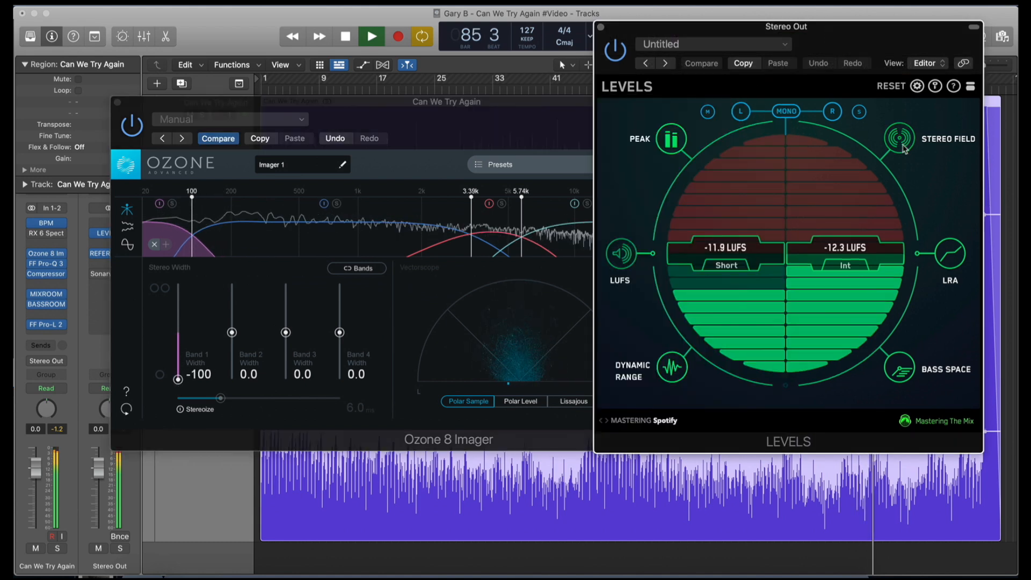
left_click(899, 138)
left_click(808, 148)
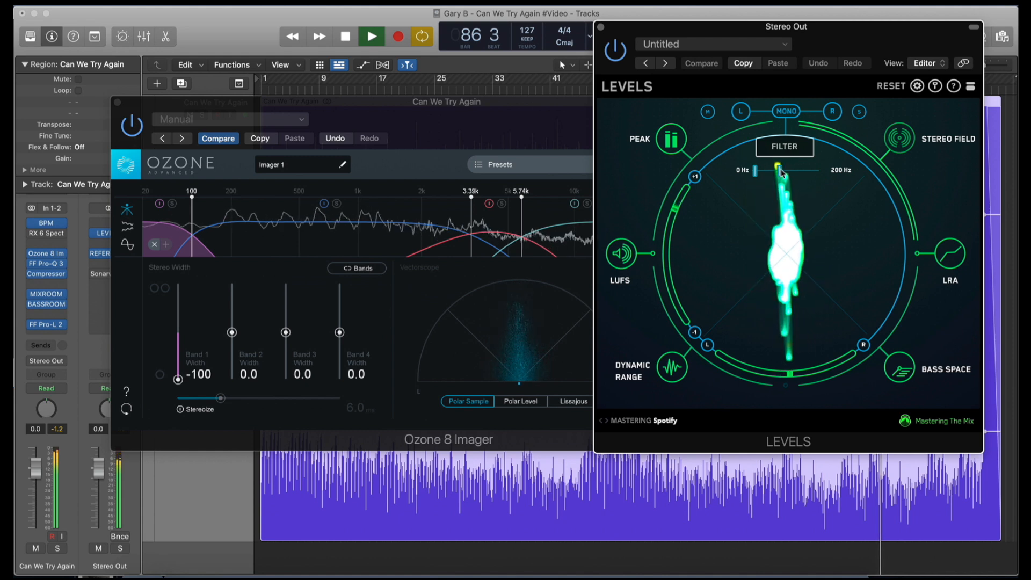
left_click(132, 125)
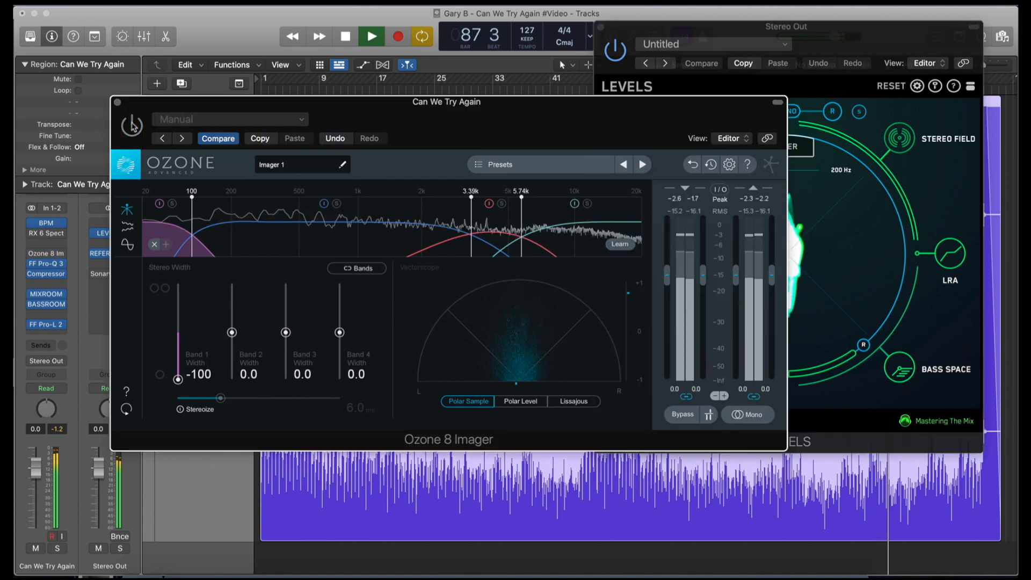
left_click_drag(656, 111, 556, 114)
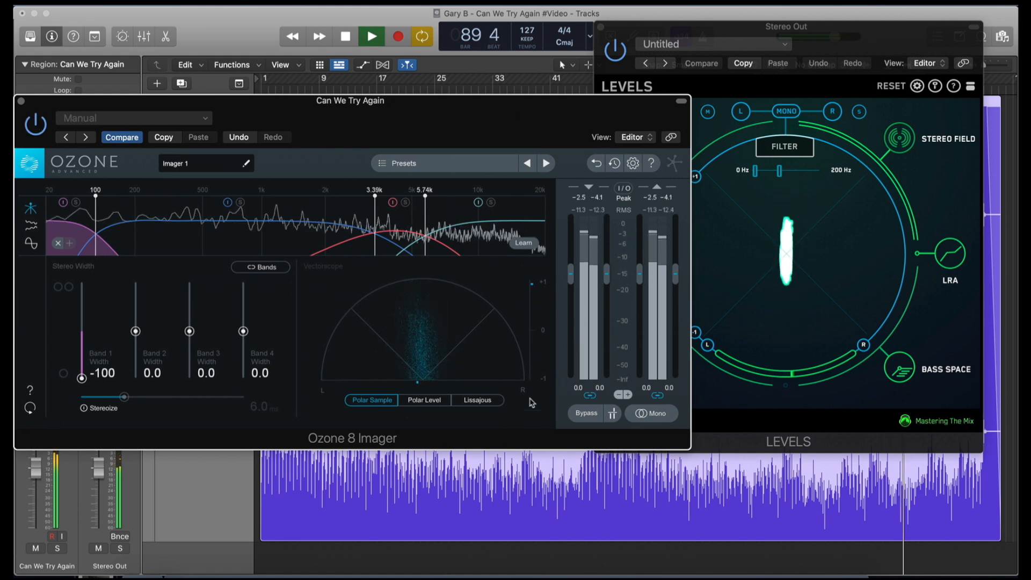
left_click(587, 413)
left_click(588, 414)
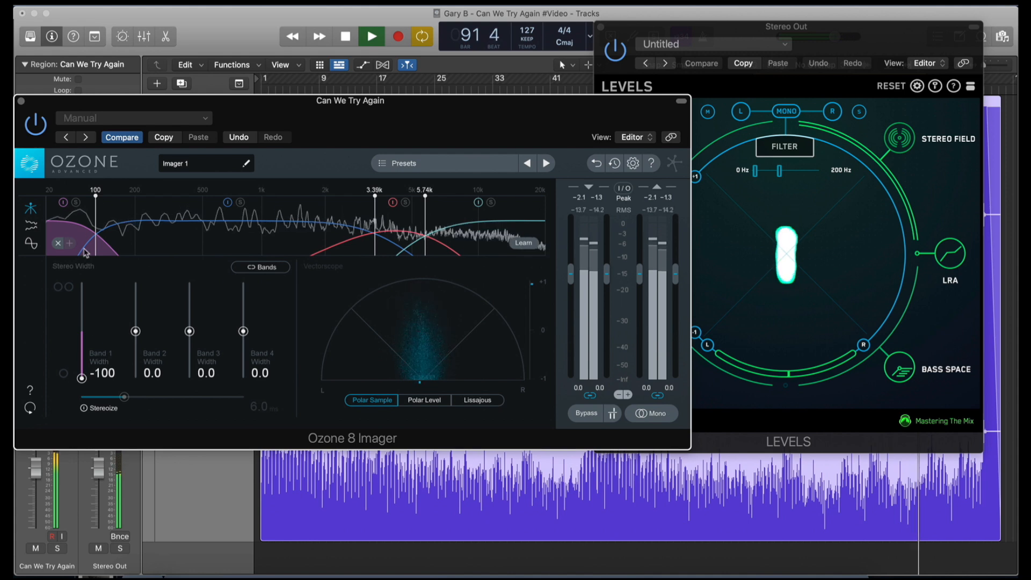
Step: Filter the stereo field to 936–20000 Hz, move the imager's band 2/3 crossover to 985 Hz, and widen band 3 to 48.1 and band 4 to 100
left_click(780, 171)
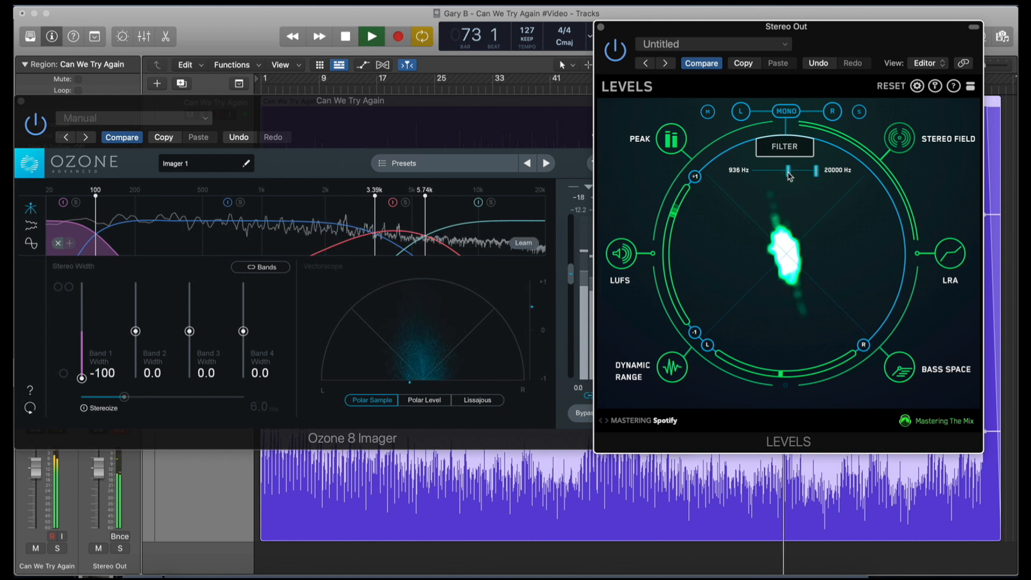
left_click_drag(243, 331, 244, 306)
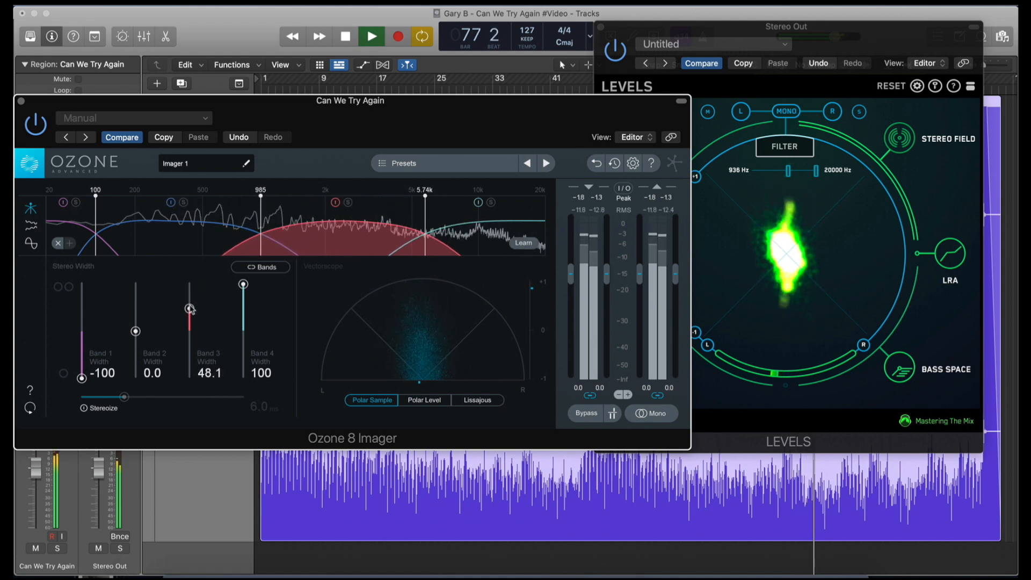
Step: Turn off the stereo field filter in LEVELS and compare the full-range width with the imager bypassed and active
left_click(785, 146)
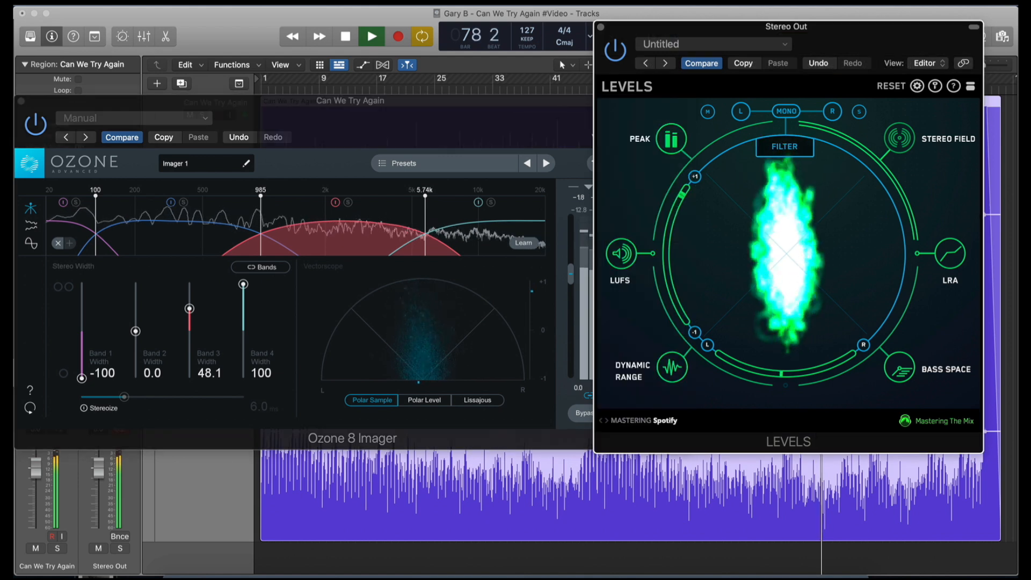
left_click(326, 164)
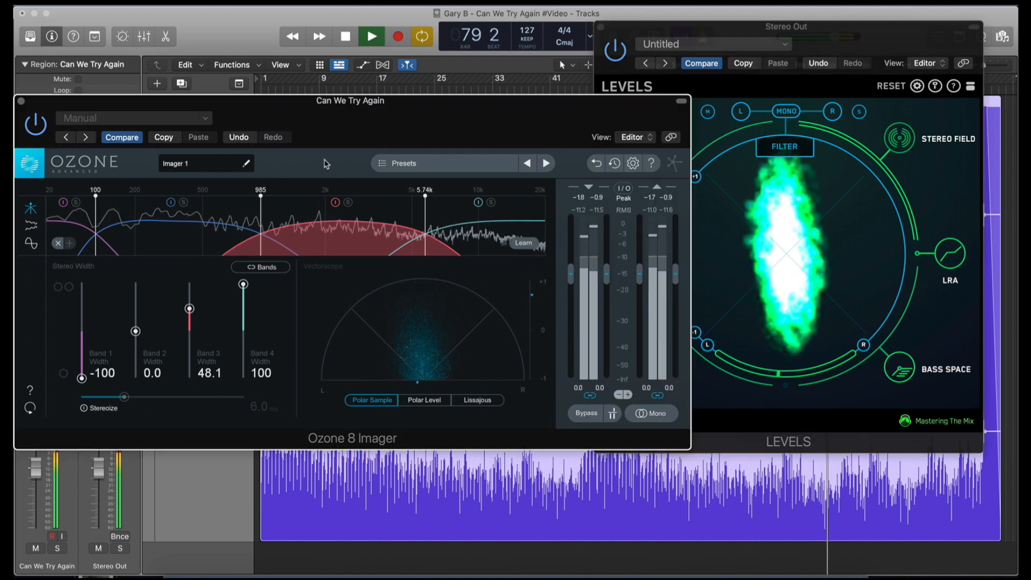
left_click(587, 413)
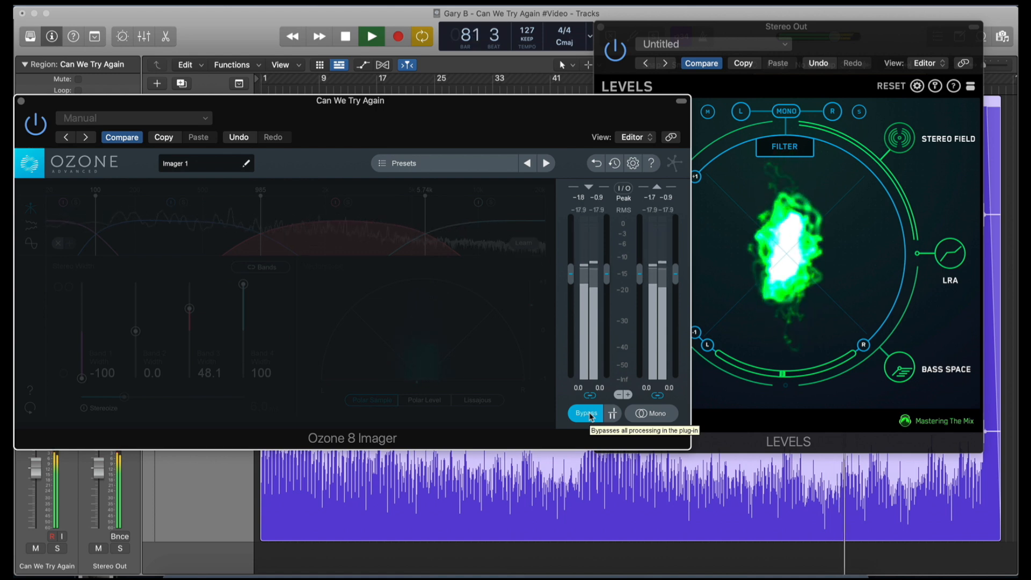
left_click(587, 413)
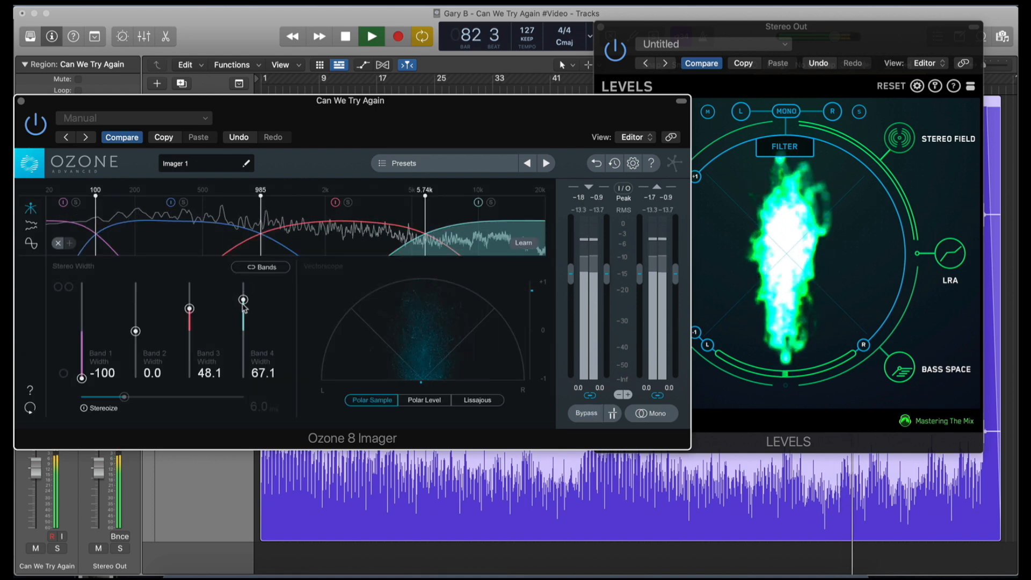
Step: Reduce the imager's band 4 width to 67.1 and band 3 width to 41.8, and close the plug-in
left_click_drag(189, 314, 189, 317)
left_click_drag(183, 101, 245, 23)
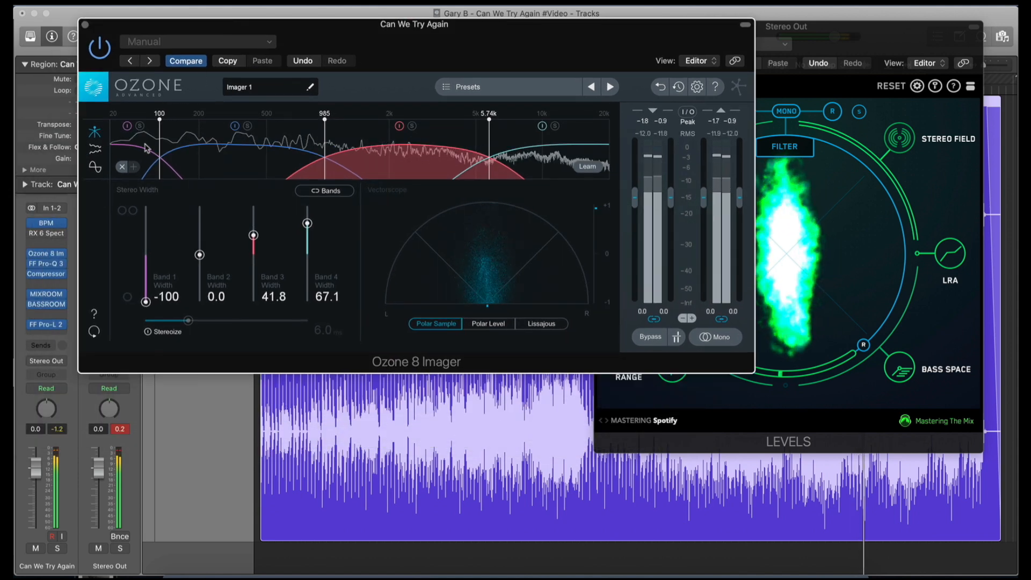
left_click(84, 23)
Step: Open REFERENCE beside LEVELS and compare the original's stereo field with the PENTHOUSE FLOOR reference track
left_click(110, 256)
left_click_drag(541, 33, 396, 37)
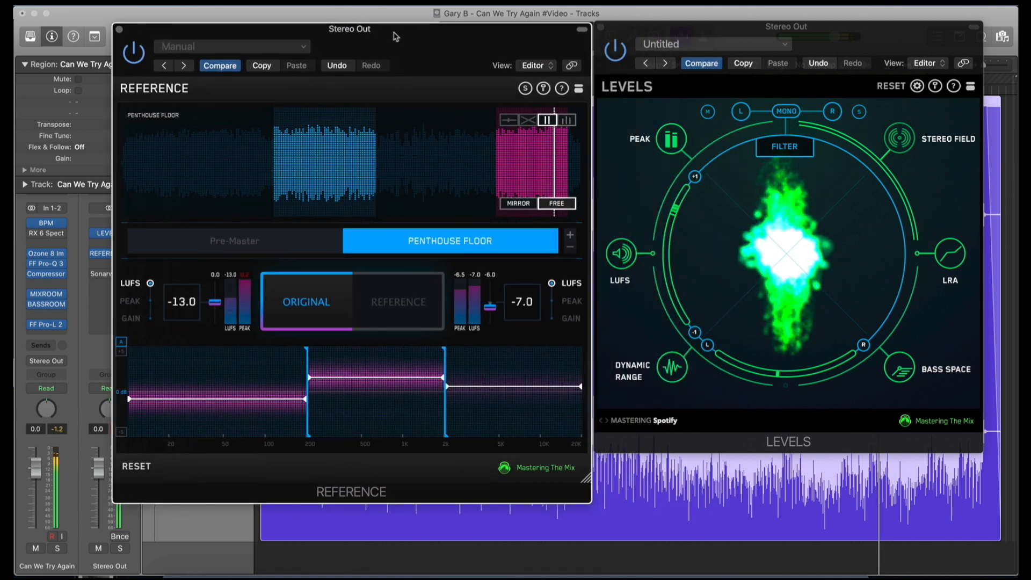
left_click(416, 301)
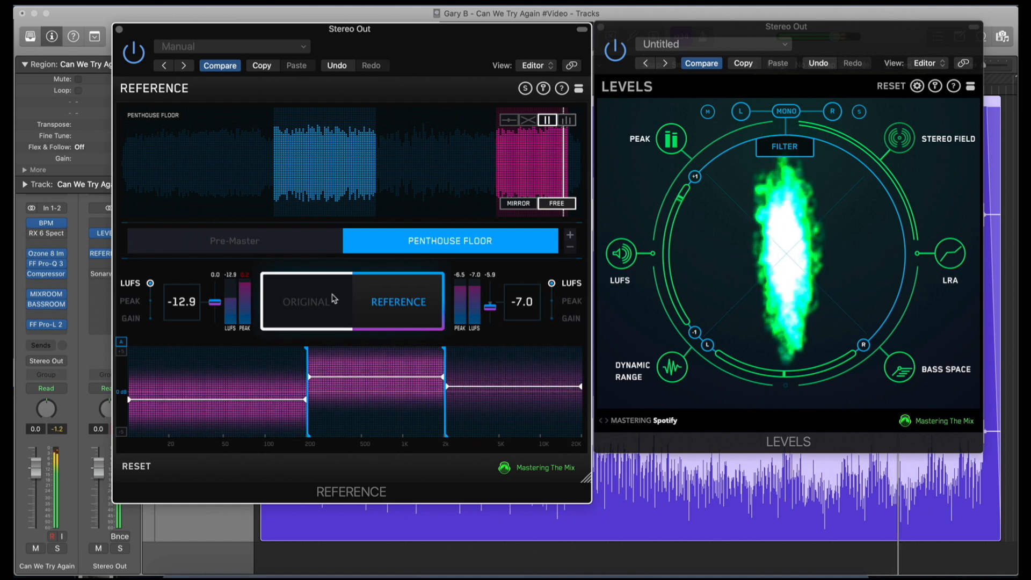
left_click(334, 299)
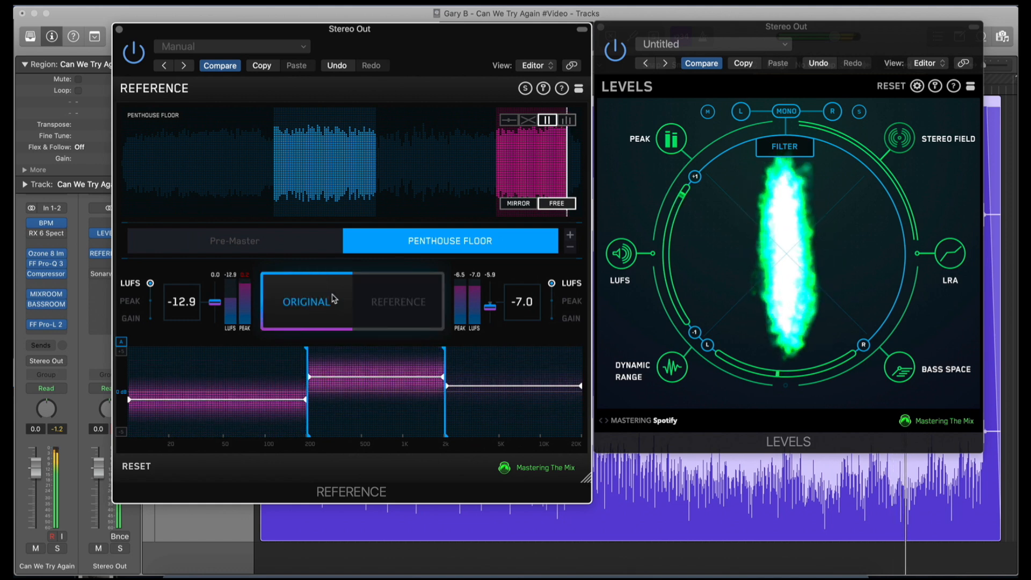
Step: Widen the imager's band 4 to 100 and band 3 to 50.6, and check the change against the bypassed signal
left_click(48, 256)
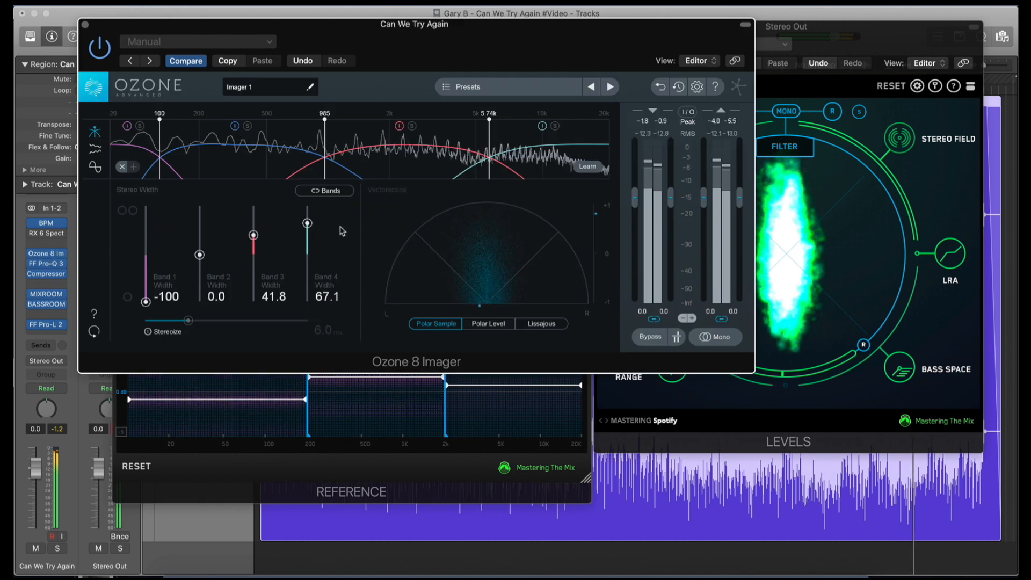
left_click_drag(308, 223, 308, 208)
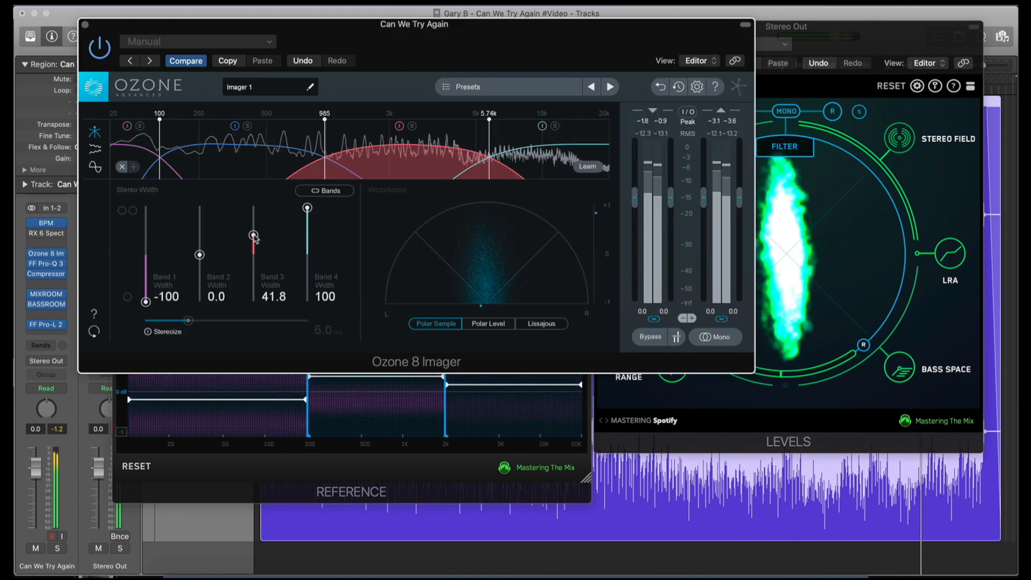
left_click_drag(254, 234, 254, 231)
left_click(650, 337)
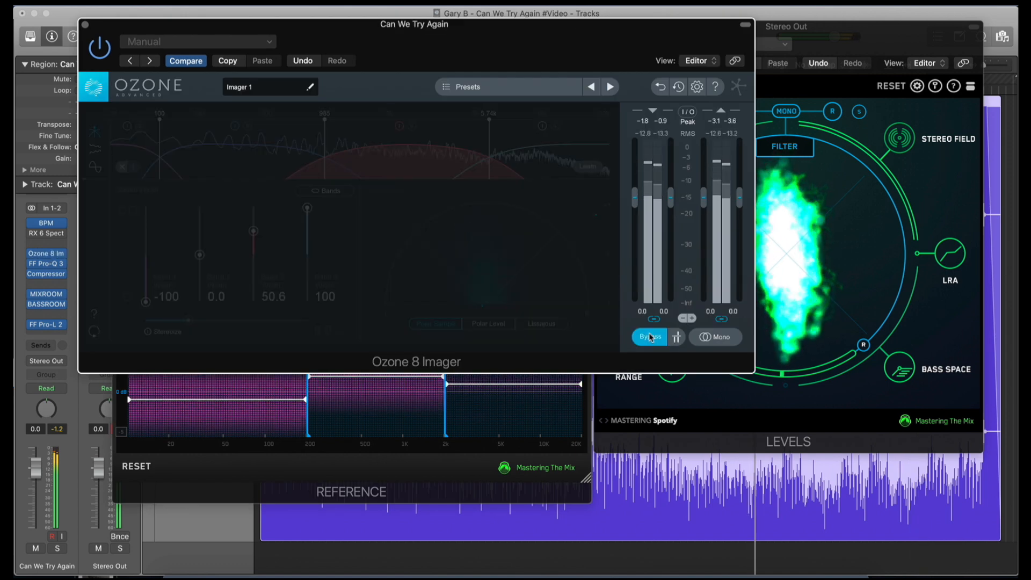
left_click(650, 337)
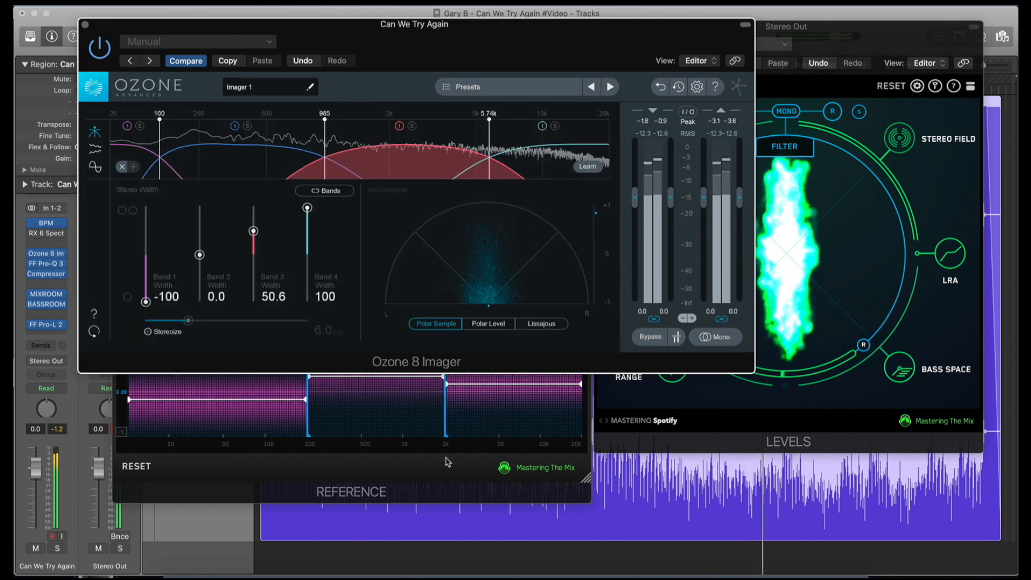
Step: Compare the widened original with the PENTHOUSE FLOOR track in REFERENCE and reset the REFERENCE meters
left_click(376, 408)
left_click(384, 297)
left_click(313, 304)
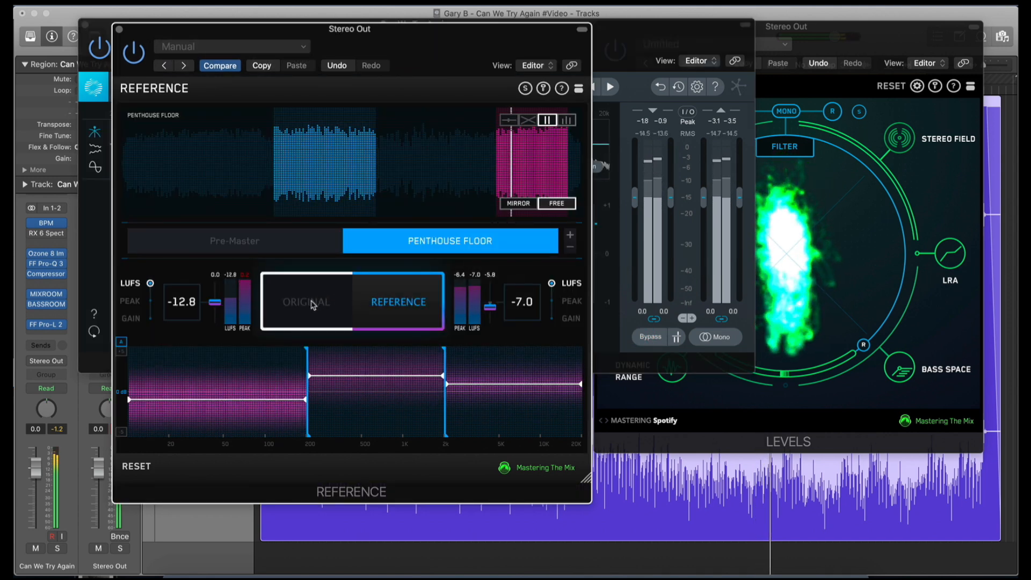
left_click(136, 467)
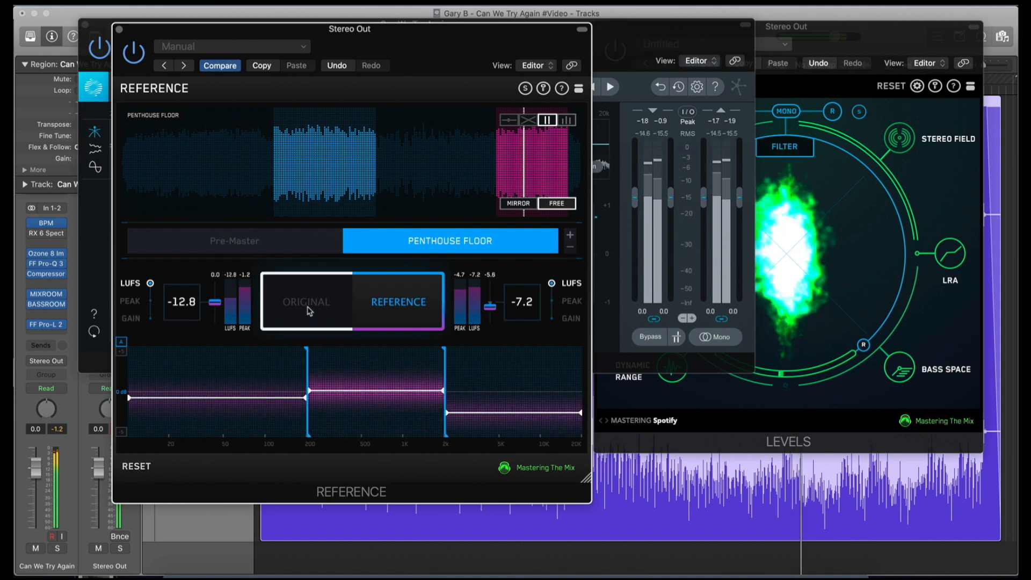
Step: Return to the original, select the Pre-Master track as the reference, and audition it against the master
left_click(307, 305)
left_click(305, 239)
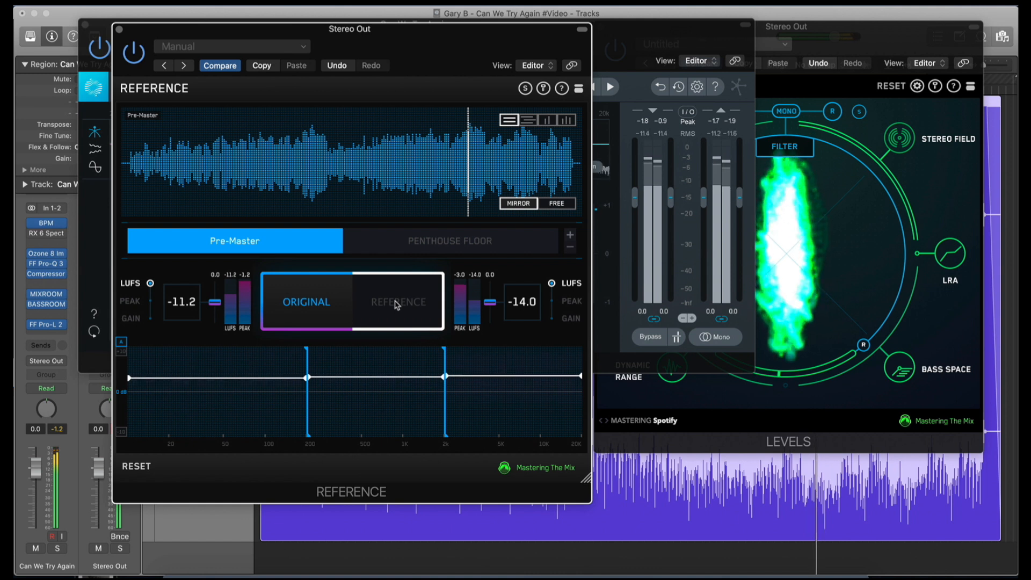
left_click(397, 305)
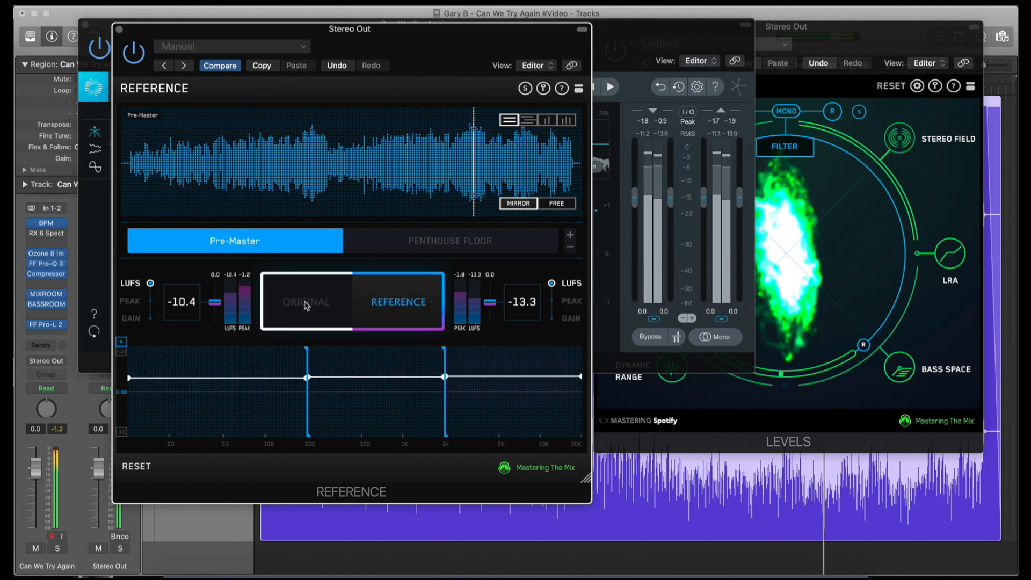
Step: Compare the original with the Pre-Master track in REFERENCE by repeatedly alternating playback between the two
left_click(378, 304)
left_click(378, 304)
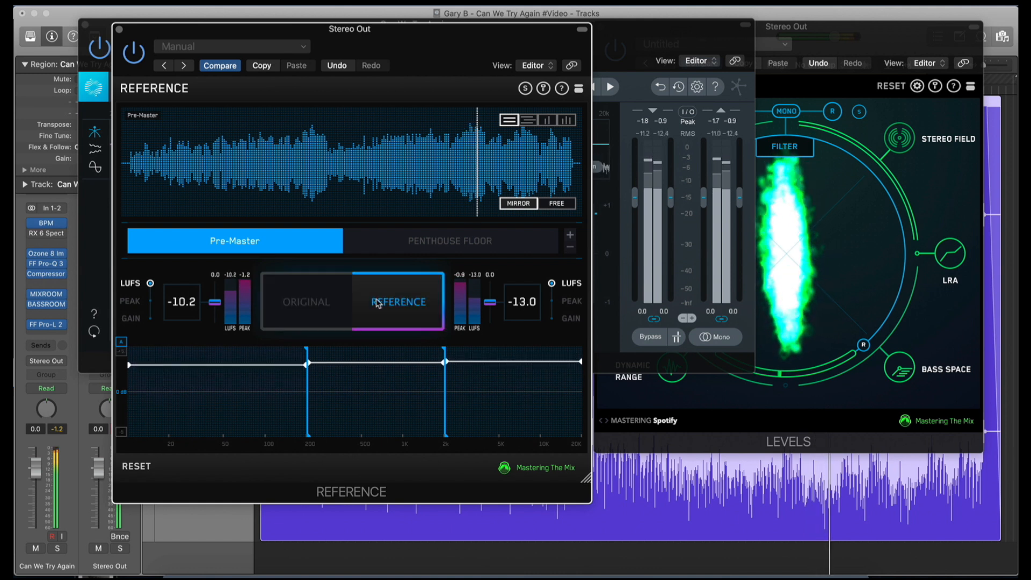
left_click(553, 119)
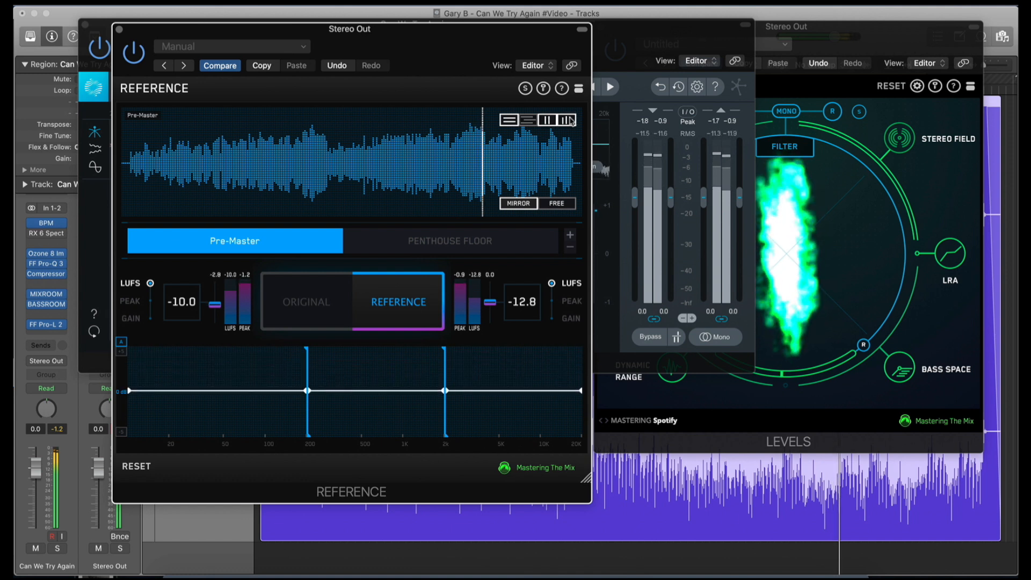
left_click(301, 308)
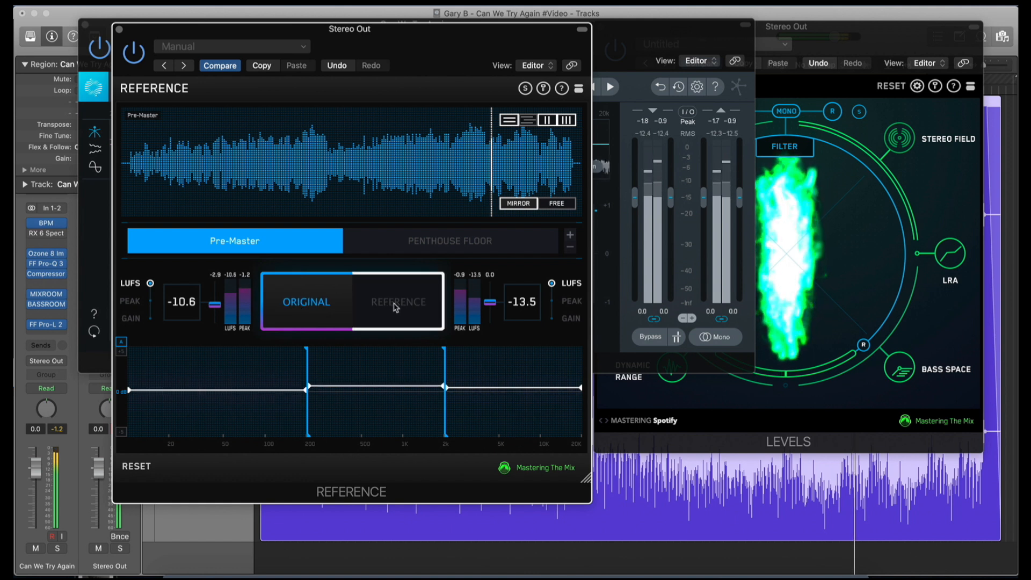
left_click(396, 307)
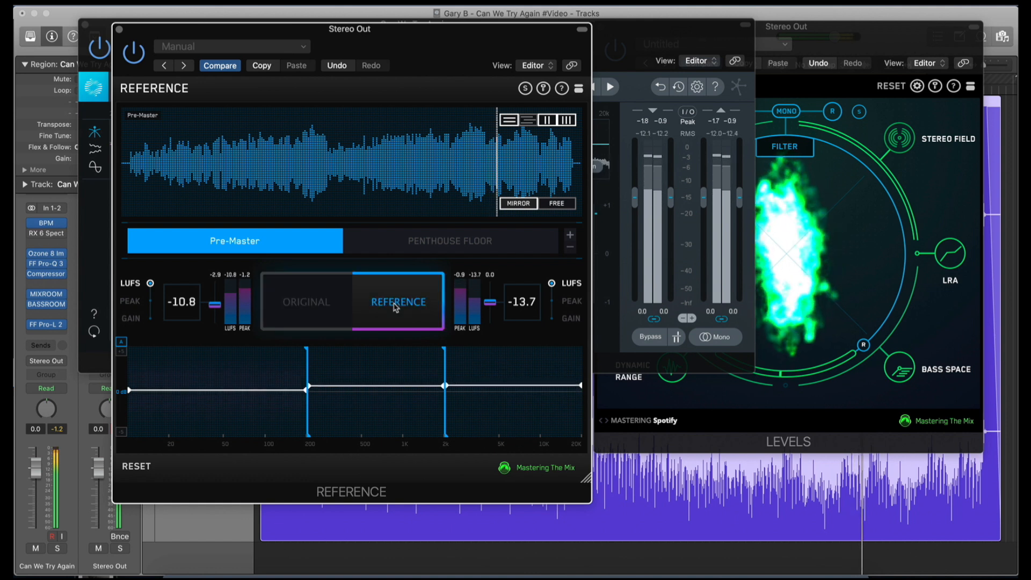
left_click(396, 308)
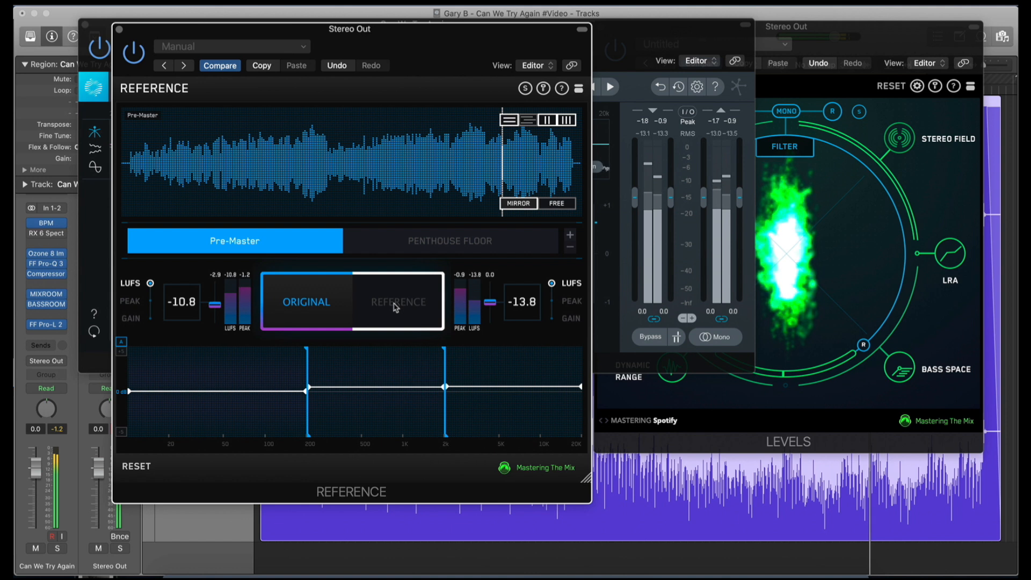
left_click(396, 307)
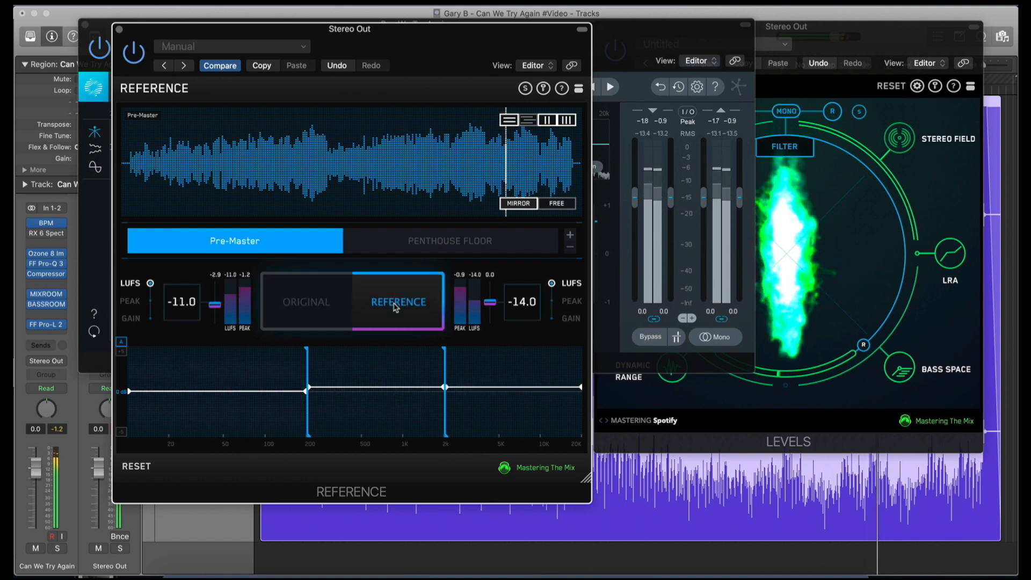
left_click(395, 307)
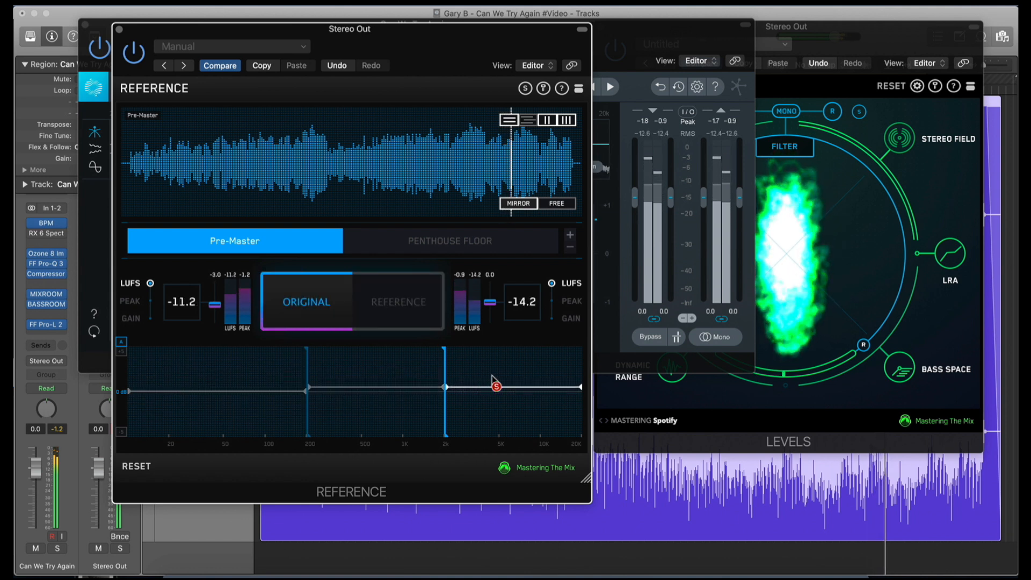
left_click(402, 302)
left_click(403, 302)
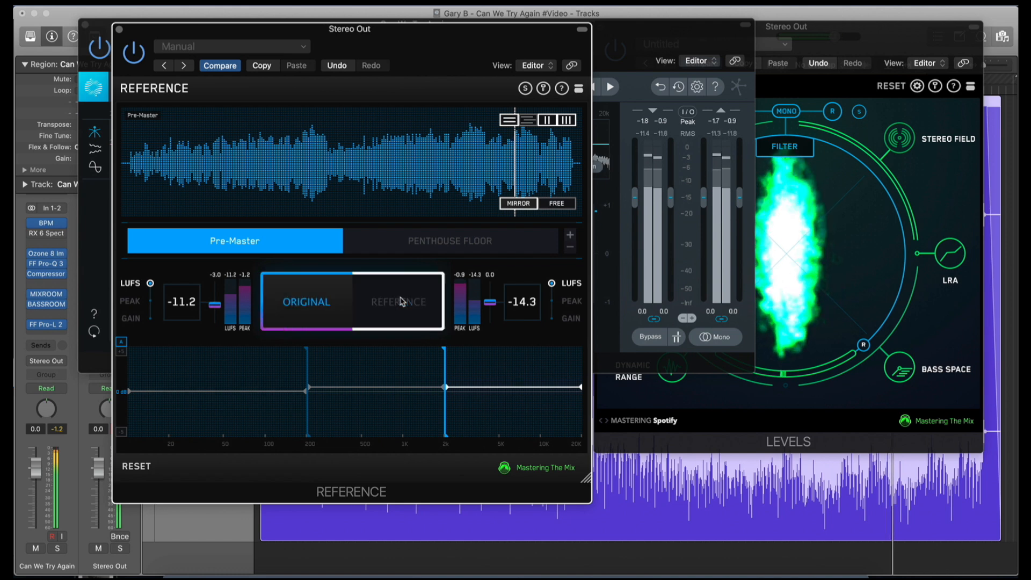
Step: Compare the original with the PENTHOUSE FLOOR track in REFERENCE, then close the REFERENCE and imager windows
left_click(417, 244)
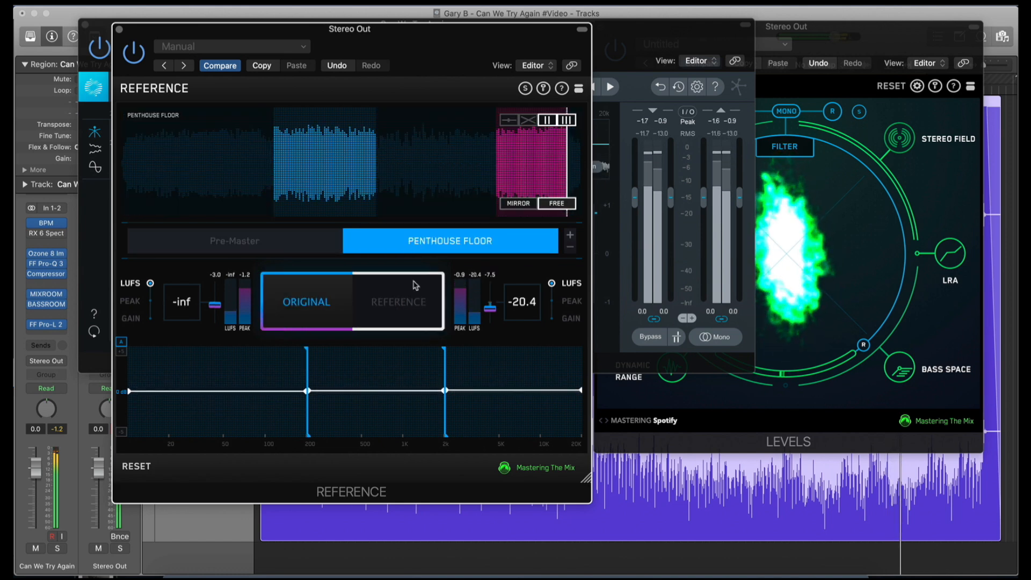
left_click(357, 297)
left_click(315, 304)
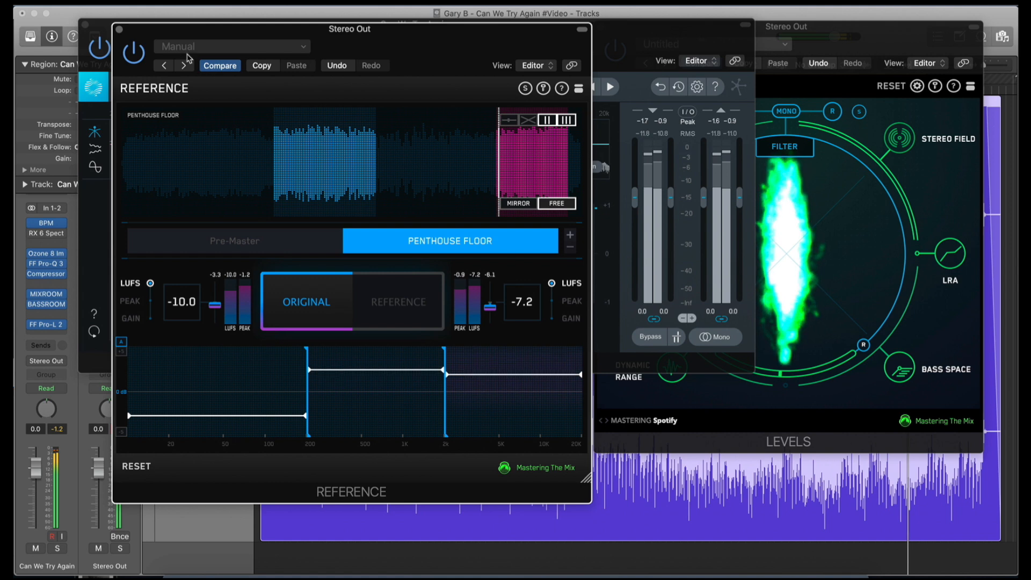
left_click(97, 27)
left_click(86, 24)
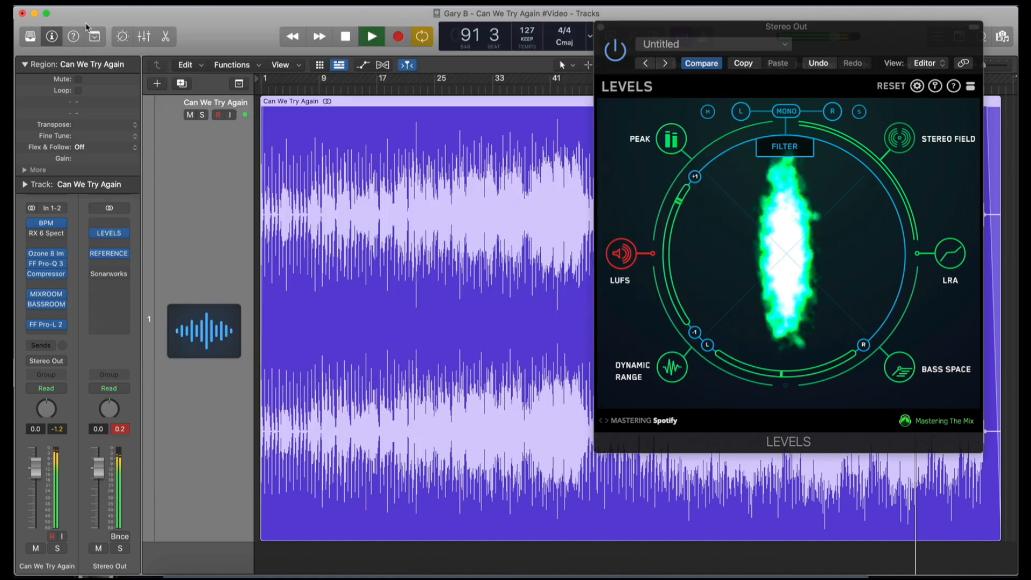
Step: Check the LUFS loudness in LEVELS and the Pro-L 2 limiter, then reset the LEVELS meters and close the plug-in
left_click(631, 256)
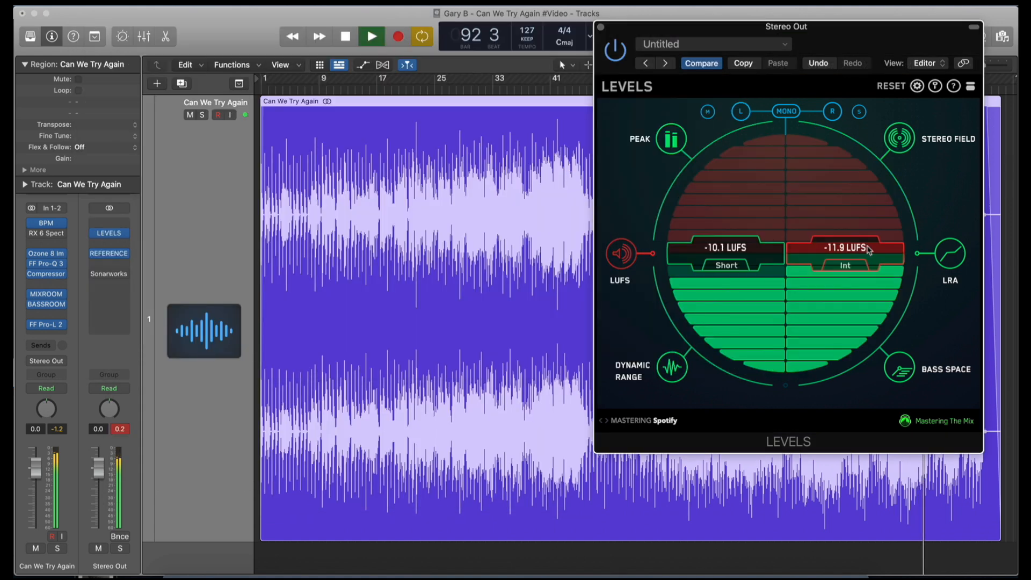
left_click(47, 325)
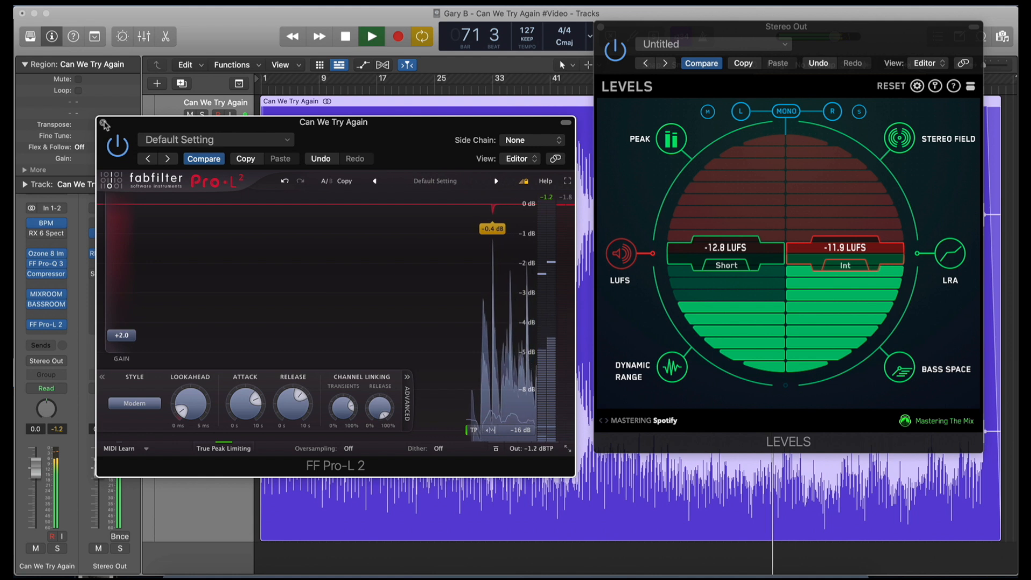
left_click(103, 123)
left_click(891, 87)
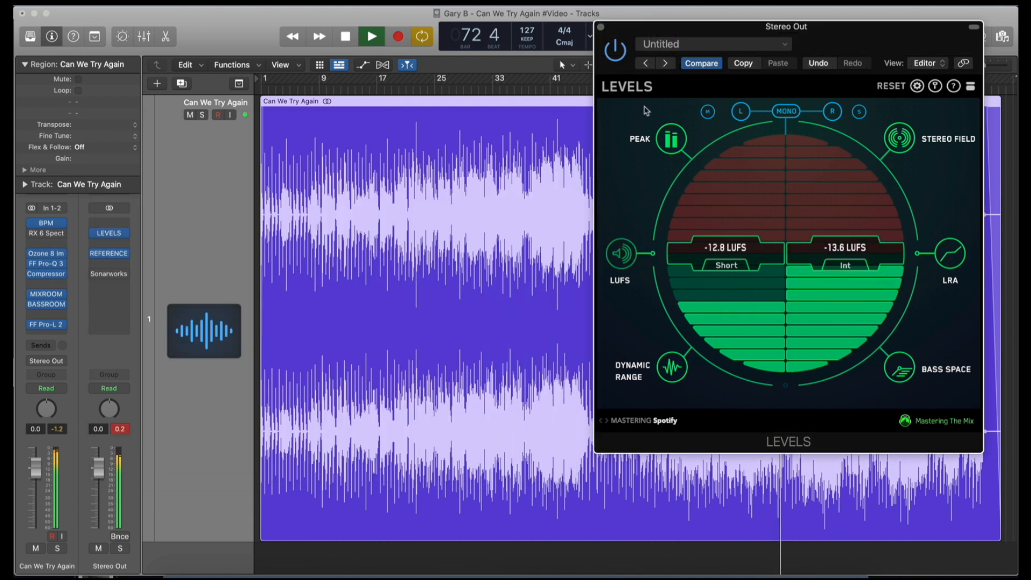
left_click(601, 28)
mouse_move(64, 276)
left_click(47, 297)
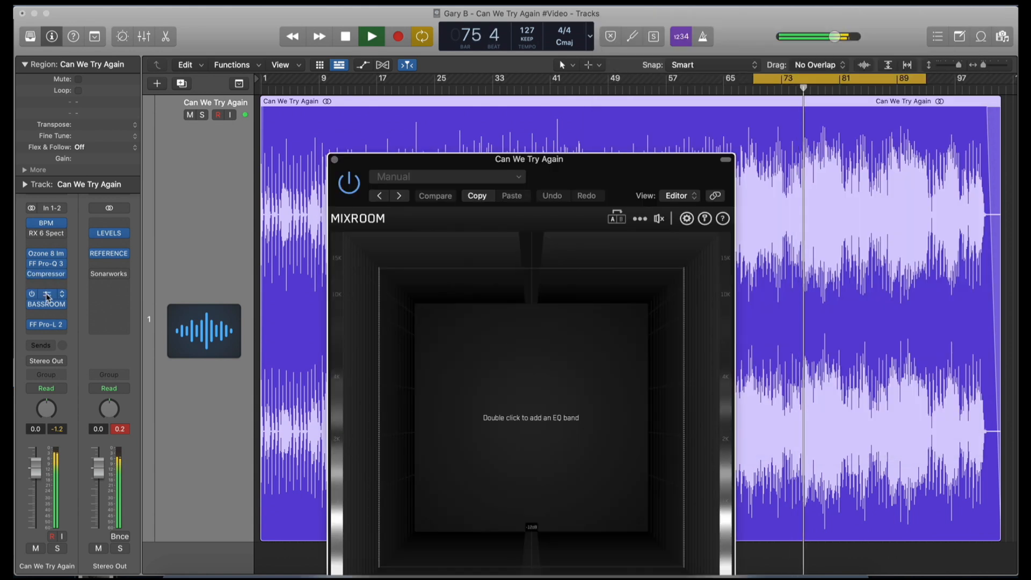
left_click_drag(556, 162, 479, 39)
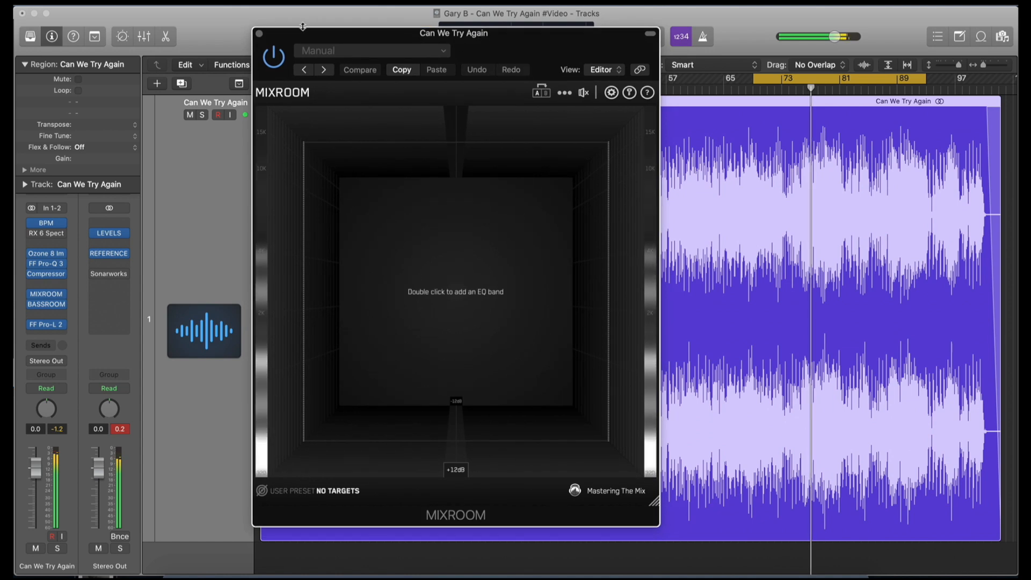
left_click(259, 33)
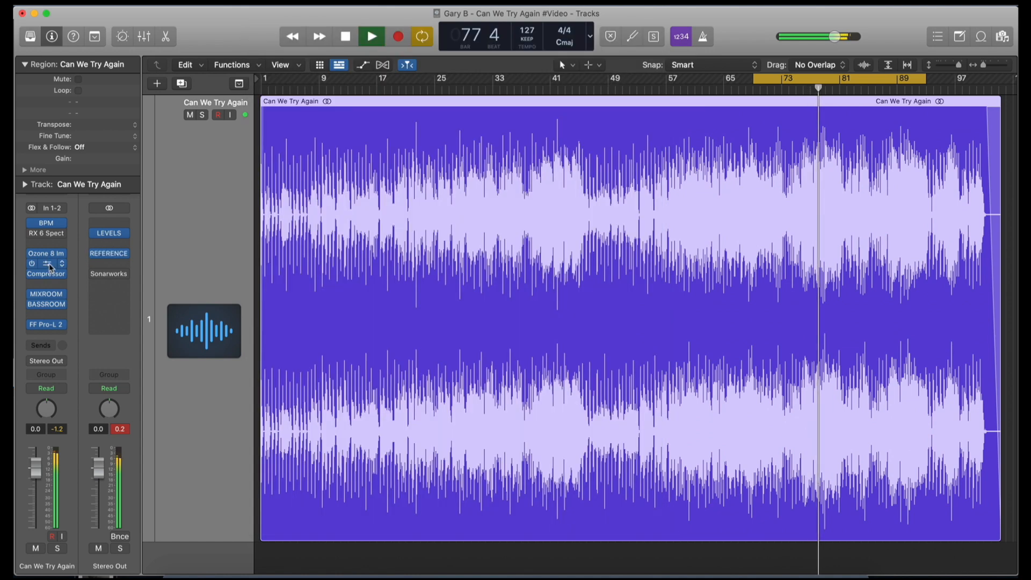
Step: Open FF Pro-Q 3 on the track and add a bell band at the 2.8 kHz peak with its gain set to 0 dB
left_click(49, 263)
left_click_drag(675, 177, 588, 128)
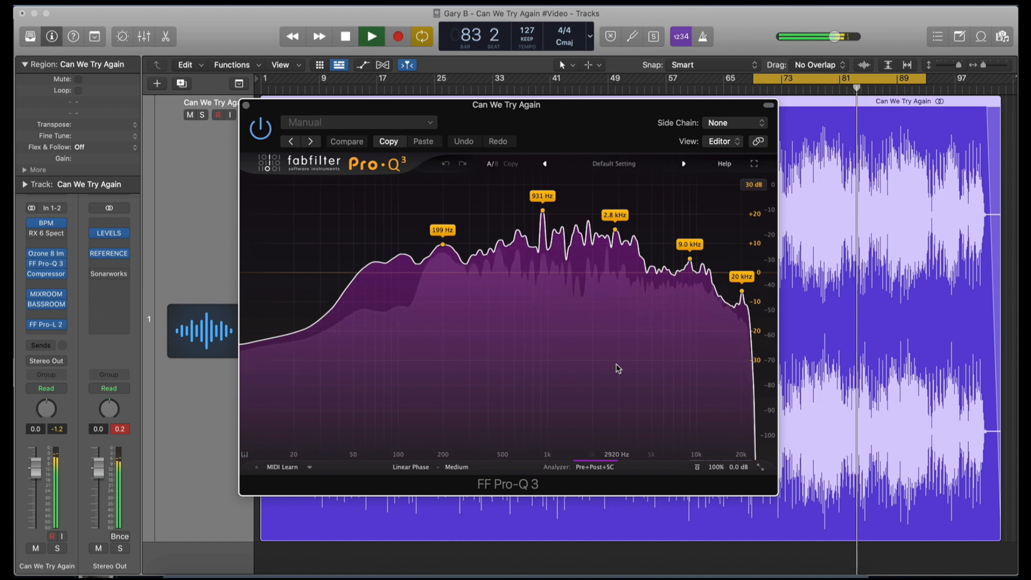
left_click_drag(615, 228, 616, 220)
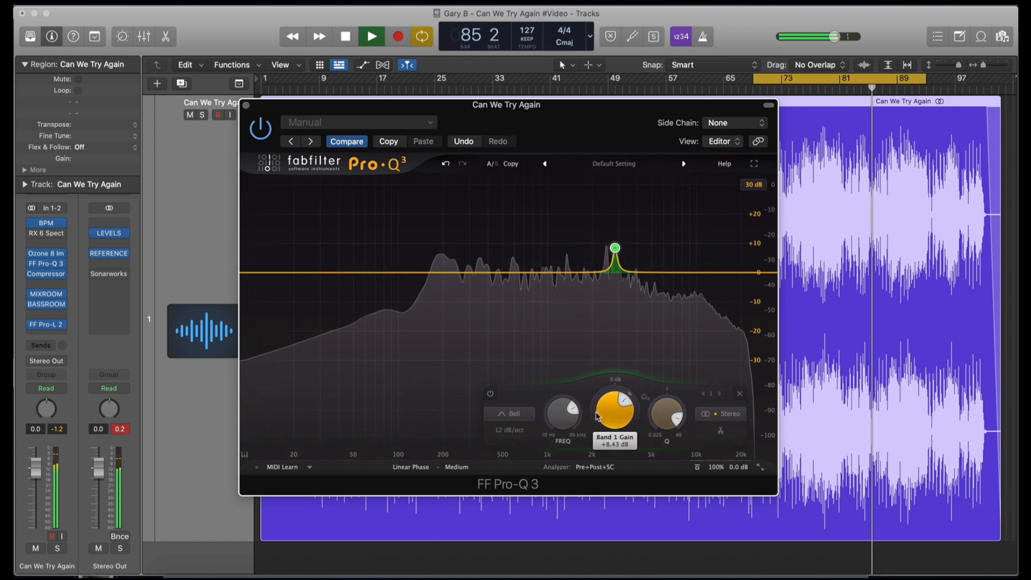
double_click(623, 405)
type("0")
key("Return")
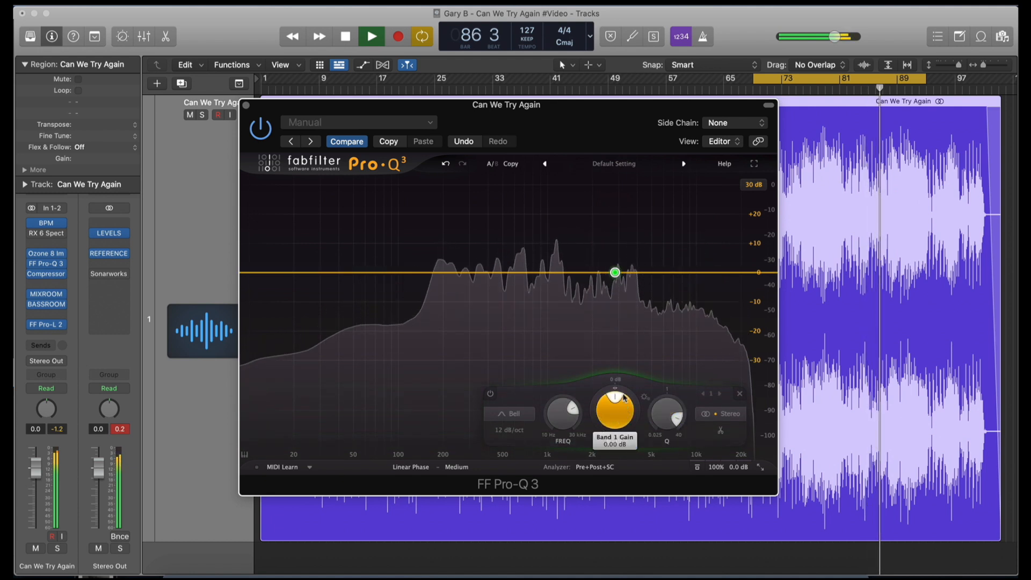
Step: Give band 1 a negative dynamic range, narrow its Q to 40, and briefly solo it to audition the frequency
left_click_drag(615, 389, 597, 395)
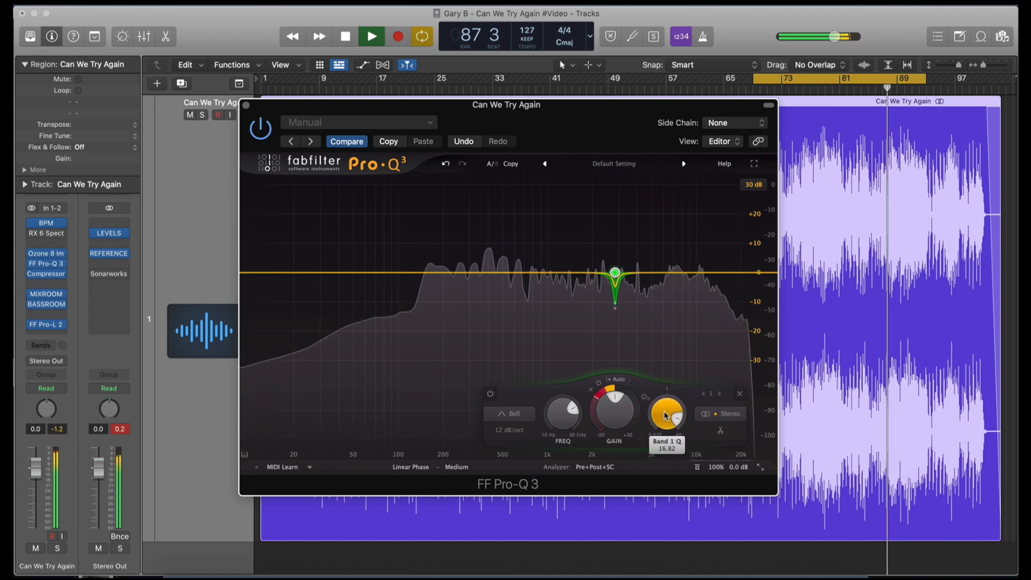
left_click_drag(666, 417, 656, 372)
left_click(631, 240)
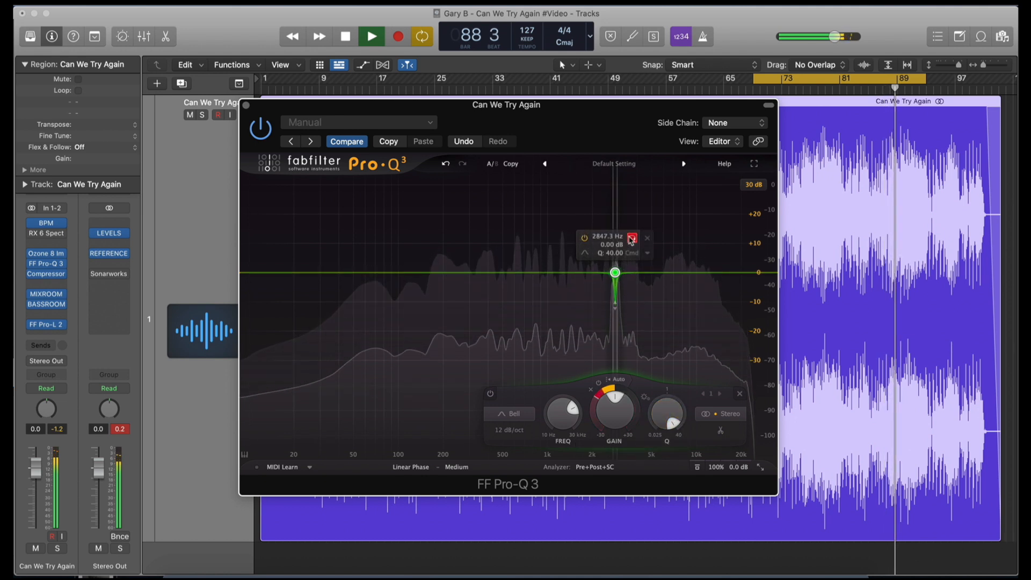
left_click(632, 239)
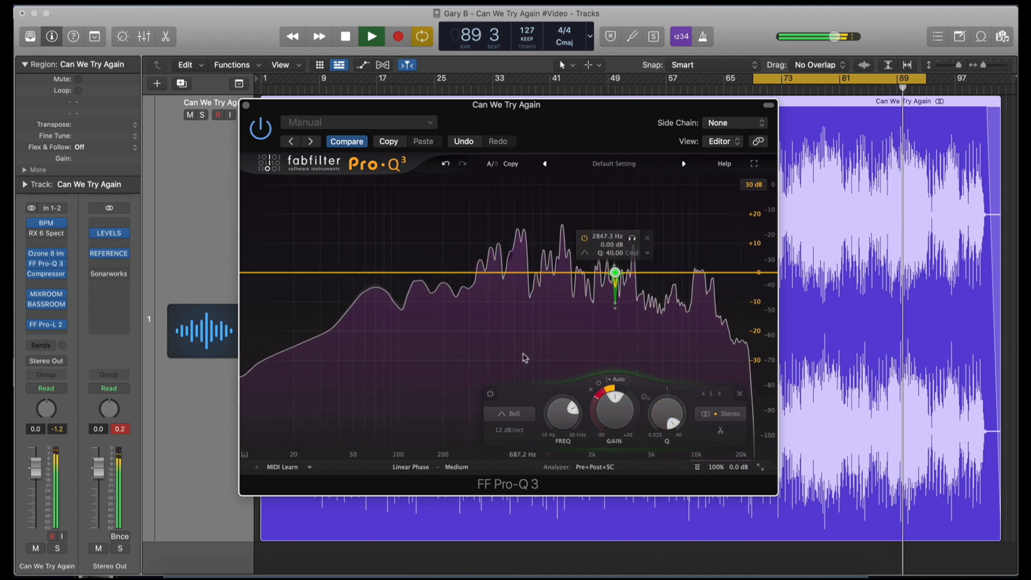
Step: Add a second bell band at the spectrum peak near 1.9 kHz and set its gain to 0 dB
mouse_move(526, 357)
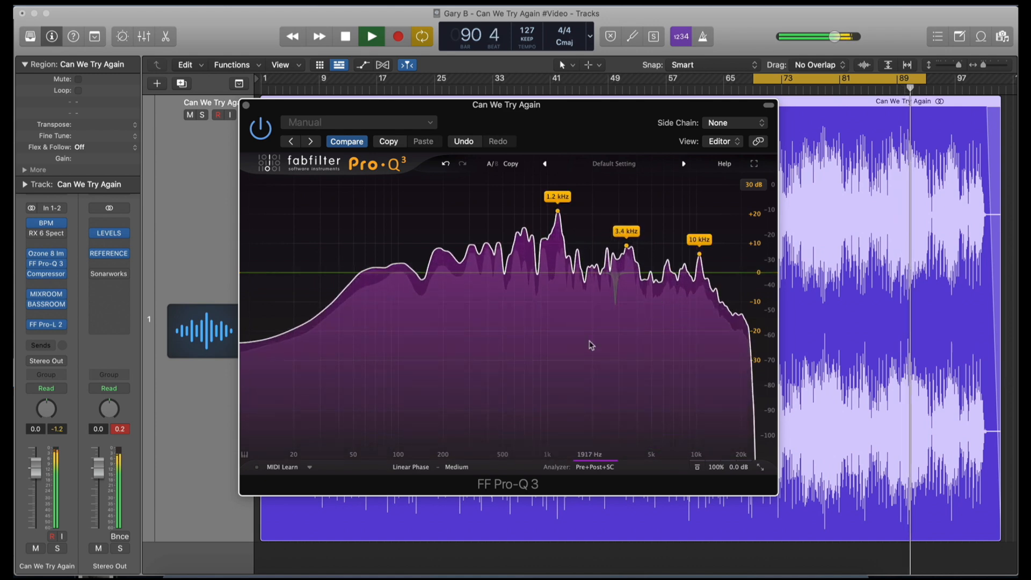
left_click_drag(589, 213, 589, 182)
double_click(593, 413)
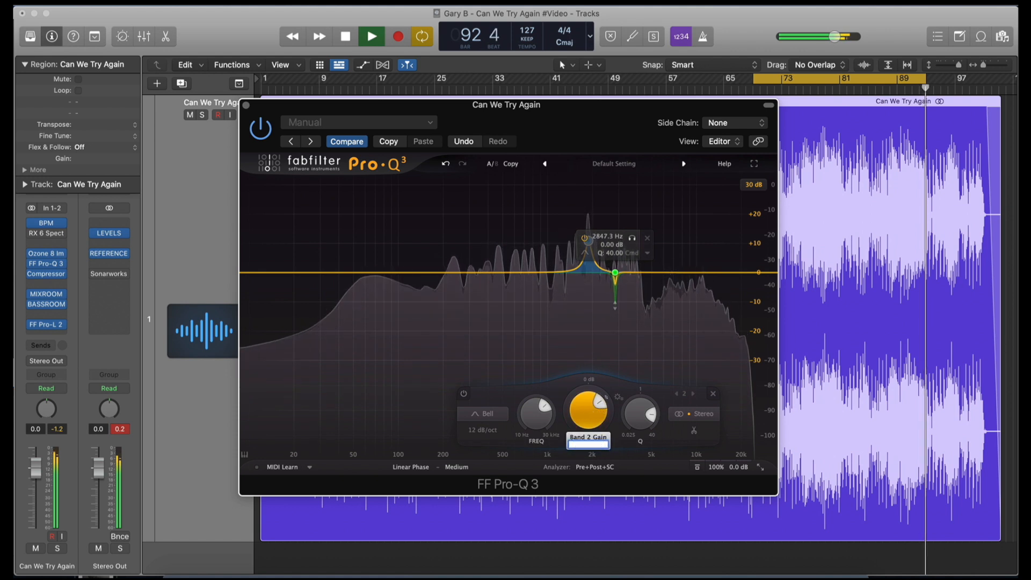
type("0")
key("Return")
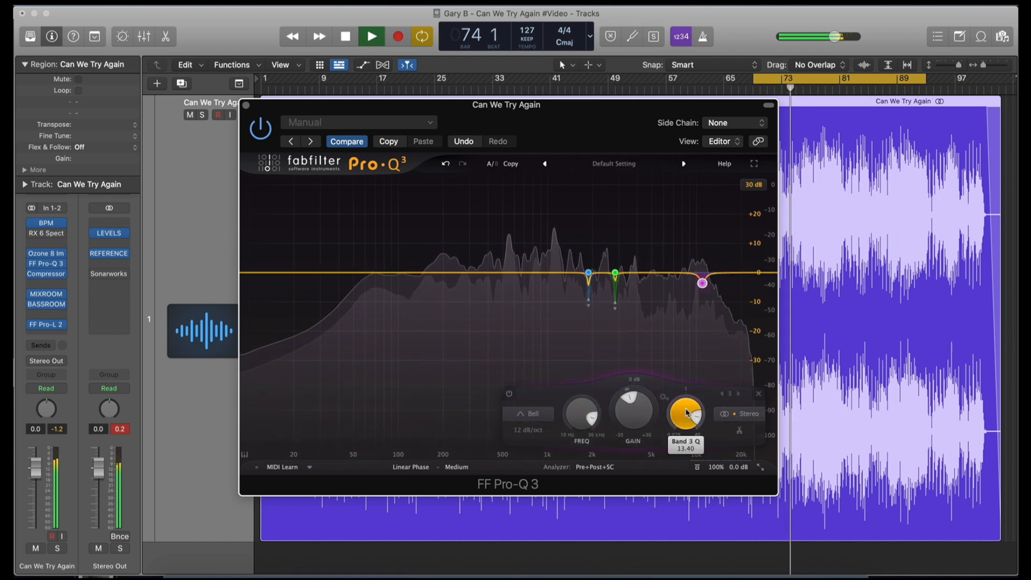
Step: Set the gain of band 3 near 11 kHz to 0 dB and give it a negative dynamic range
double_click(631, 408)
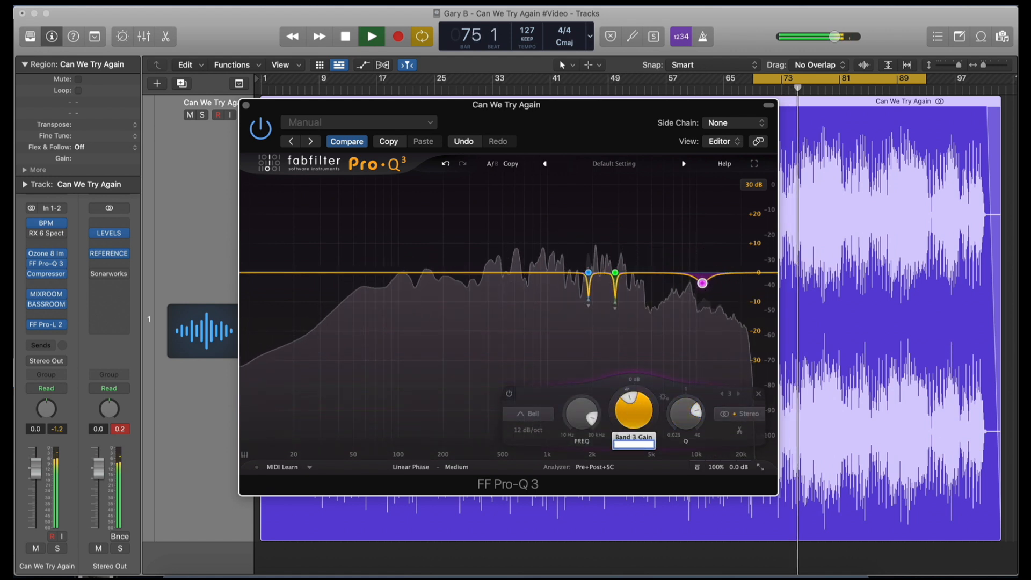
type("0")
key("Return")
left_click_drag(635, 392, 662, 351)
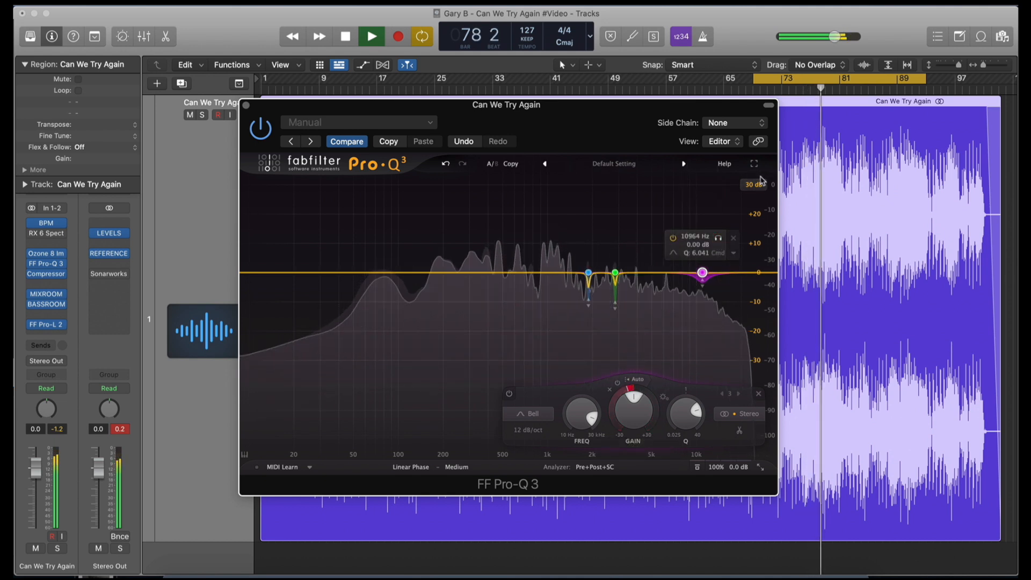
Step: Switch the EQ display range to 6 dB and set band 3's dynamic range to -3.2 dB
left_click(760, 183)
left_click(757, 198)
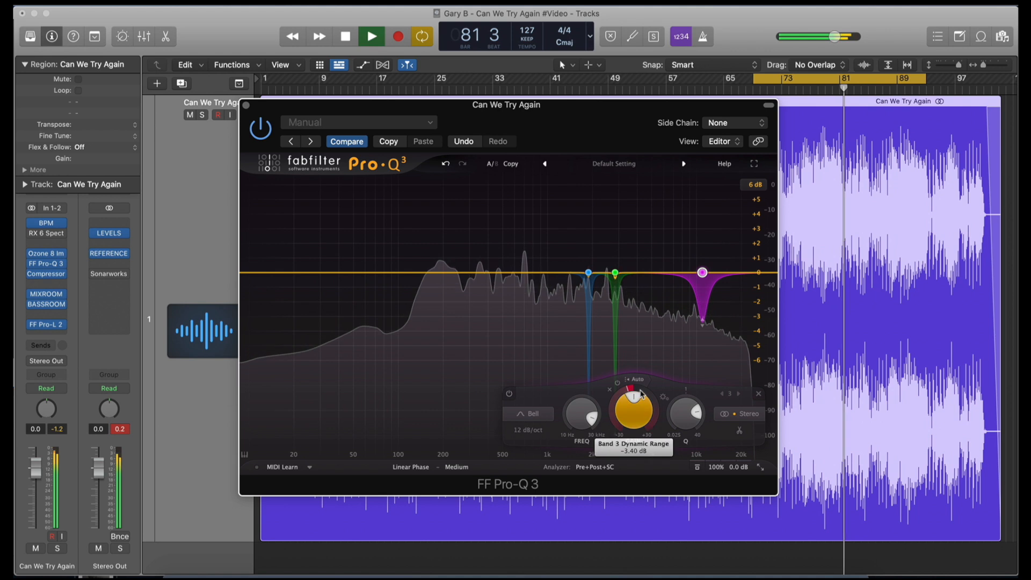
double_click(640, 395)
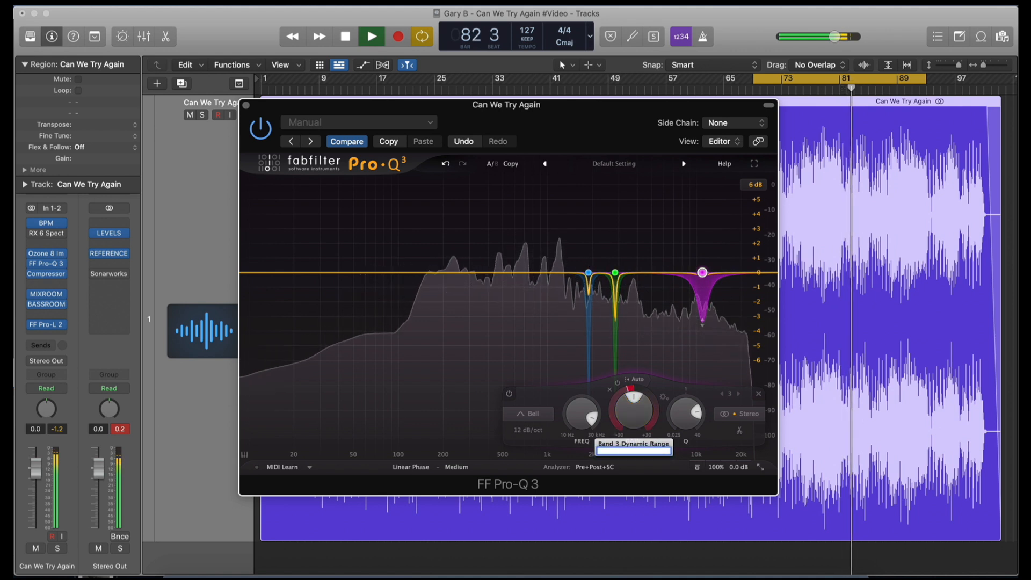
type("-3.2")
key("Return")
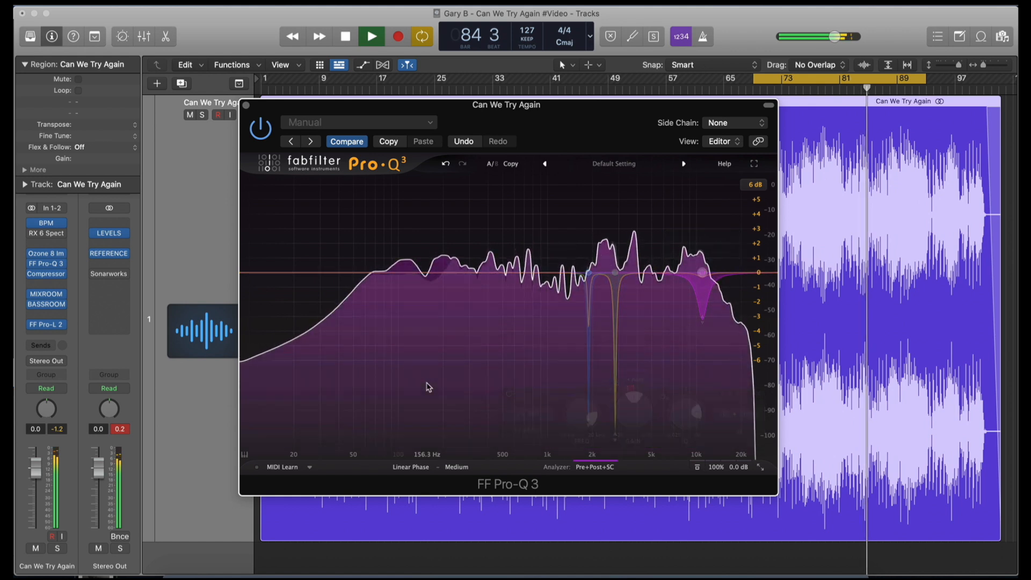
Step: Add a fourth bell band just above the 2.8 kHz band with 0 dB gain, a narrow Q and about -8.7 dB dynamic range
left_click_drag(428, 386, 635, 208)
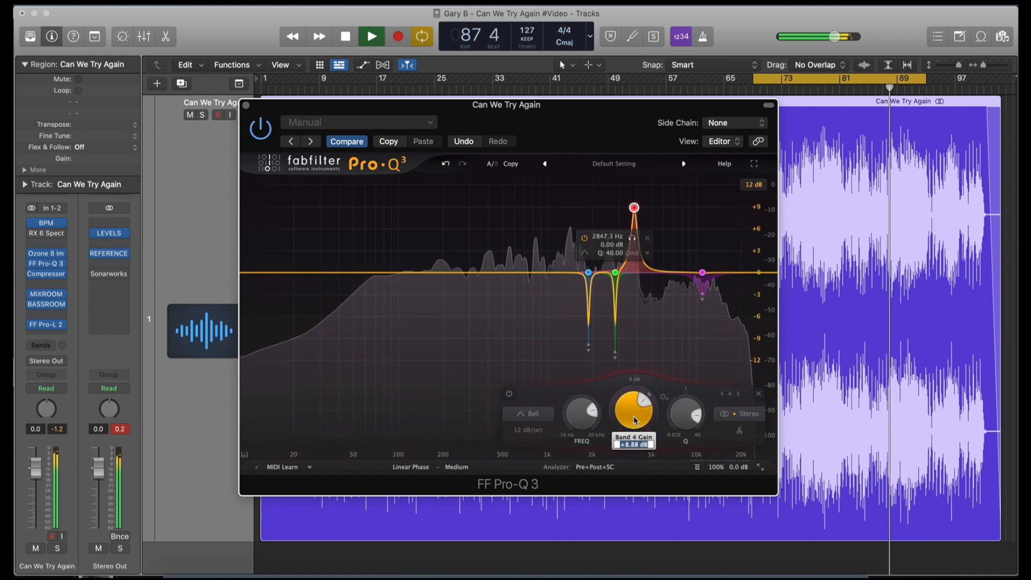
type("0")
key("Return")
left_click_drag(696, 416, 693, 422)
left_click_drag(637, 386, 638, 392)
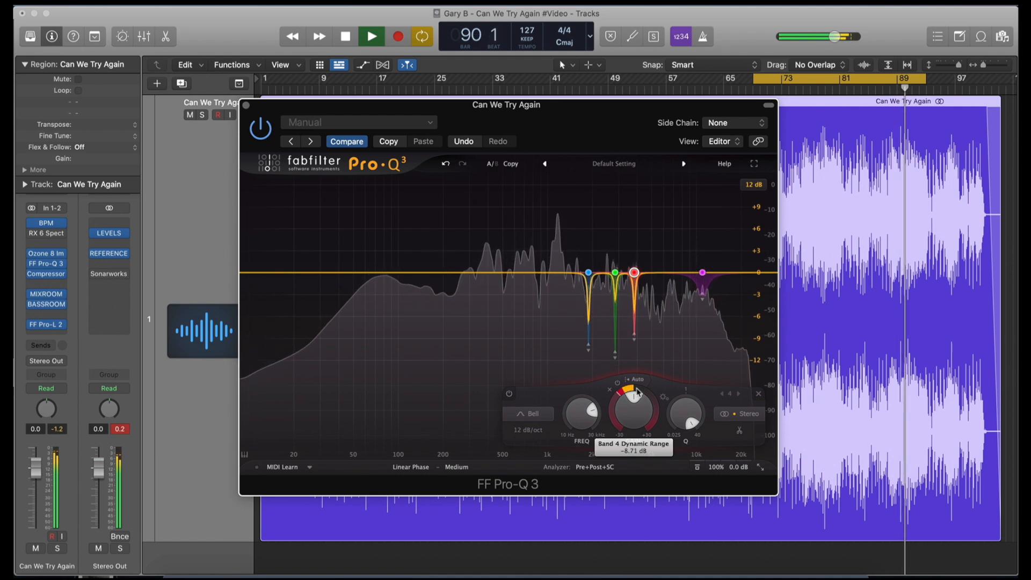
left_click_drag(681, 424, 682, 427)
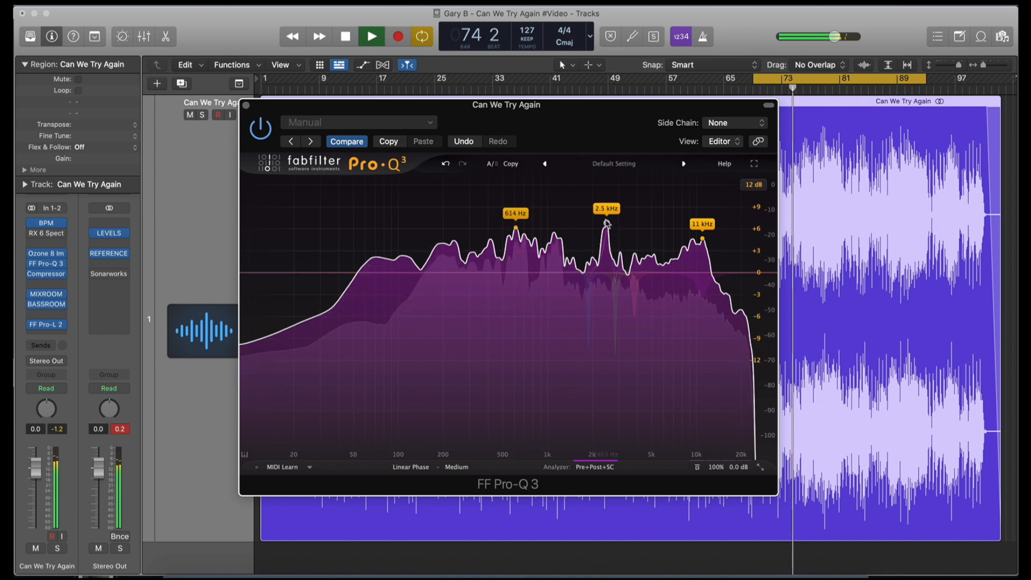
left_click_drag(606, 208, 607, 187)
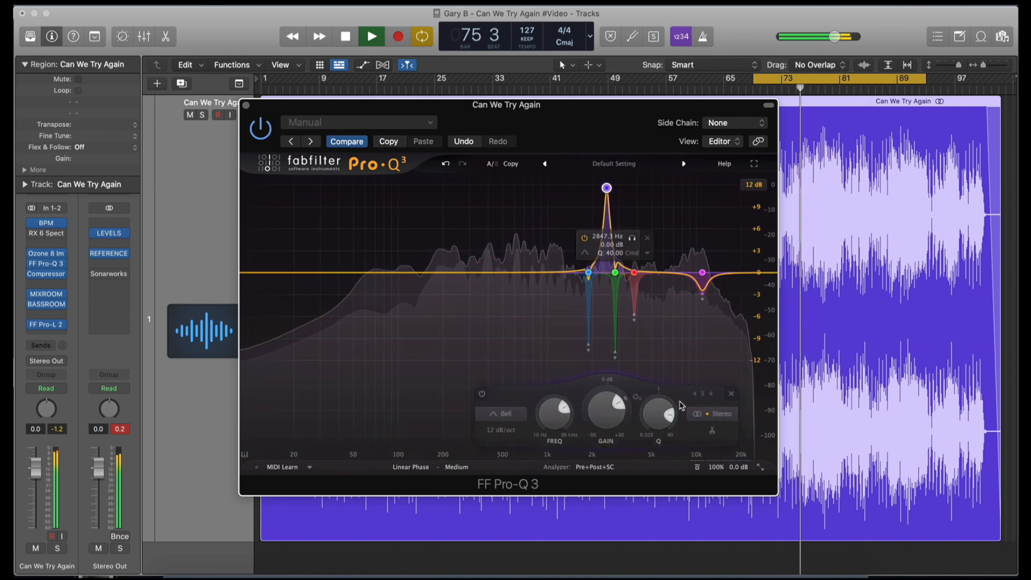
left_click(731, 394)
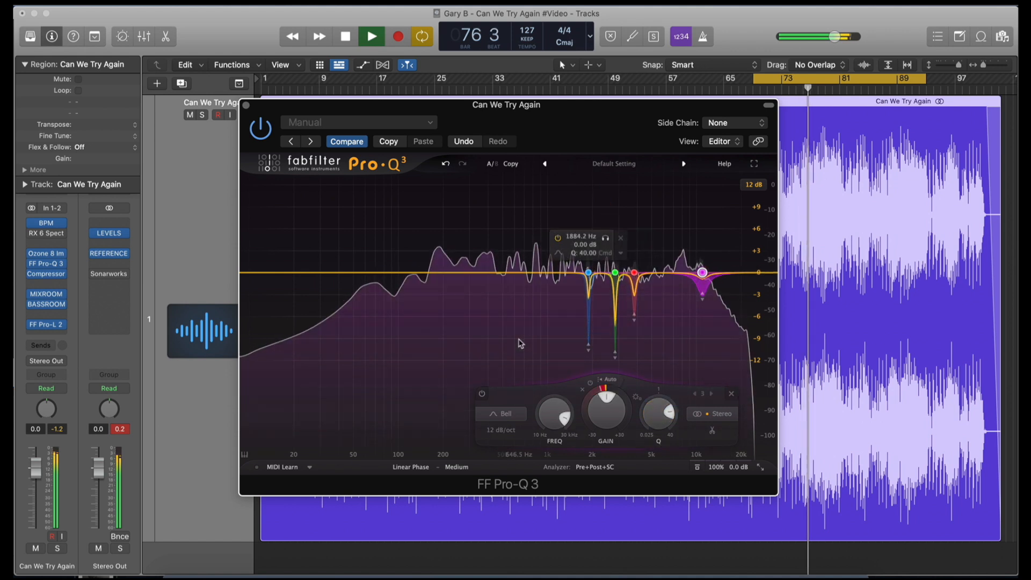
Step: Add a Mid-only bell band at the spectrum peak near 1.25 kHz with 0 dB gain, Q about 3.4 and a slight negative dynamic range
mouse_move(442, 385)
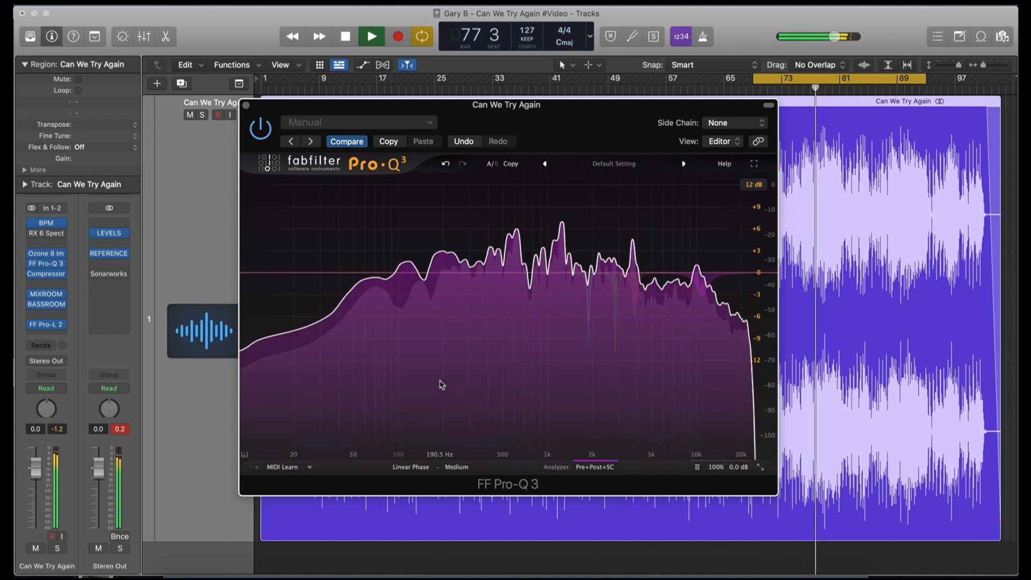
left_click_drag(563, 224, 562, 192)
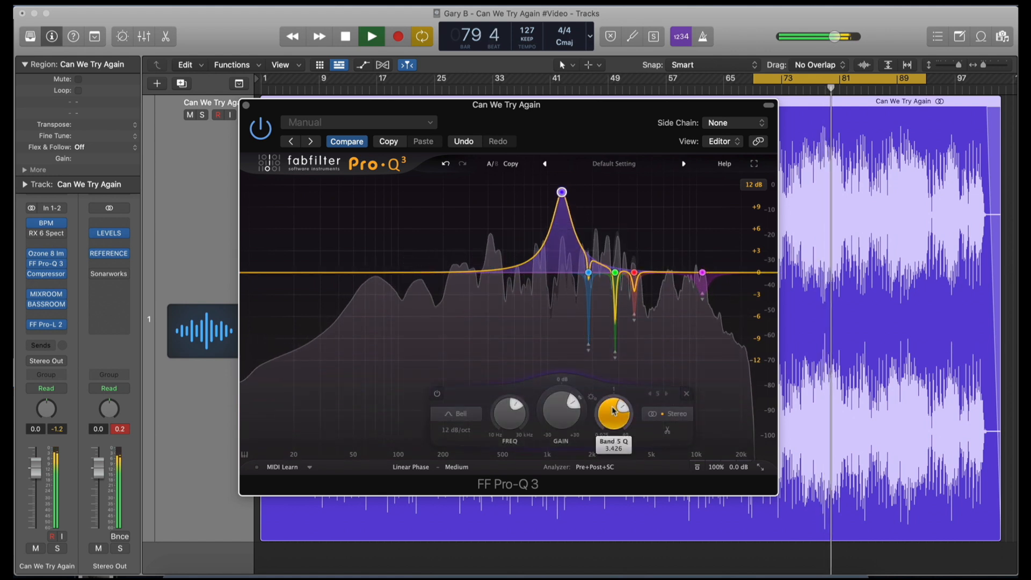
double_click(563, 410)
type("0")
key("Return")
double_click(568, 392)
key("Return")
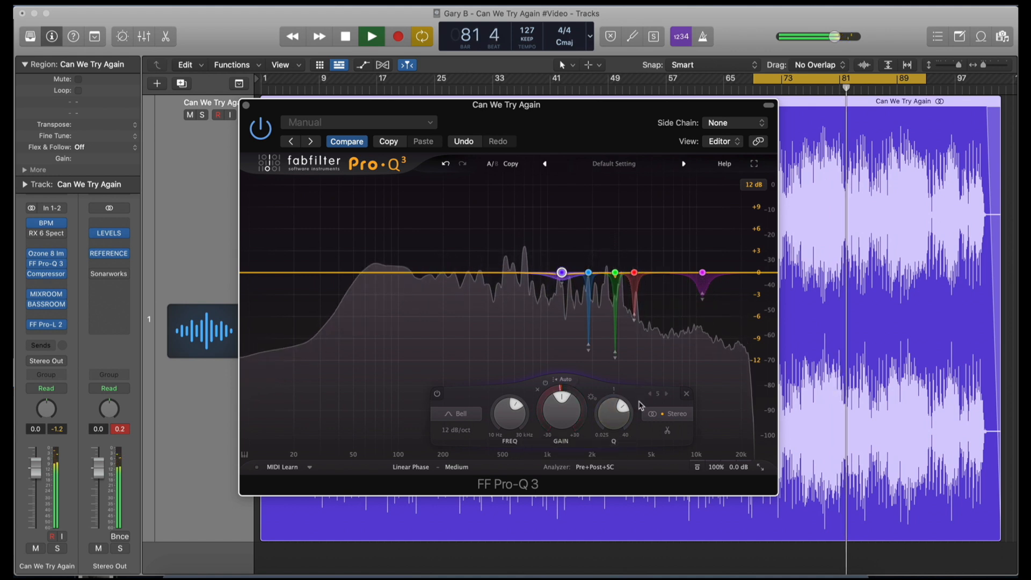
left_click(667, 414)
left_click(672, 389)
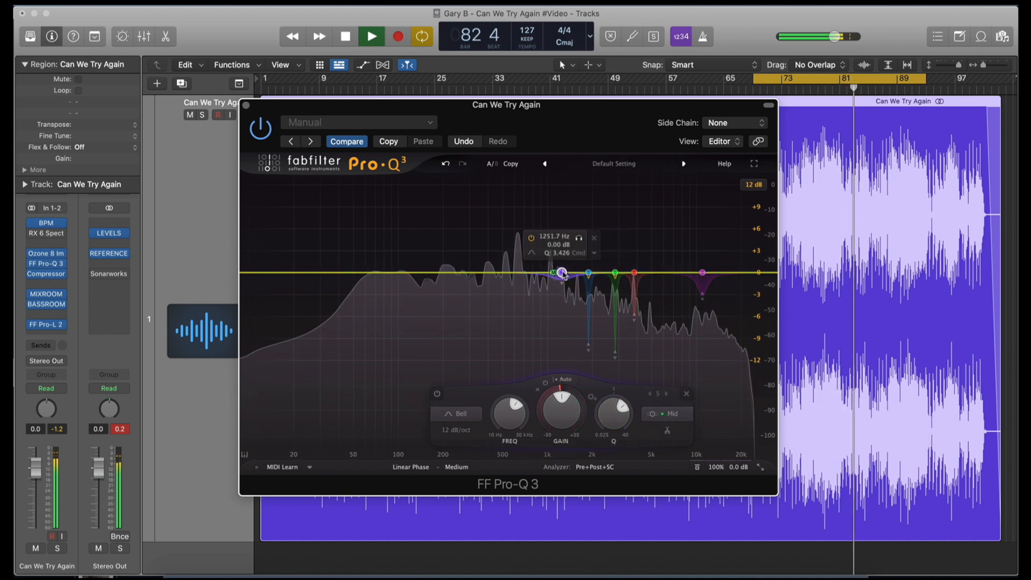
Step: Audition the 1.25 kHz band in solo and compare the whole EQ bypassed and active
left_click(579, 240)
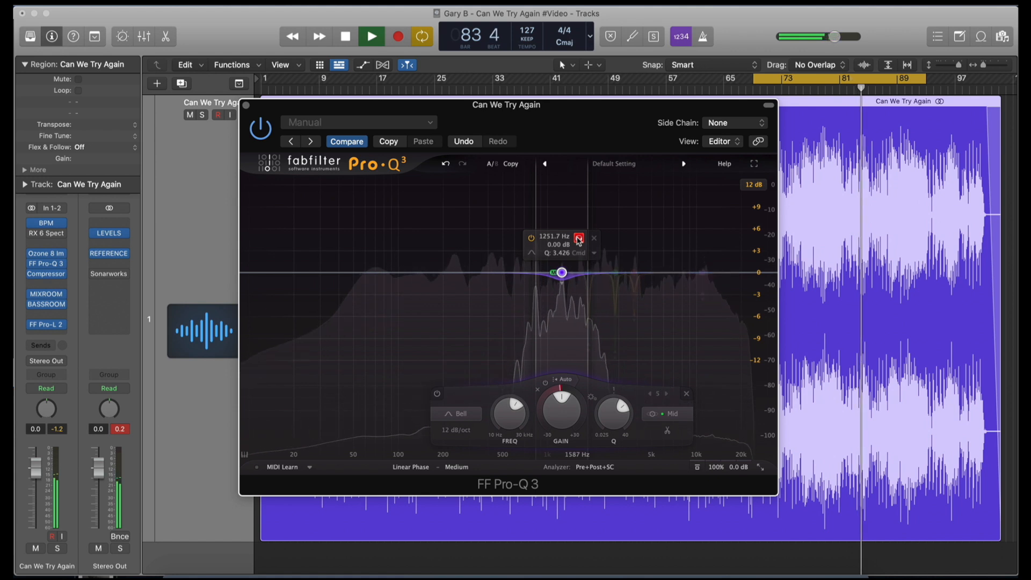
left_click(579, 240)
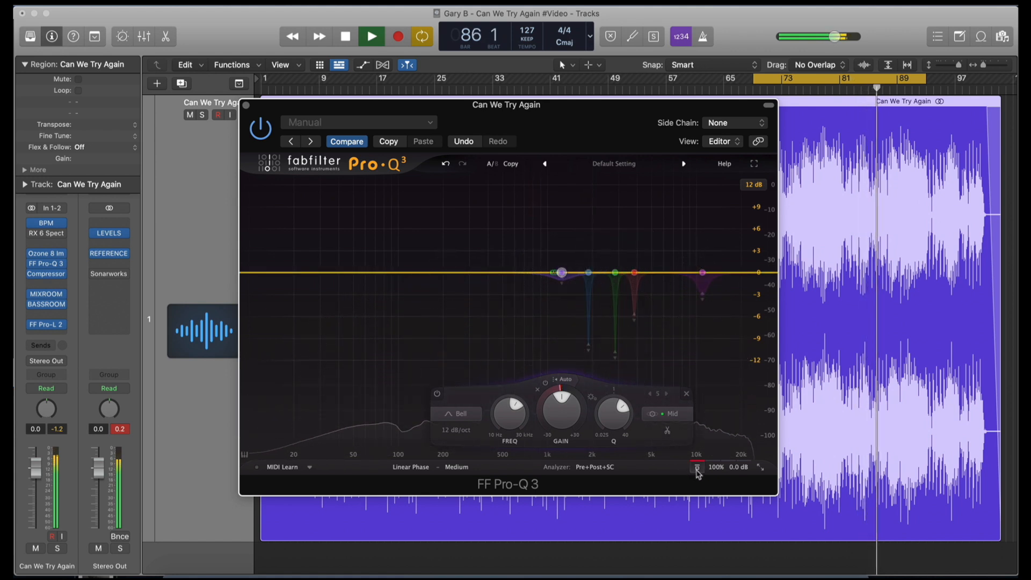
left_click(697, 471)
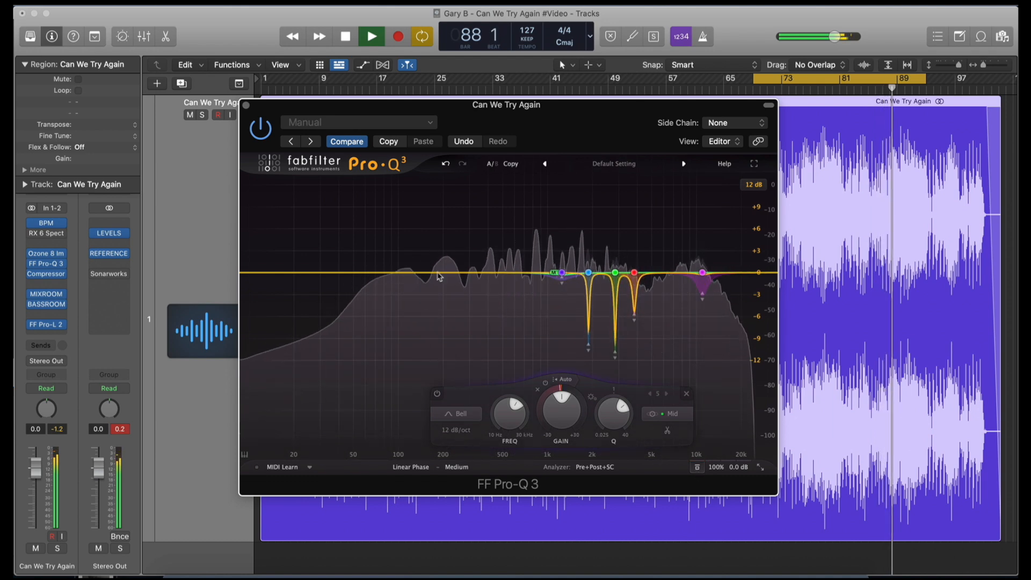
Step: Create MIXROOM targets from the reference track Penthouse Floor (feat. Chance the Rapper) and add smart bands that follow them
left_click(247, 104)
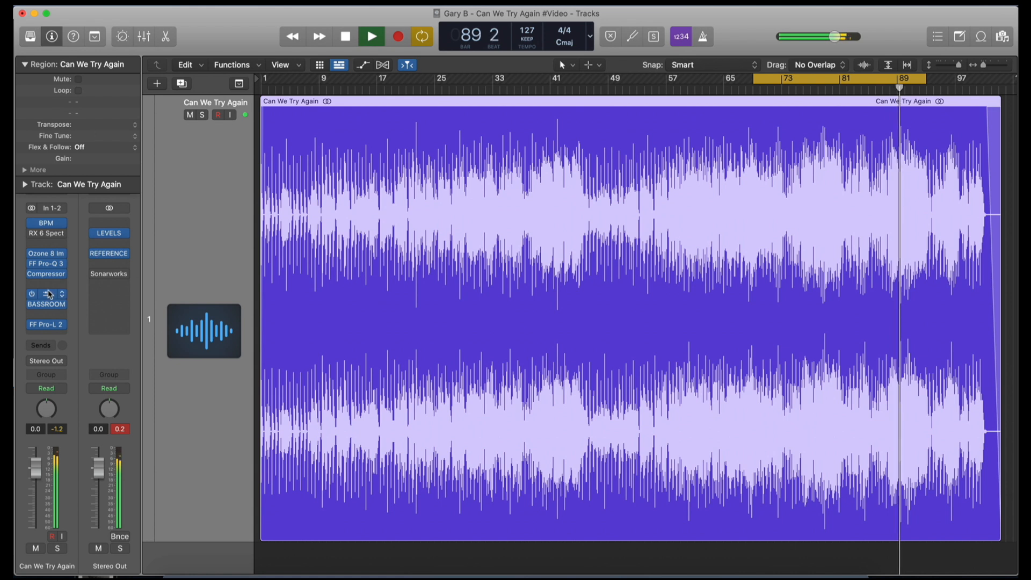
left_click(46, 295)
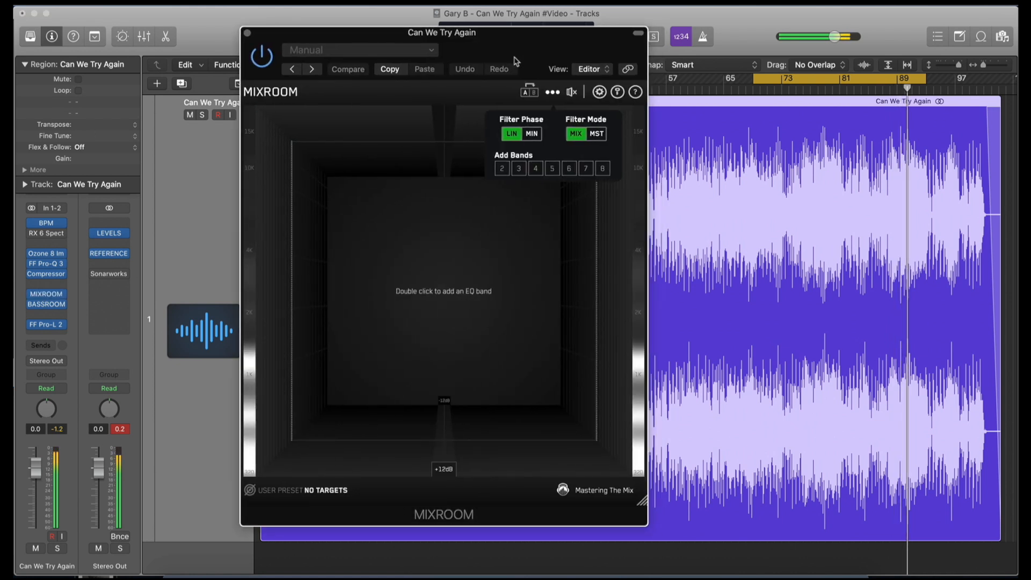
left_click(250, 490)
left_click_drag(134, 553, 396, 364)
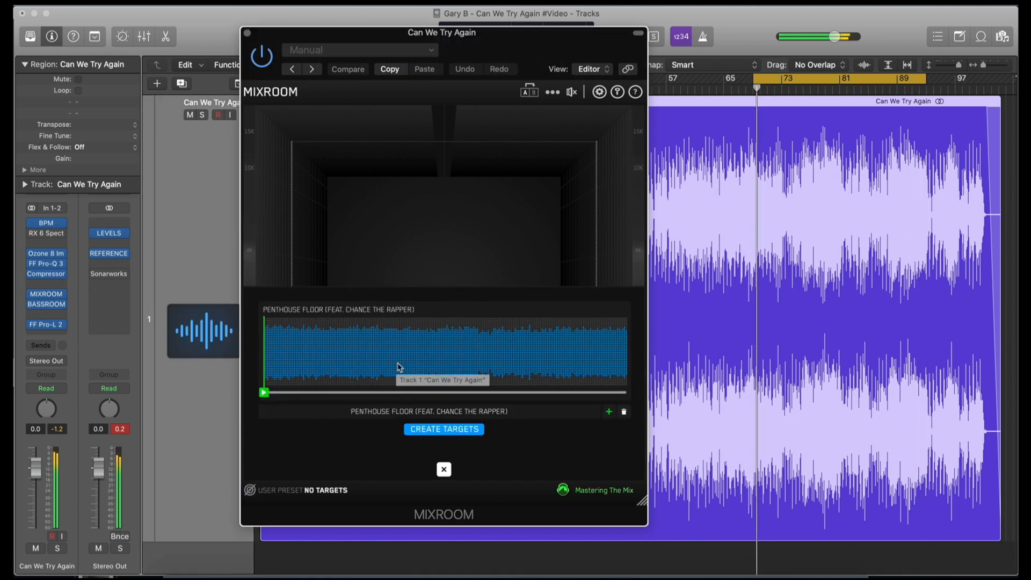
left_click_drag(440, 348, 479, 341)
left_click(444, 429)
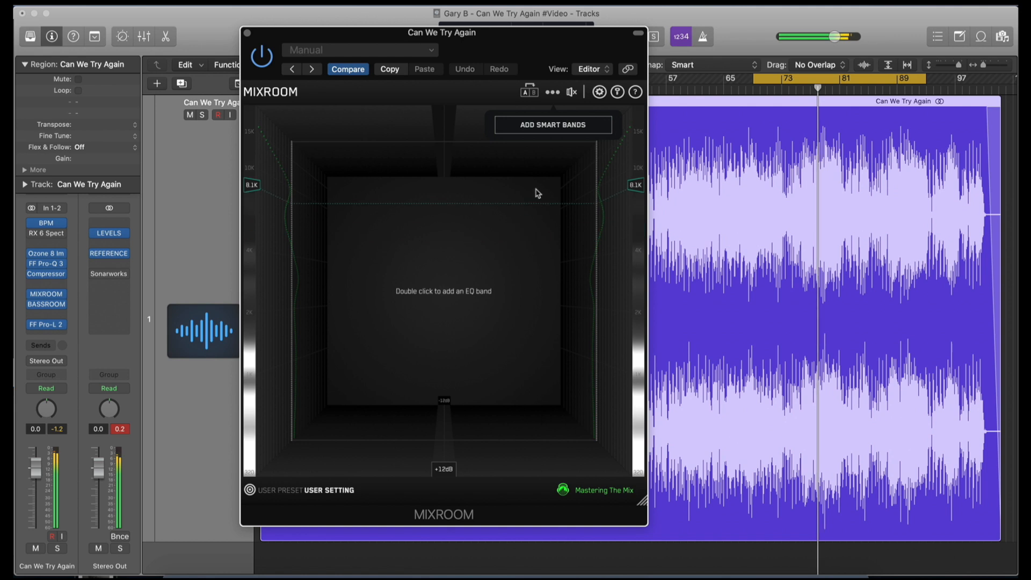
left_click(554, 129)
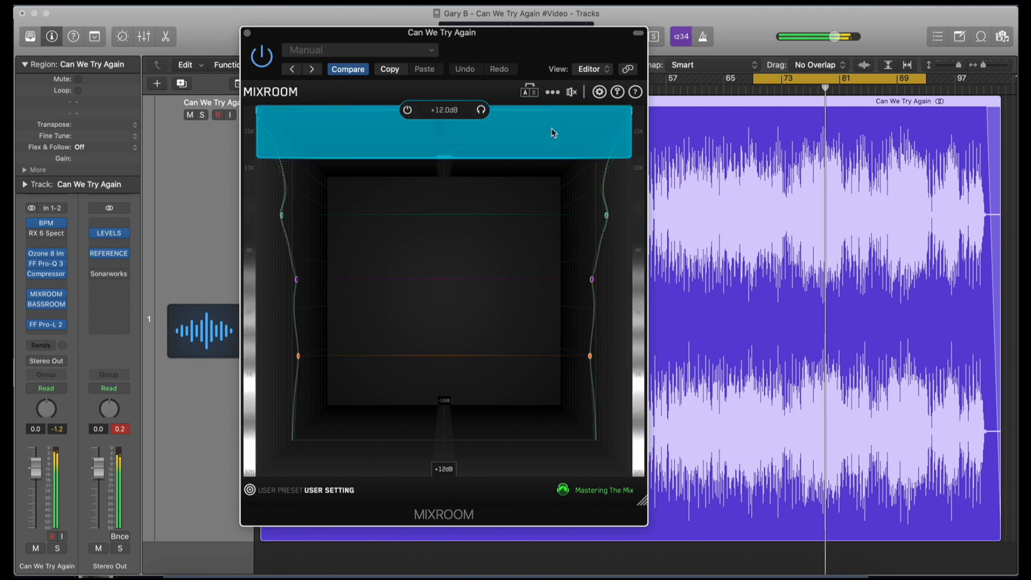
Step: Compare the track with MIXROOM's smart bands bypassed and active
mouse_move(573, 95)
left_click(572, 94)
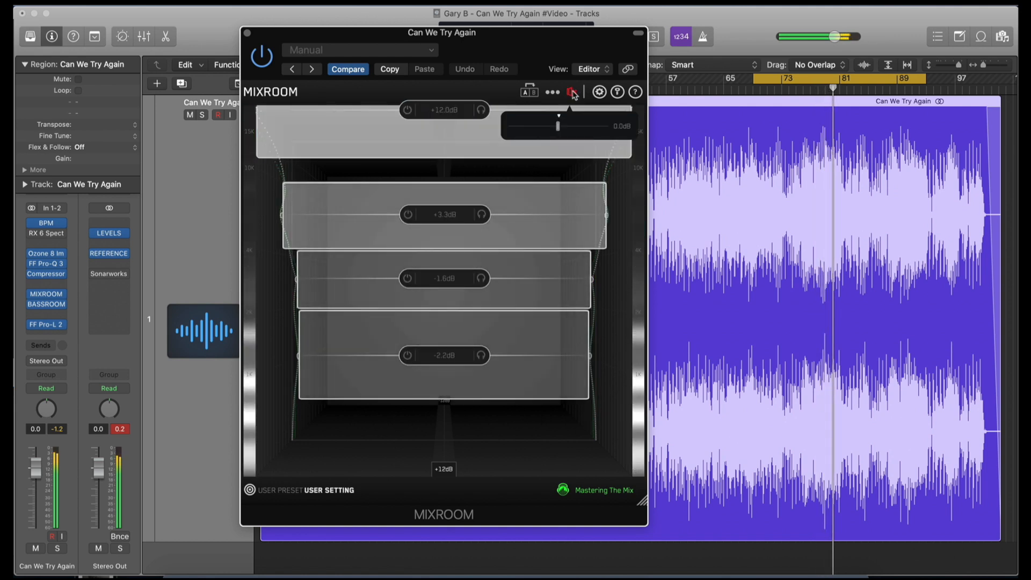
left_click(573, 93)
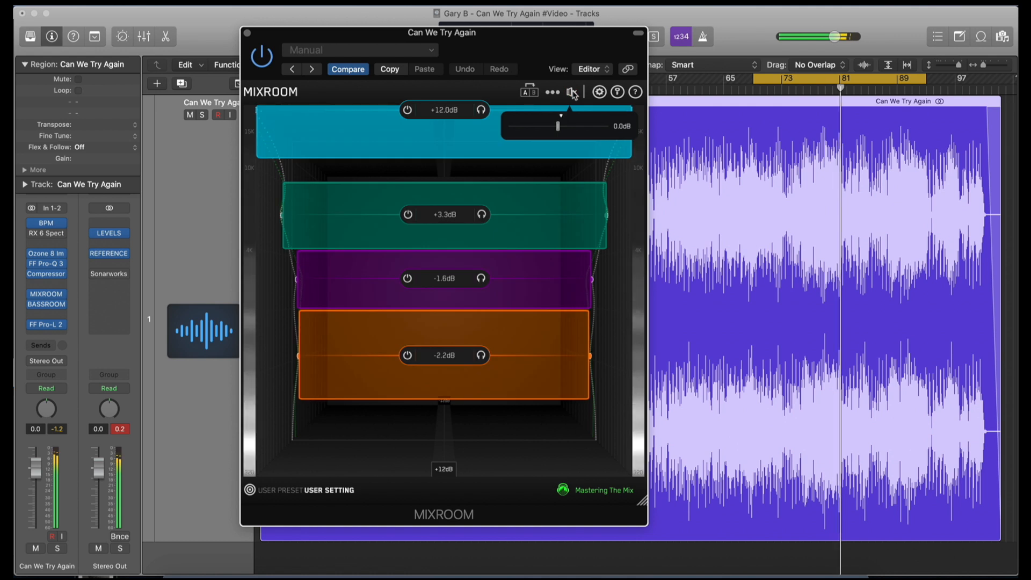
left_click(572, 94)
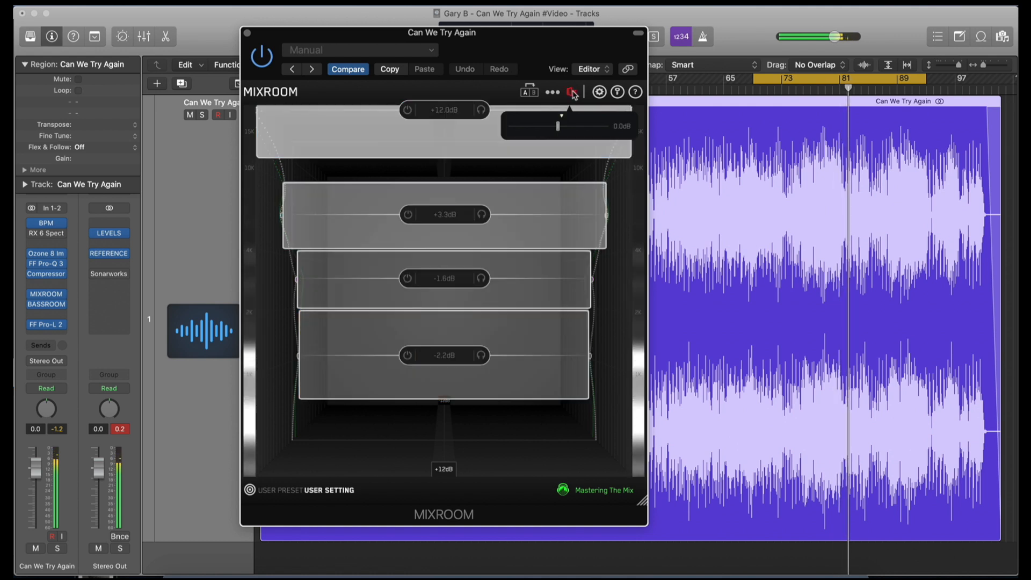
left_click(573, 93)
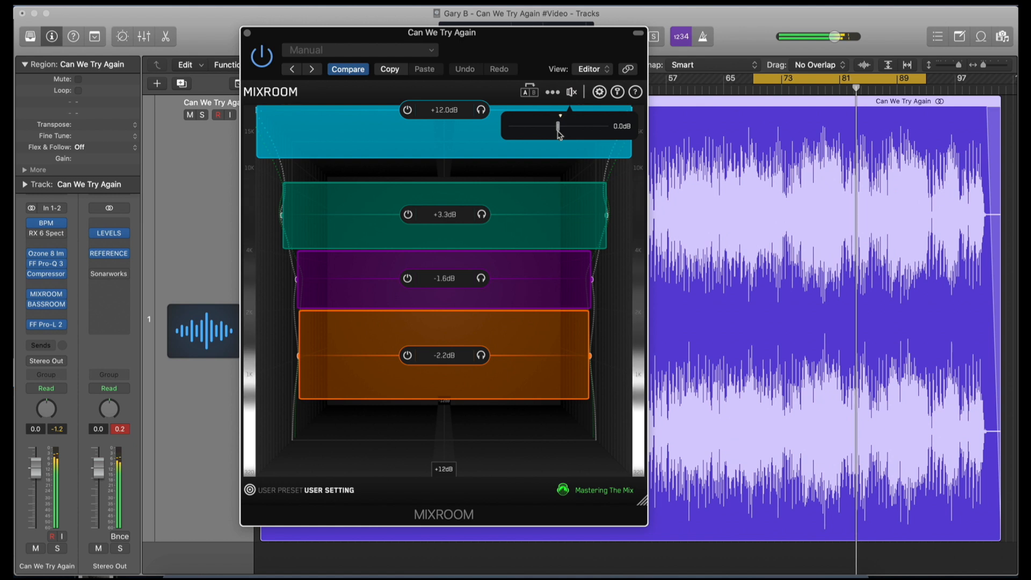
Step: Lower the frequency of MIXROOM's highest band and set its gain to +6.6 dB
left_click_drag(463, 134, 502, 133)
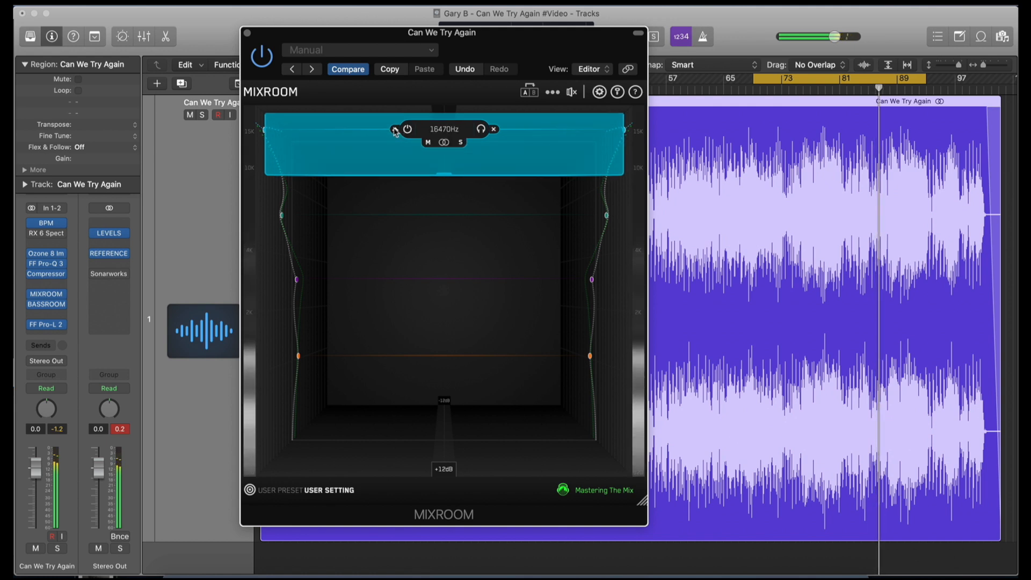
left_click_drag(359, 130, 359, 146)
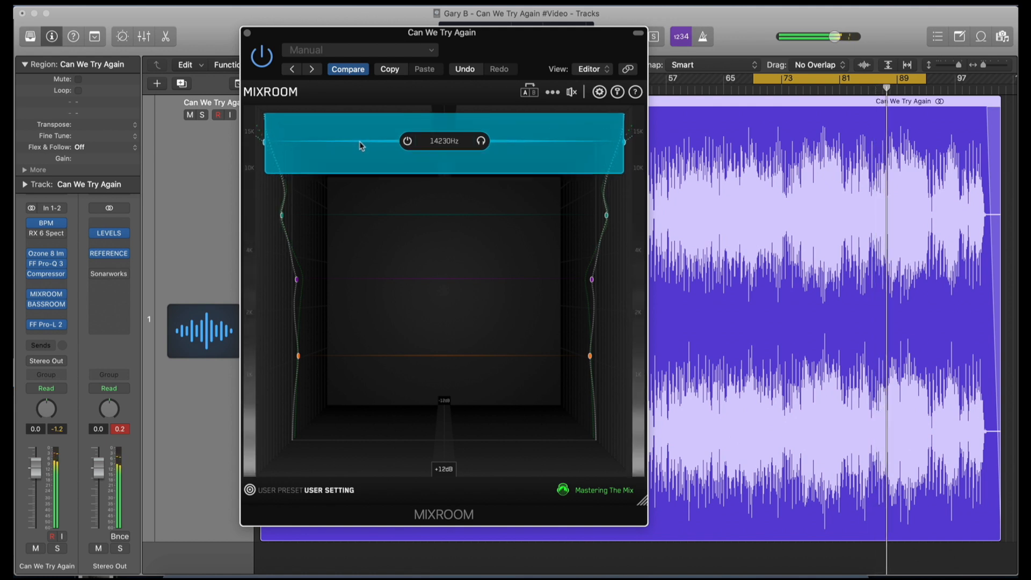
scroll(360, 145, "down", 5)
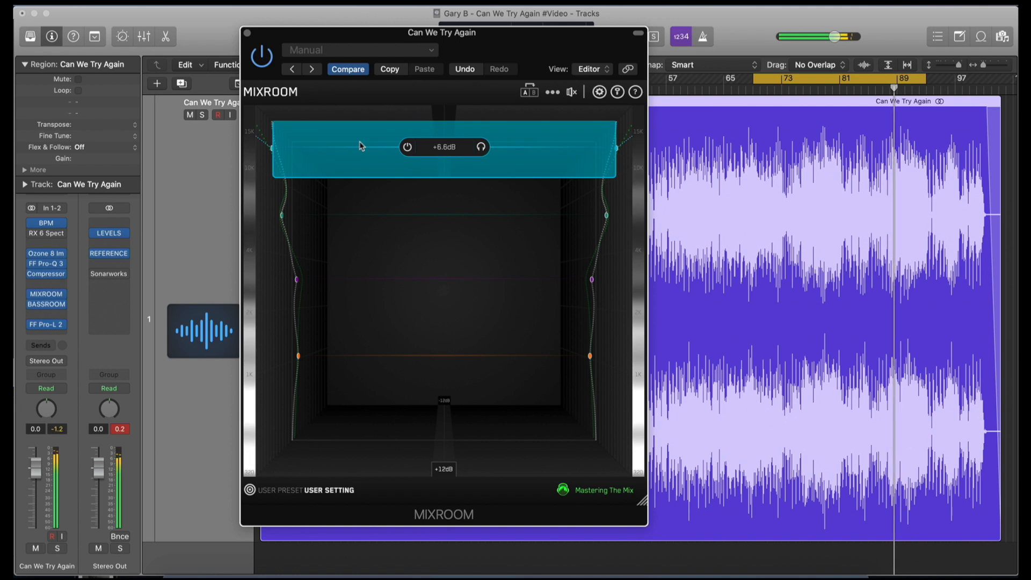
Step: Set MIXROOM's output gain to 0.7 dB and compare the loudness with the bypassed signal
left_click(572, 92)
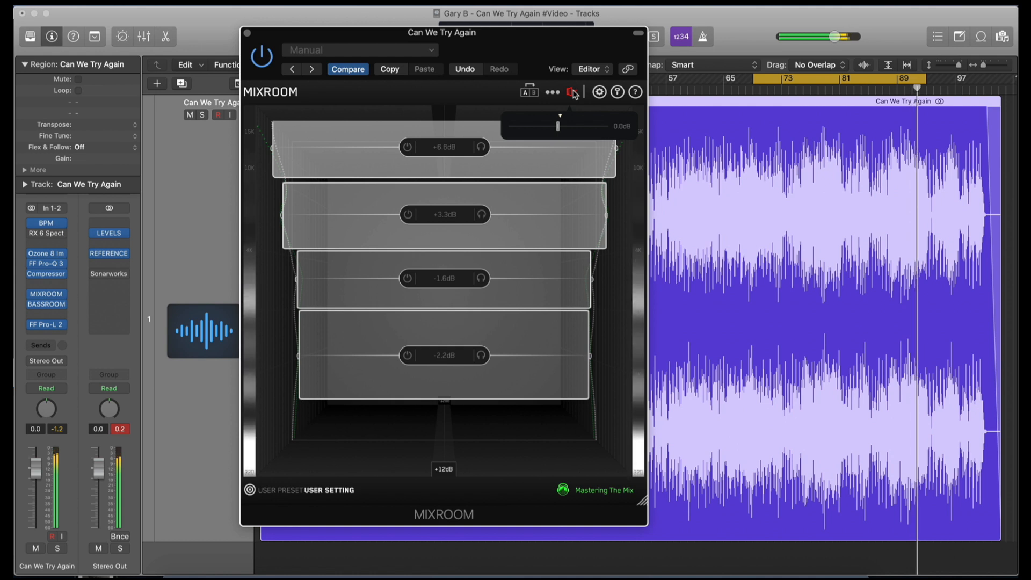
left_click(572, 93)
left_click_drag(560, 129, 561, 129)
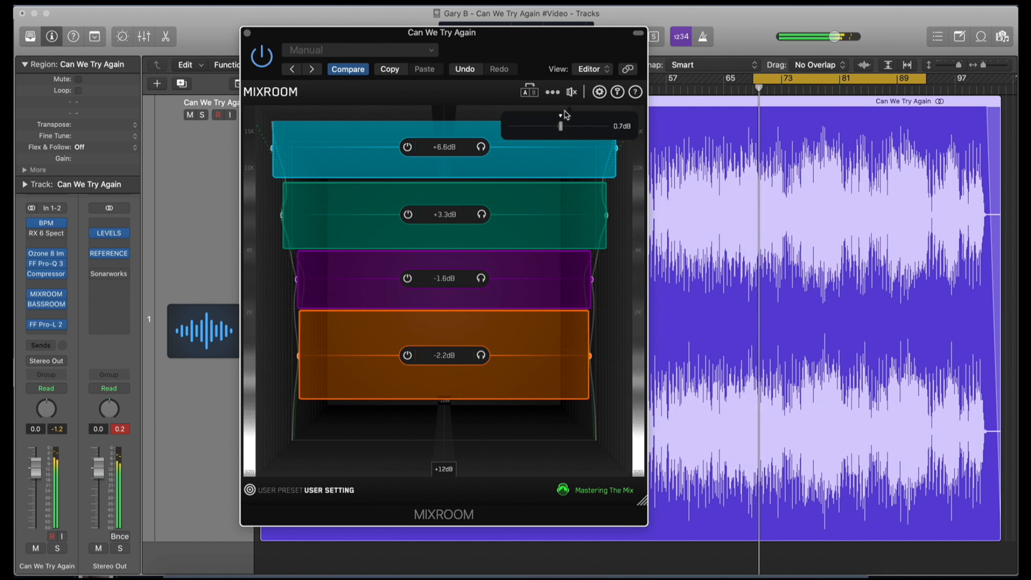
left_click(573, 93)
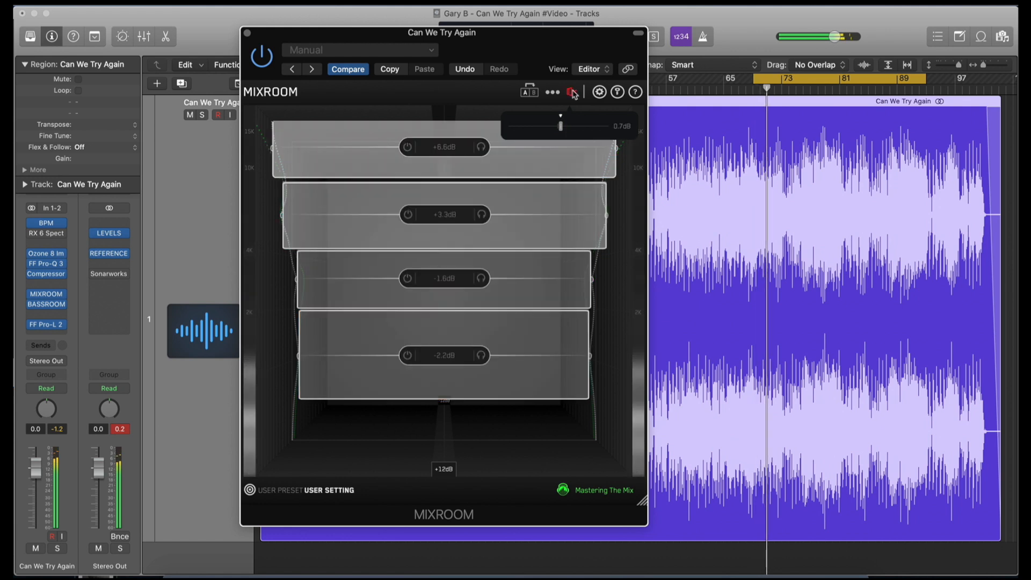
left_click(572, 93)
Step: Set the gain of MIXROOM's purple band between 2 and 4 kHz to -3.7 dB and compare with bypass
mouse_move(527, 288)
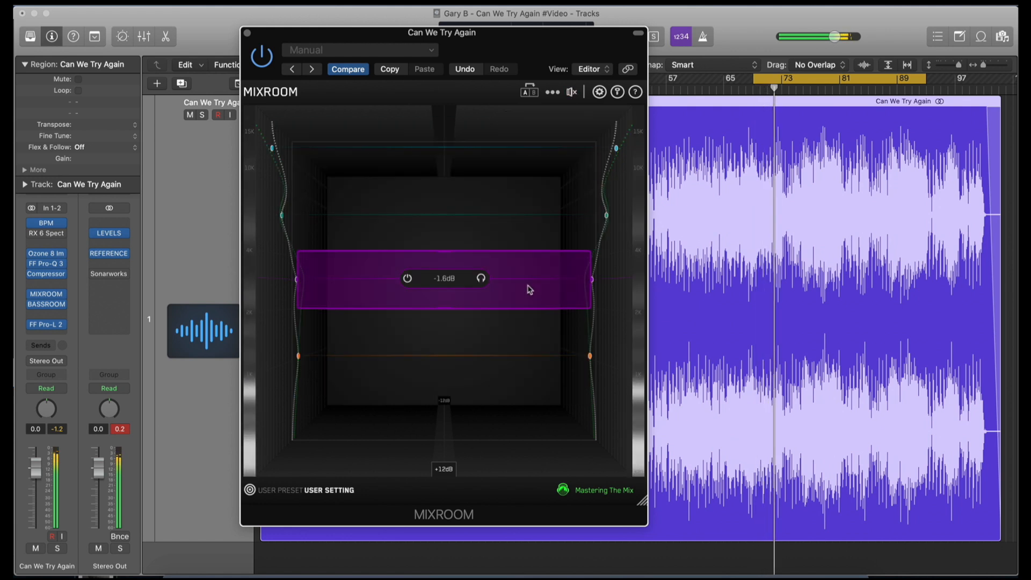
left_click_drag(528, 286, 526, 287)
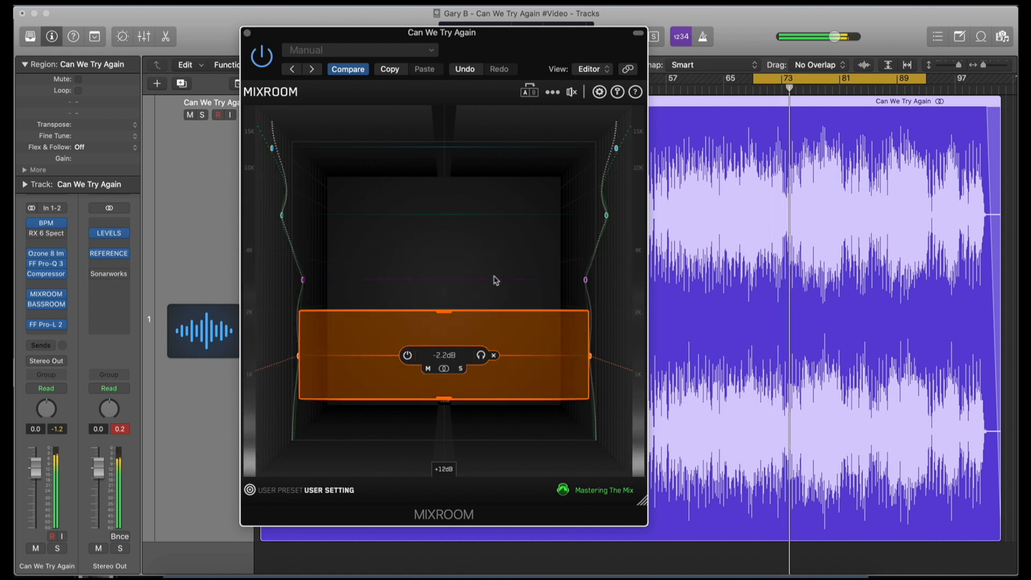
mouse_move(567, 135)
left_click(574, 93)
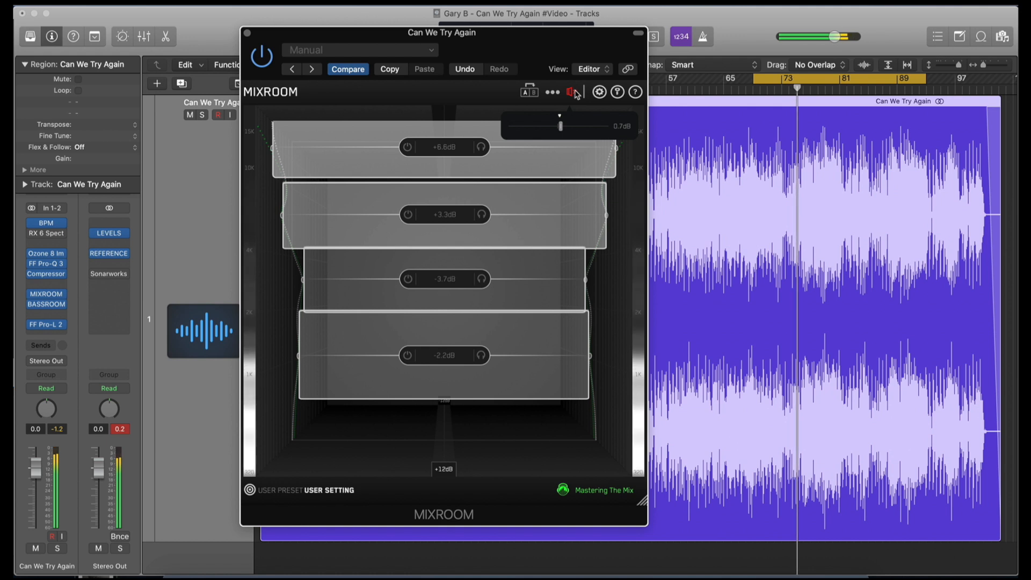
left_click(573, 94)
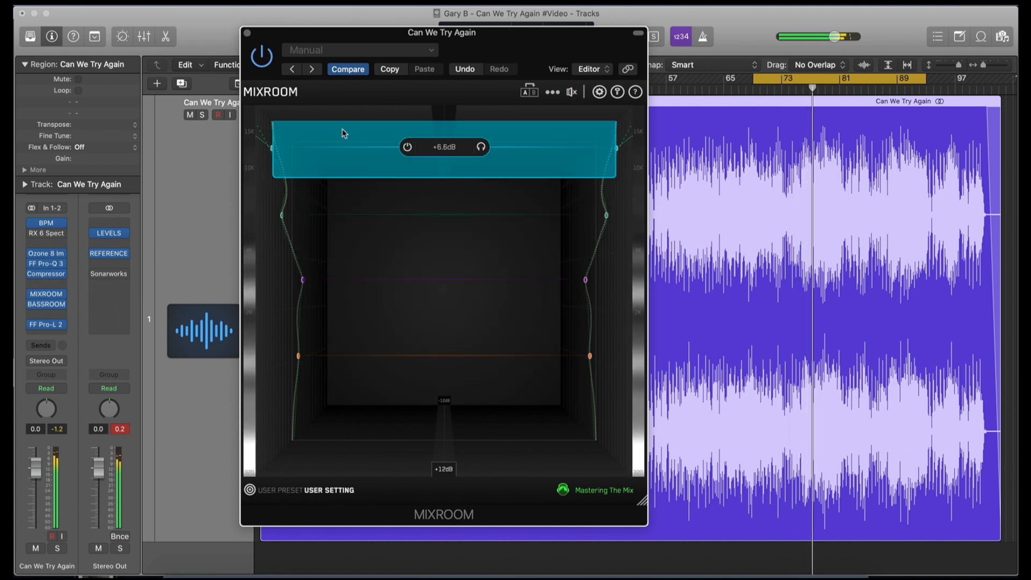
Step: In Pro-Q 3, deepen the 11 kHz band's dynamic range to just past -6 dB and restrict the band to Mid
left_click(53, 265)
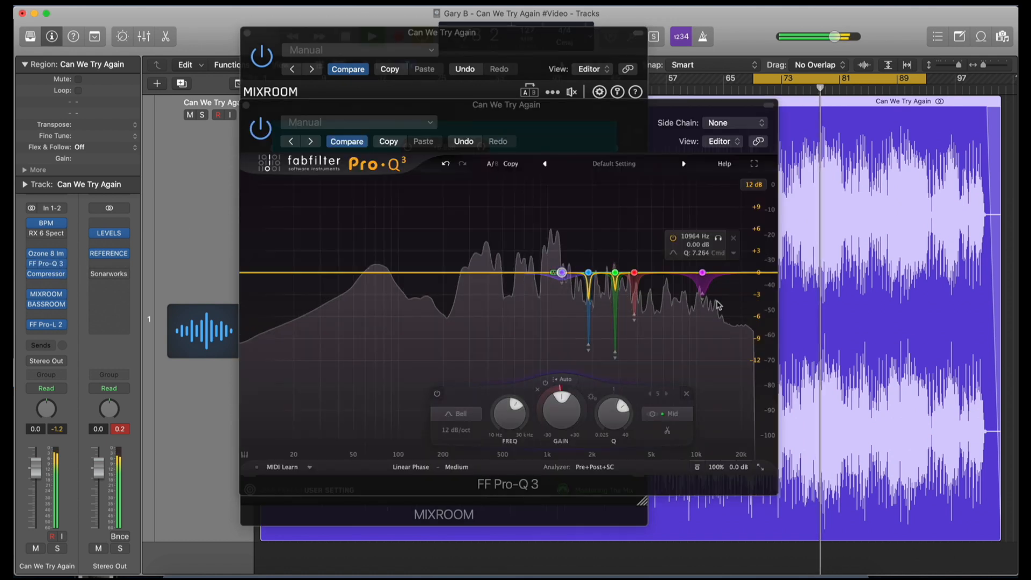
left_click_drag(703, 299, 704, 343)
scroll(703, 342, "down", 3)
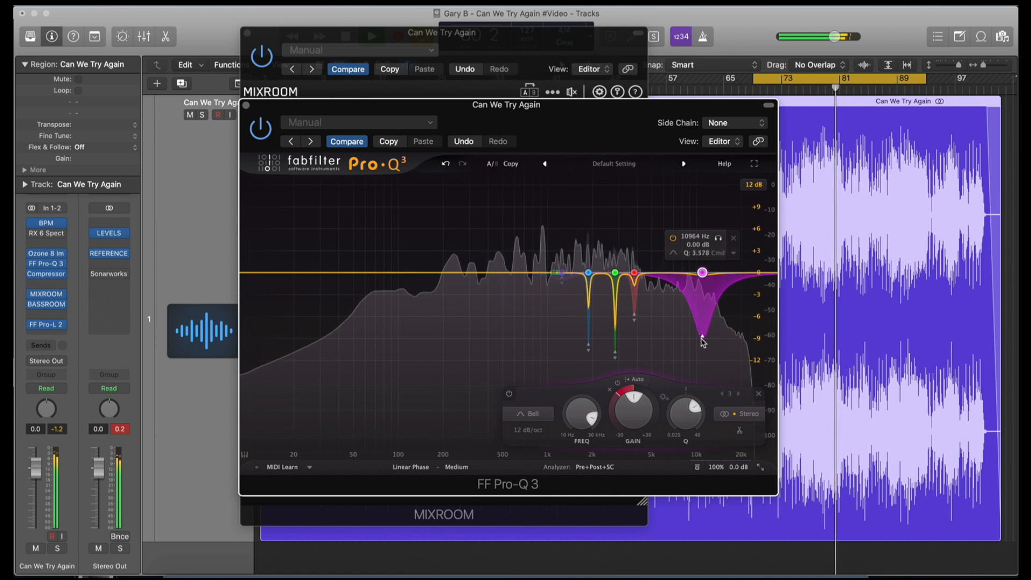
scroll(703, 342, "up", 3)
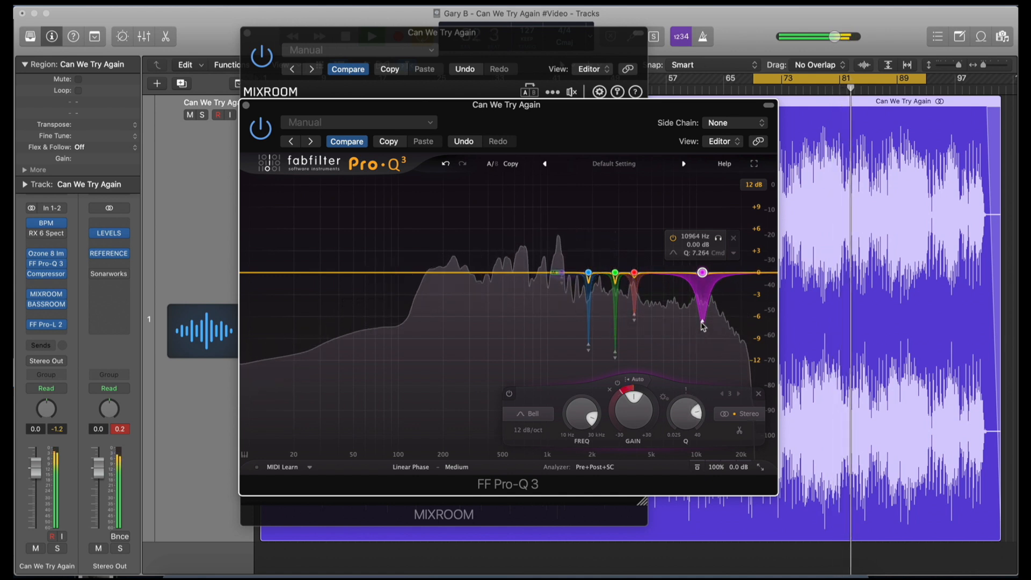
left_click(741, 413)
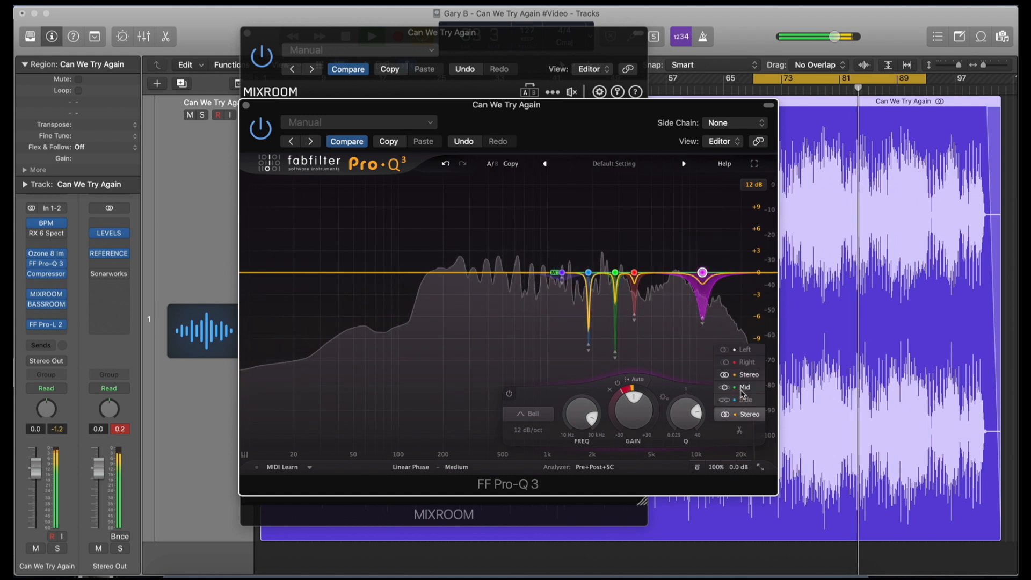
left_click(743, 388)
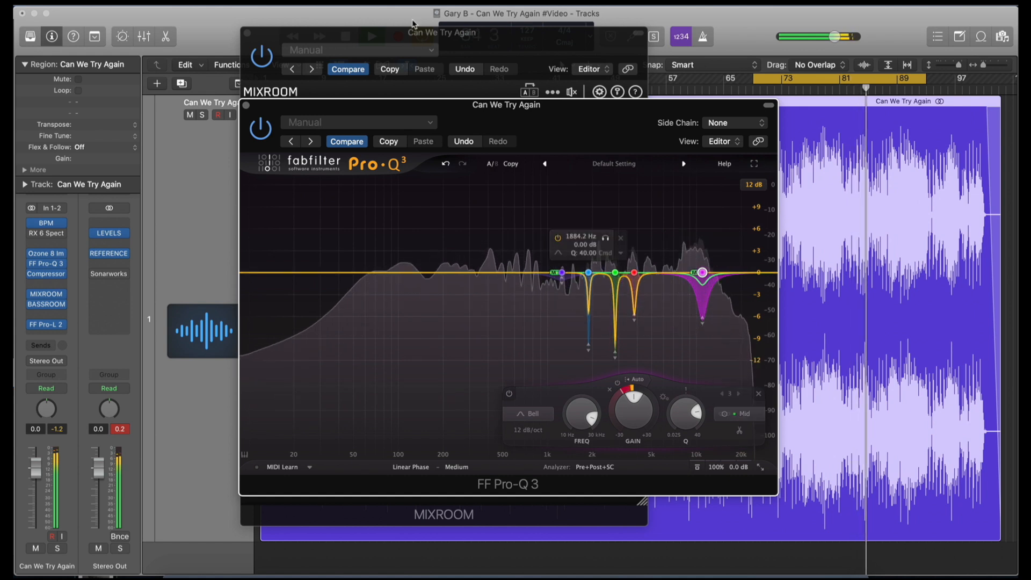
Step: Return to MIXROOM and compare its four bands bypassed and active with the deeper 11 kHz dynamic cut in place
left_click(386, 38)
left_click(572, 96)
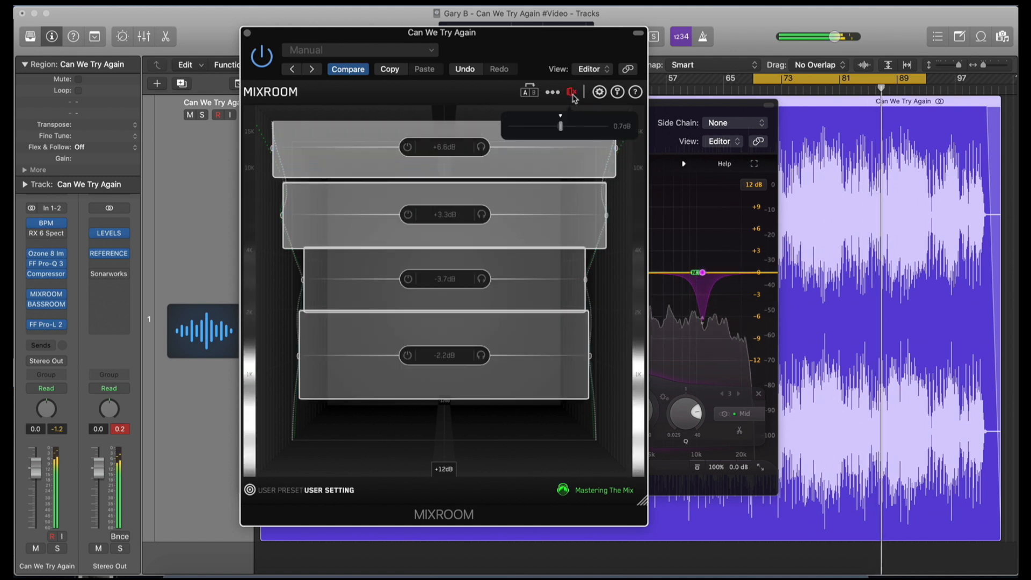
left_click(573, 95)
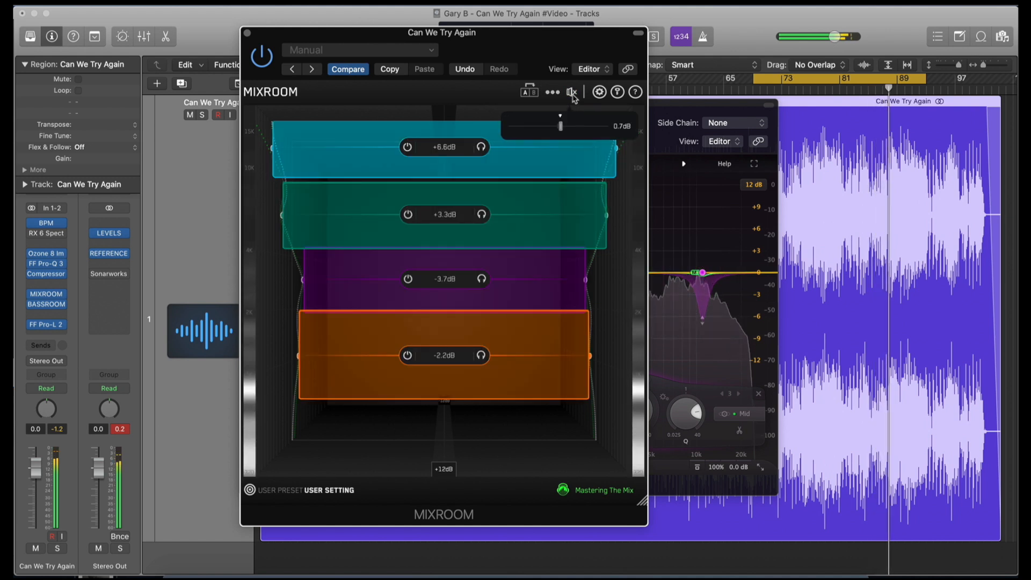
Step: Compare MIXROOM with bypass, audition its top two bands in solo, and set their gains to 6.8 dB and 4.9 dB
left_click(573, 96)
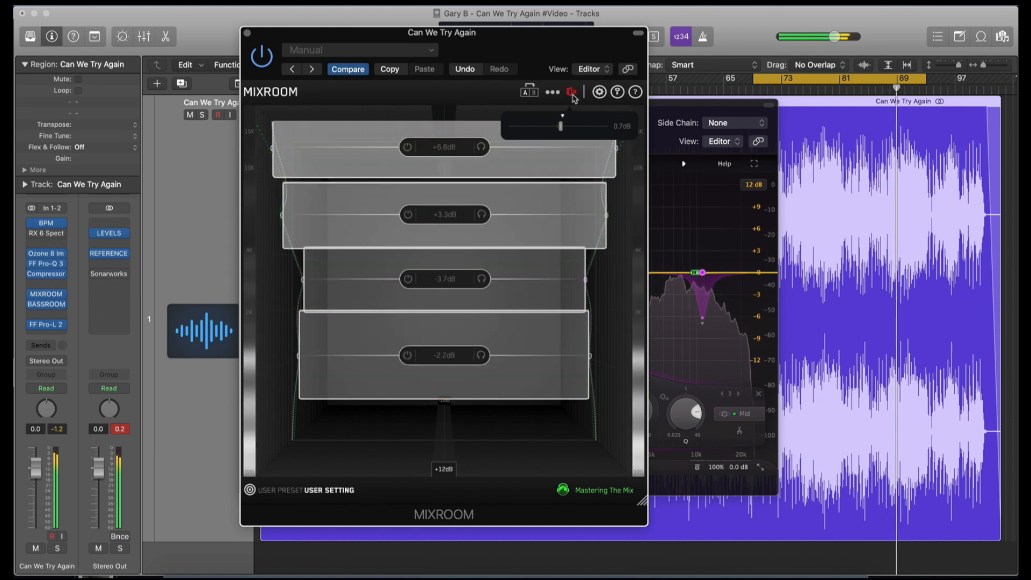
left_click(572, 96)
left_click(482, 149)
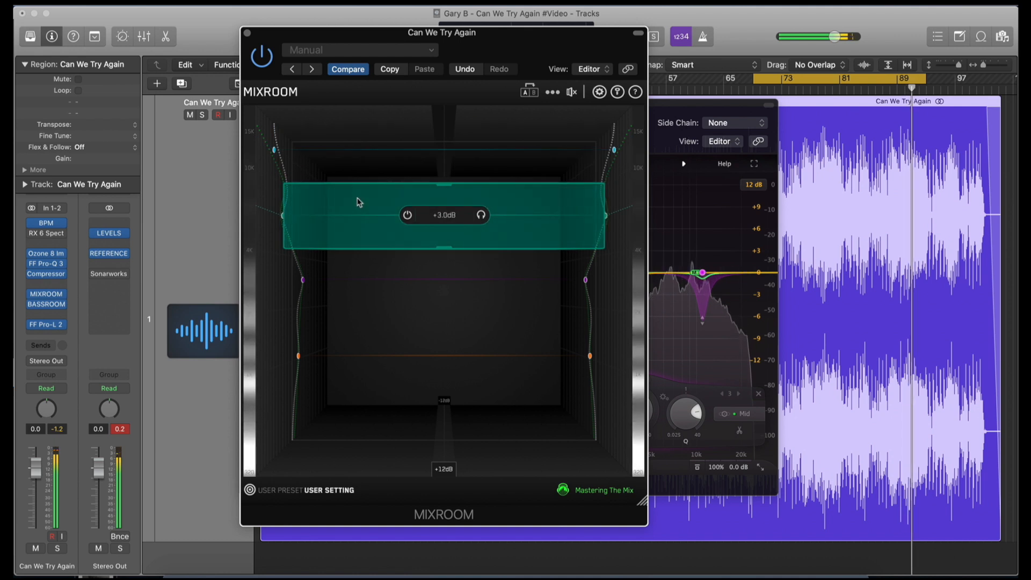
left_click_drag(444, 187, 445, 180)
left_click(481, 216)
mouse_move(513, 217)
left_mouse_down()
mouse_move(514, 258)
mouse_move(507, 218)
left_mouse_up()
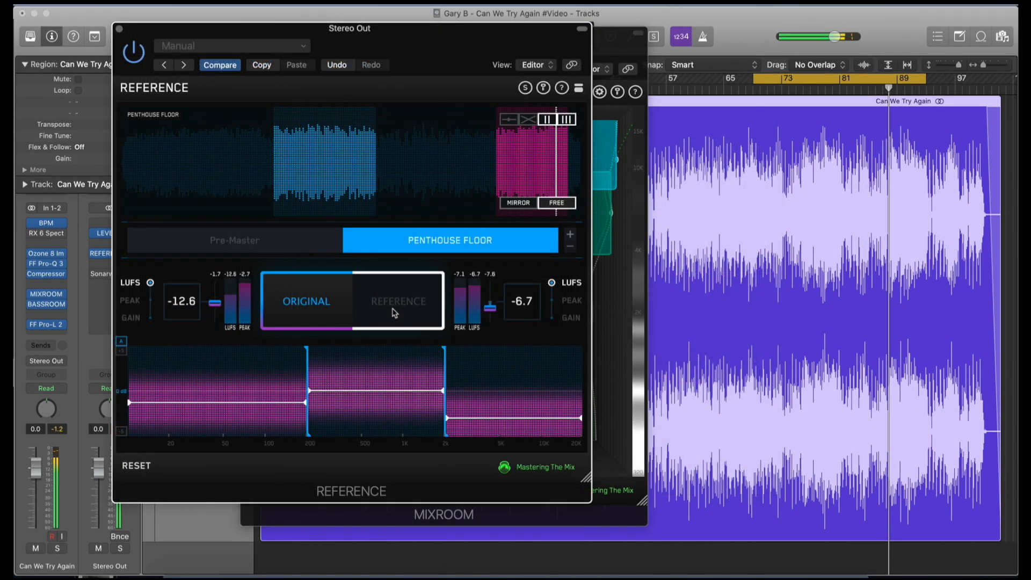
Step: In REFERENCE, compare the master back and forth with the PENTHOUSE FLOOR reference track
left_click(391, 310)
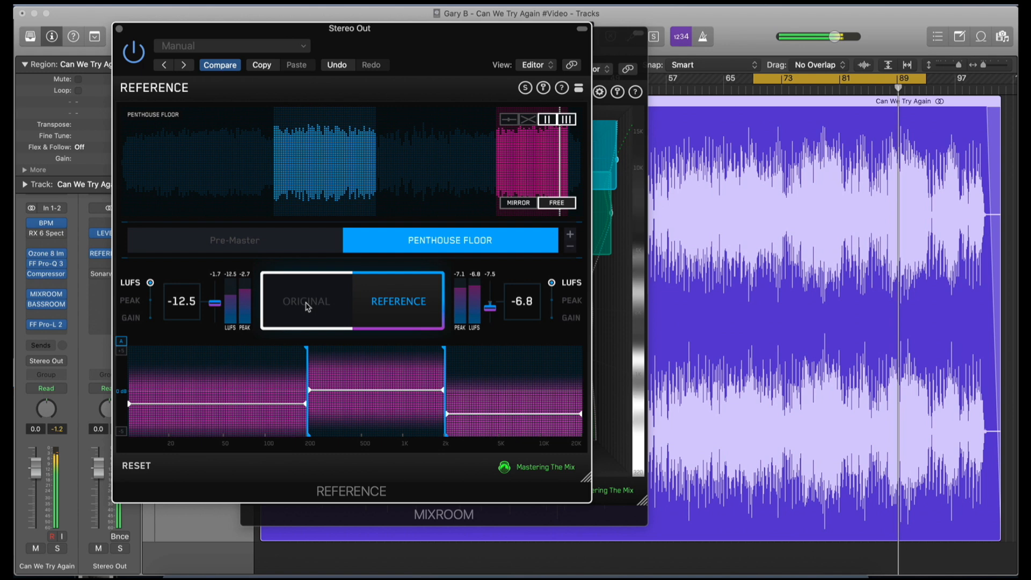
left_click(308, 307)
left_click(378, 307)
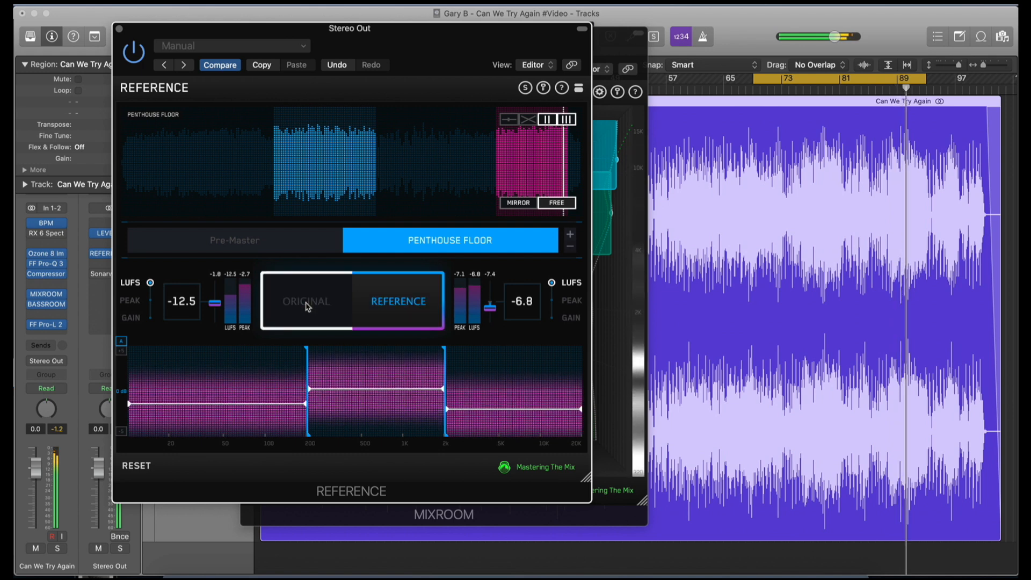
left_click(380, 301)
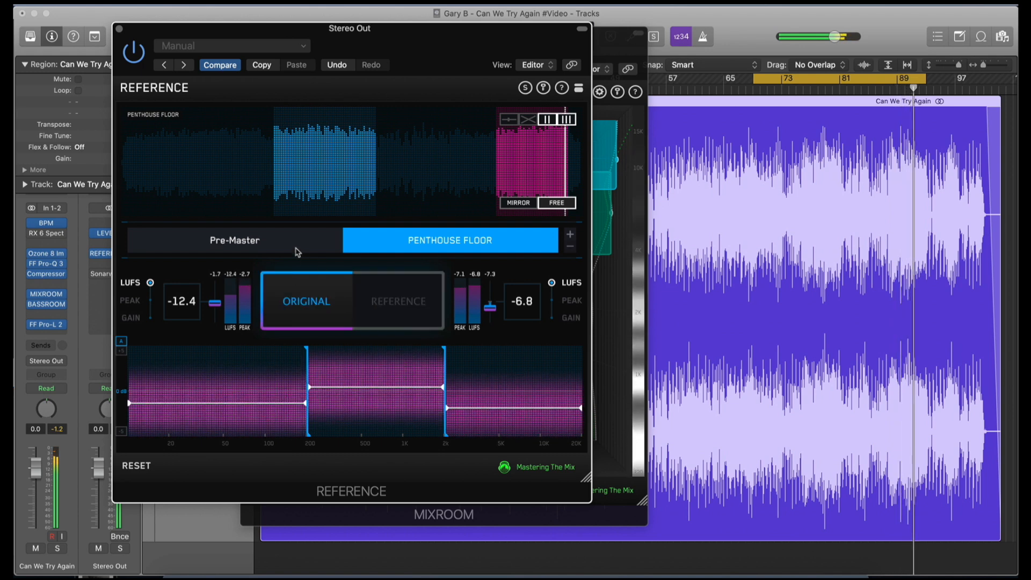
Step: Switch the reference to Pre-Master and compare it repeatedly with the processed master
left_click(292, 242)
left_click(397, 306)
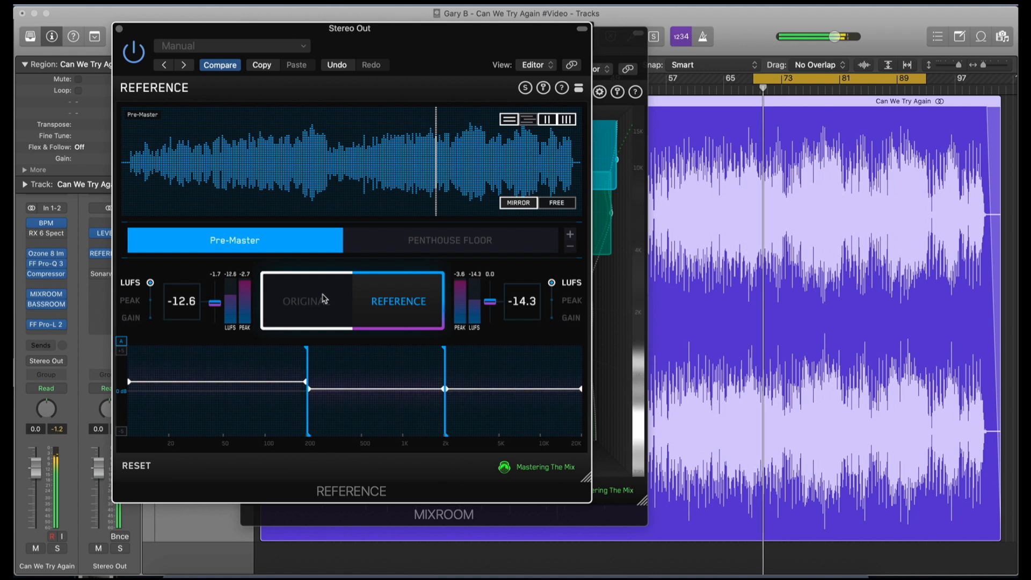
left_click(324, 299)
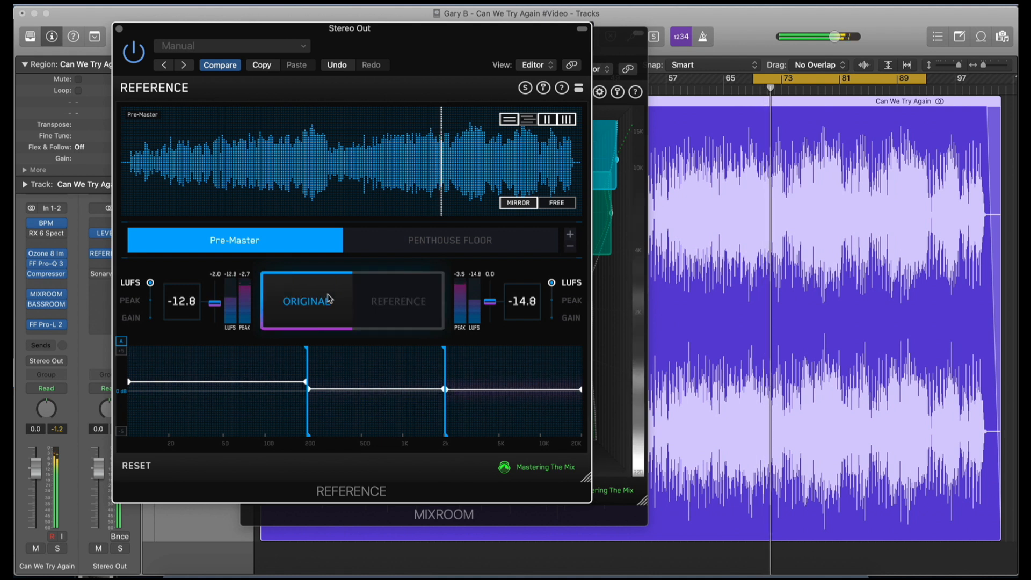
left_click(382, 296)
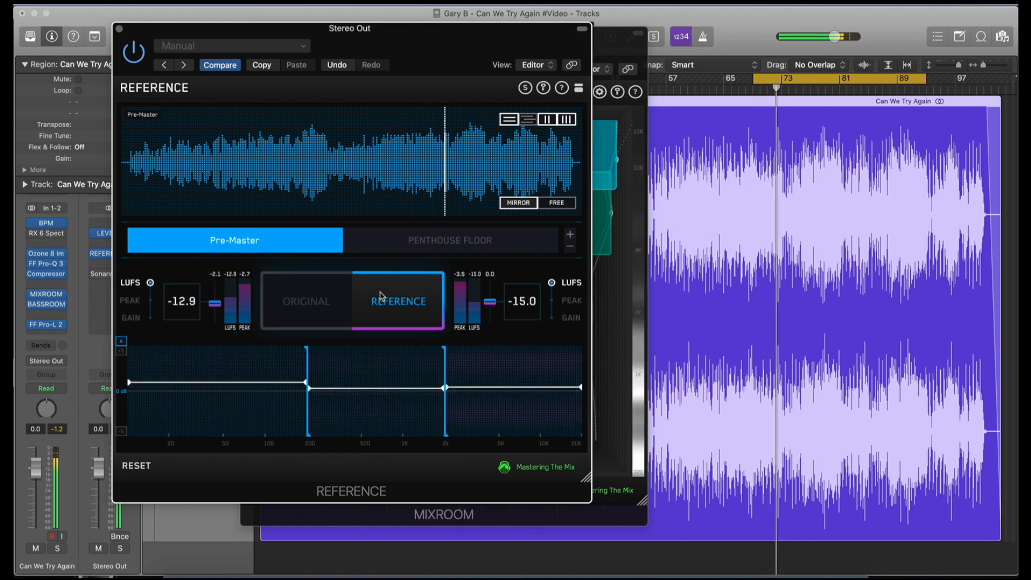
left_click(336, 296)
Step: In Pro-Q 3, grab the 8 kHz peak as a band with 0 dB gain and give it about -6 dB of dynamic range
left_click(46, 265)
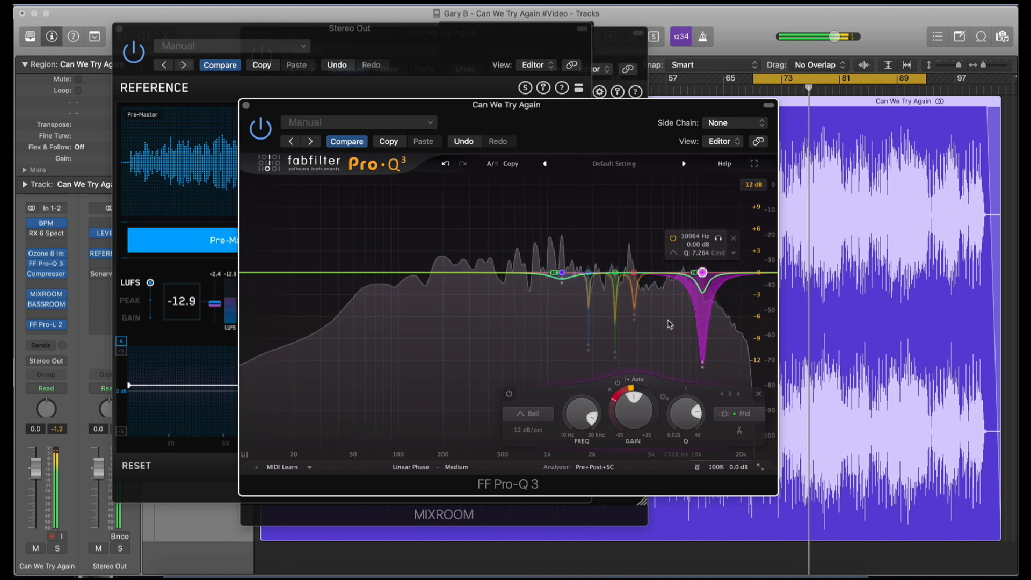
mouse_move(461, 356)
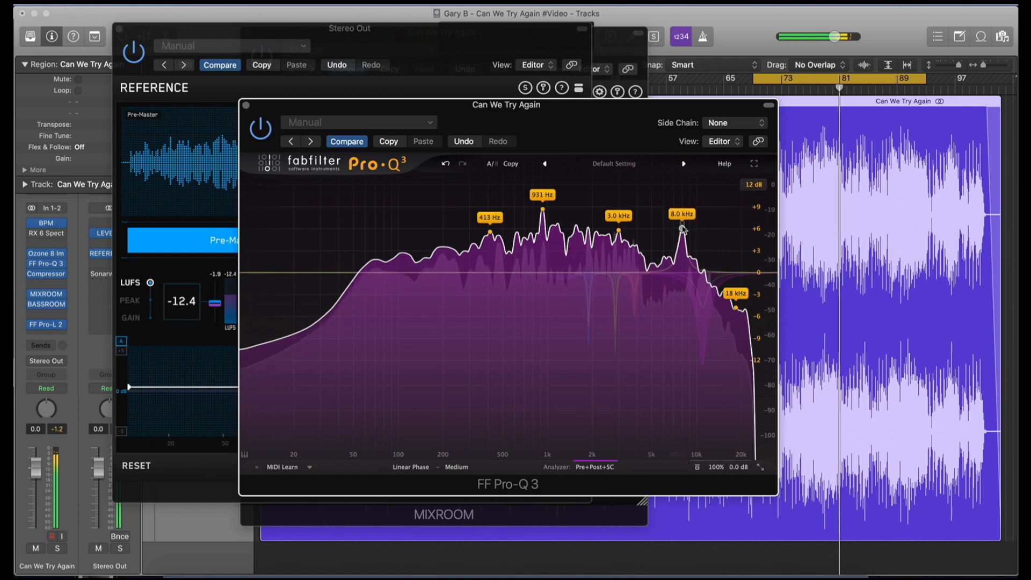
left_click_drag(683, 251, 682, 198)
double_click(640, 410)
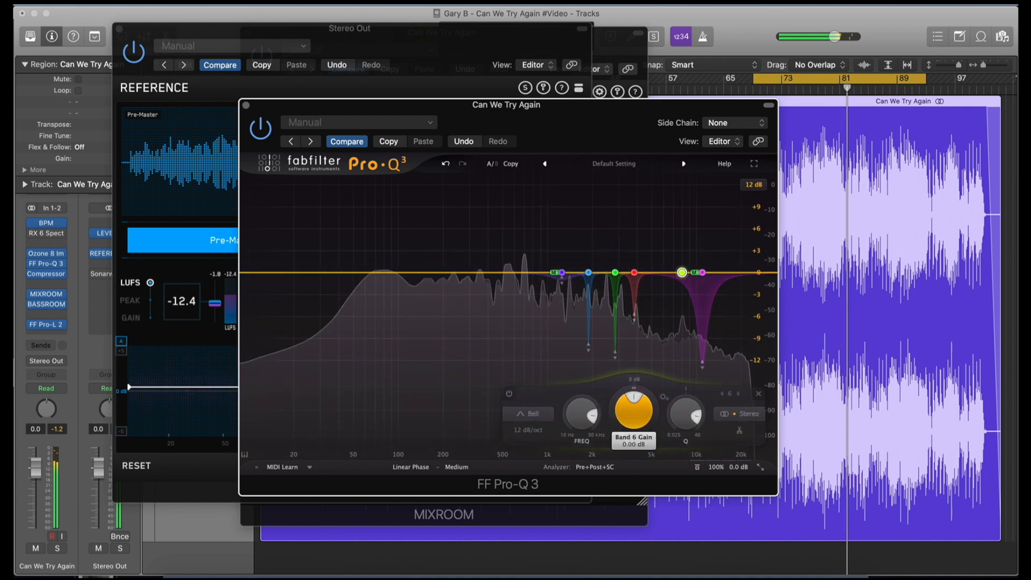
left_click_drag(643, 396, 643, 392)
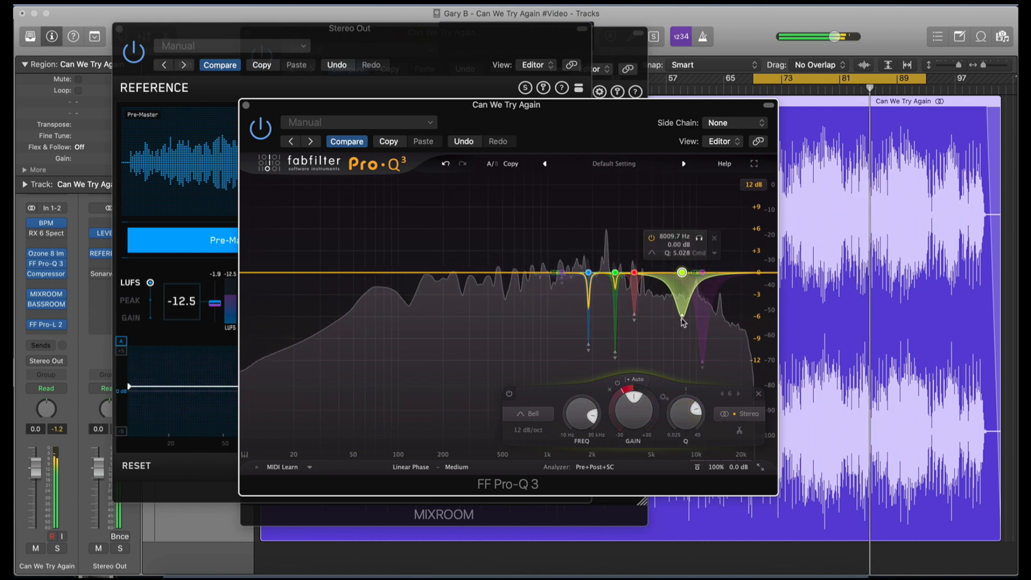
Step: Balance the dynamic cuts at 8 kHz and 11 kHz, settling their ranges at about -6 dB and -12 dB
left_click(703, 364)
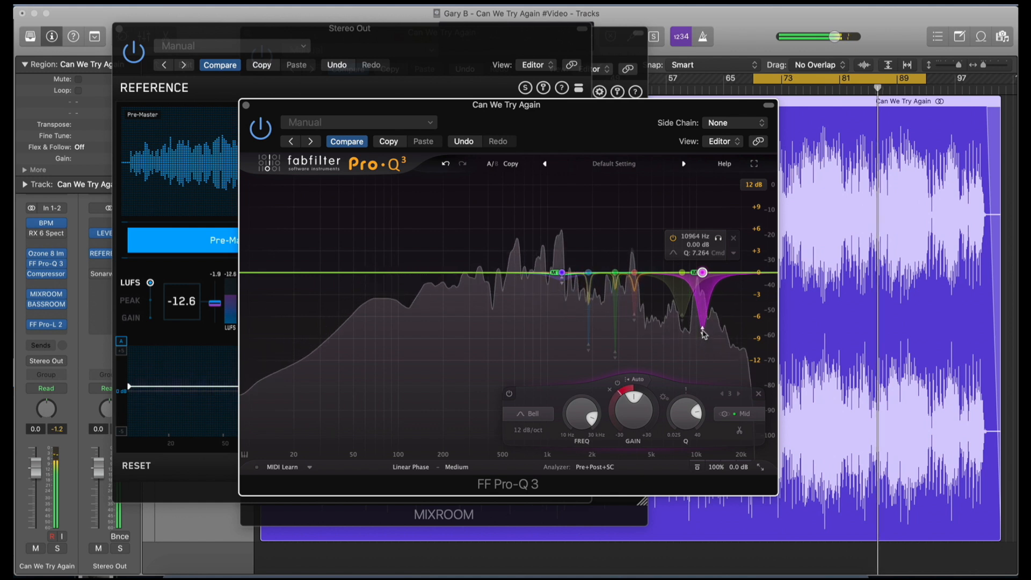
left_click(682, 319)
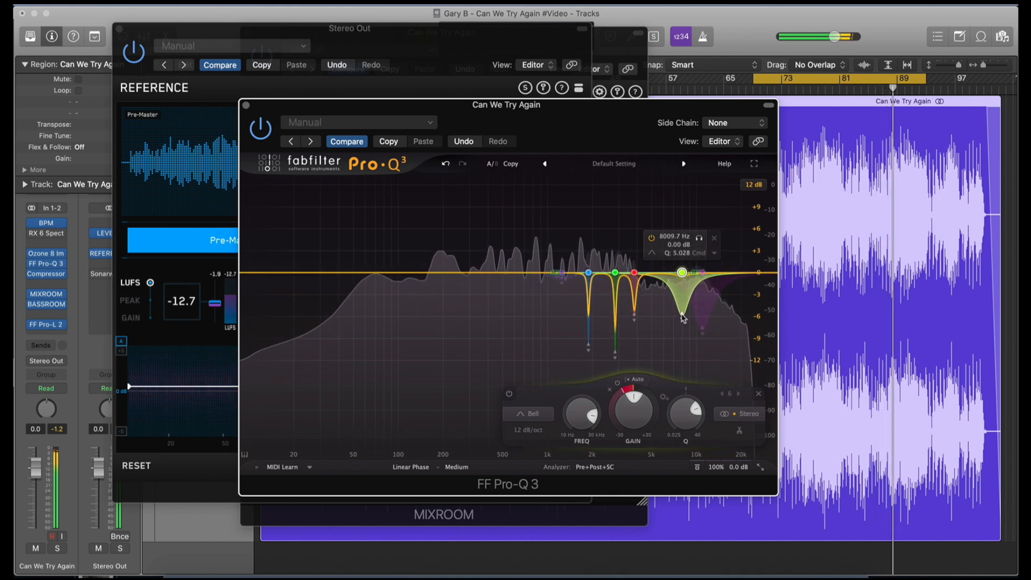
left_click(703, 330)
scroll(703, 350, "up", 3)
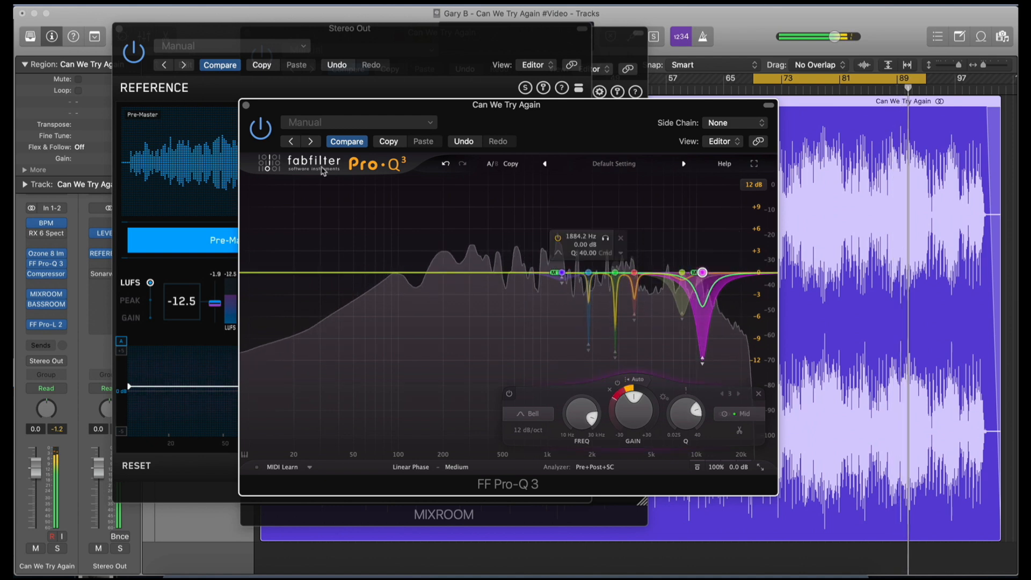
Step: Return to REFERENCE and compare the master with the Pre-Master with the 8 kHz dynamic cut in place
left_click(350, 27)
left_click(388, 294)
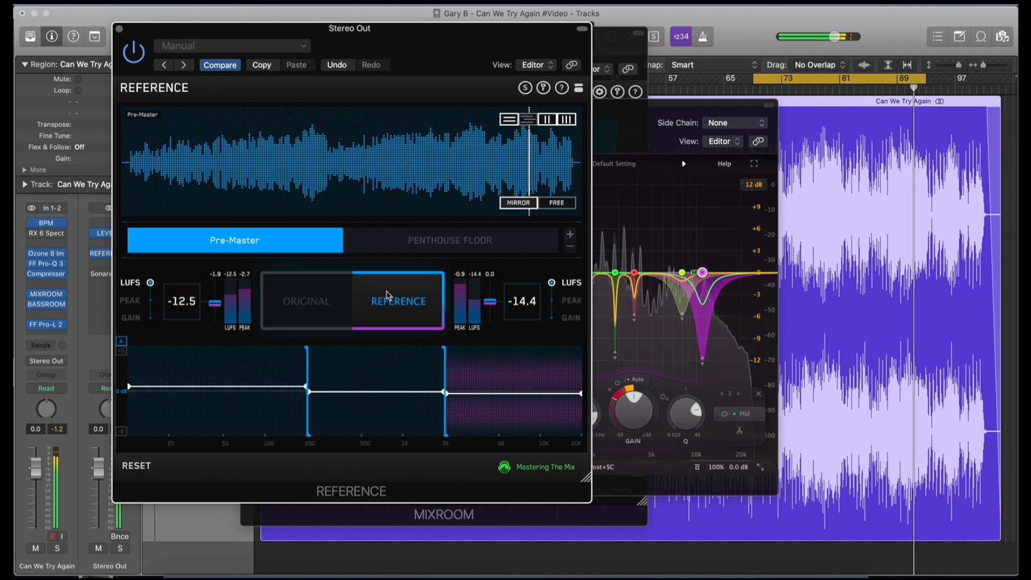
left_click(324, 299)
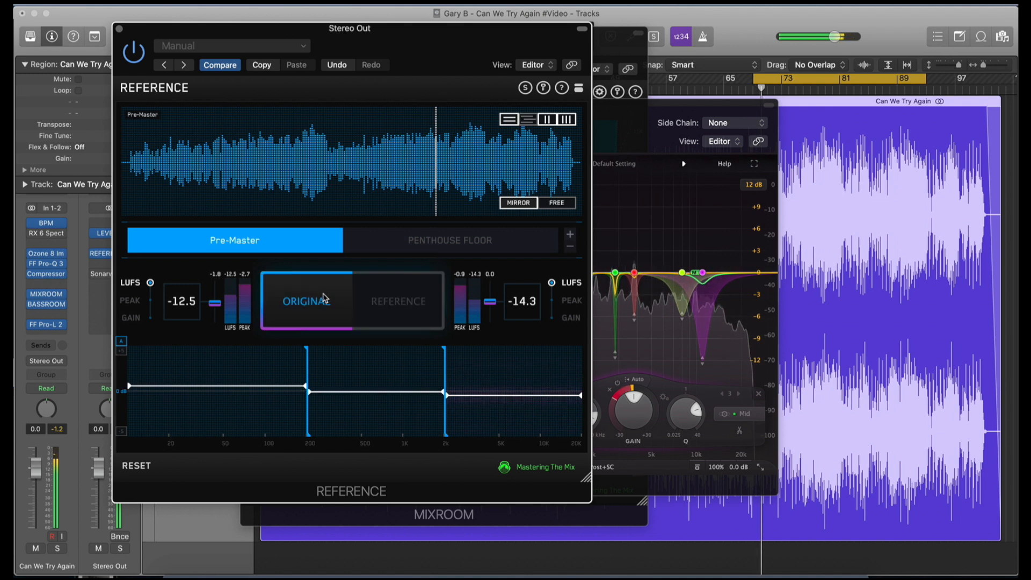
left_click(369, 294)
left_click(330, 294)
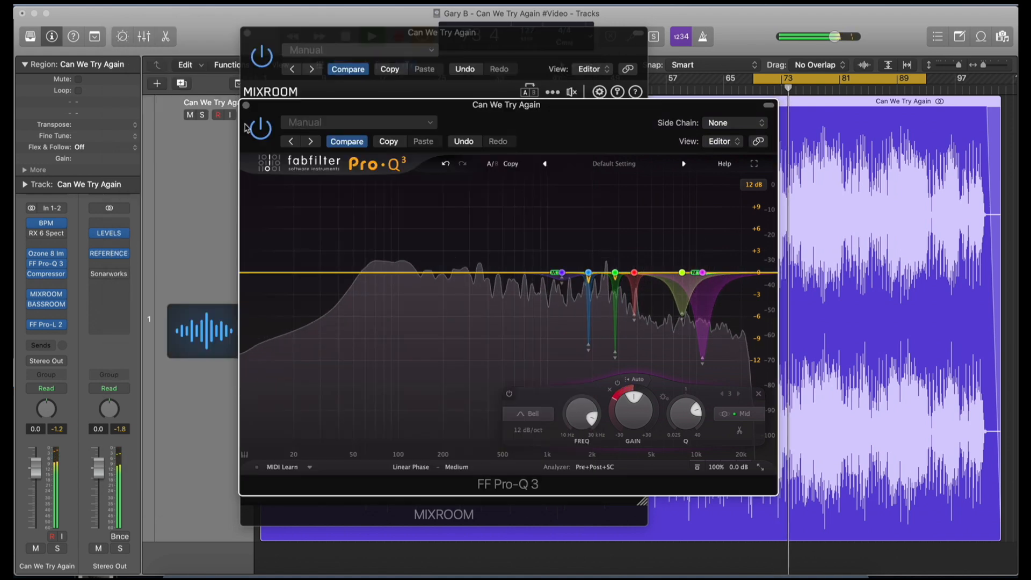
Step: Compare MIXROOM's updated band settings bypassed and active, and close the plugin window
left_click(467, 51)
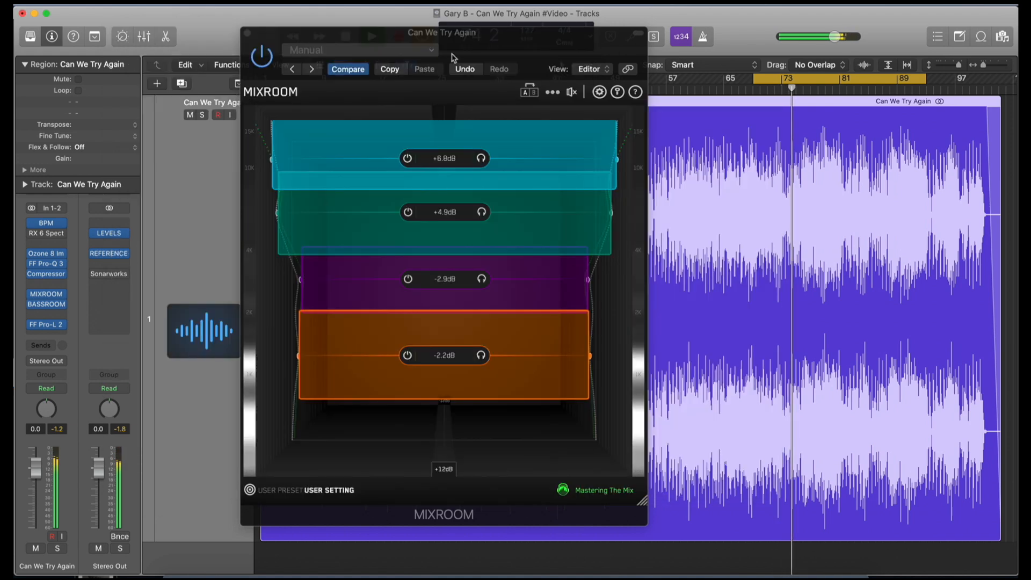
left_click(573, 92)
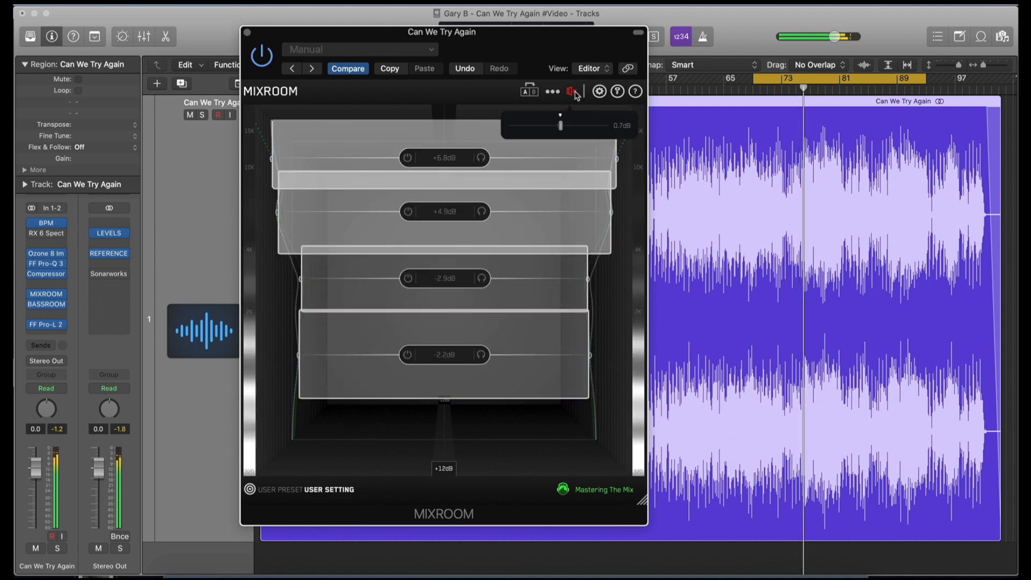
left_click(573, 92)
left_click(552, 92)
left_click(247, 32)
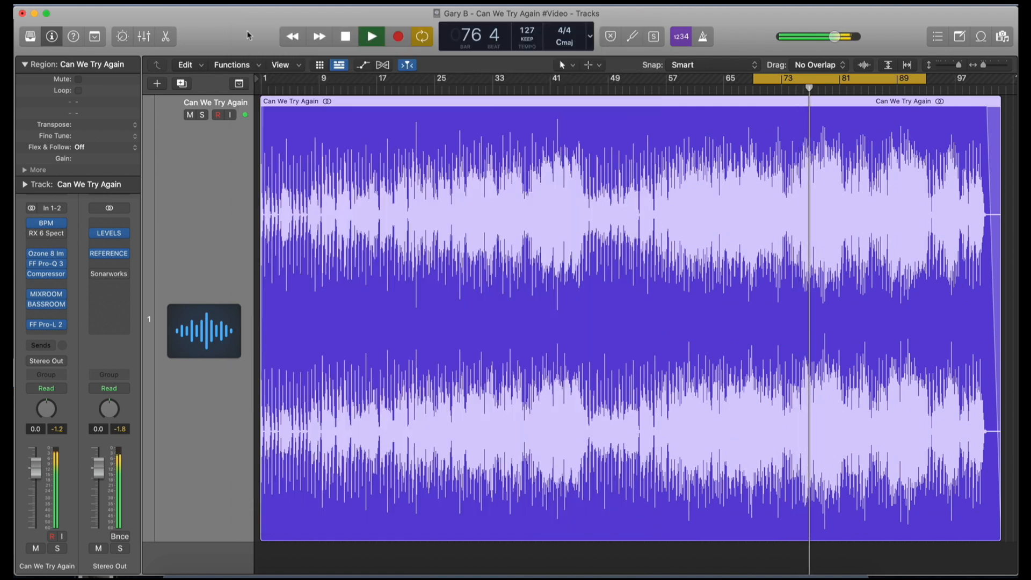
Step: In BASSROOM, load the Penthouse Floor track as reference, select its loud section near the end, and create bass targets from it
left_click(49, 305)
left_click_drag(484, 166, 351, 65)
left_click(202, 538)
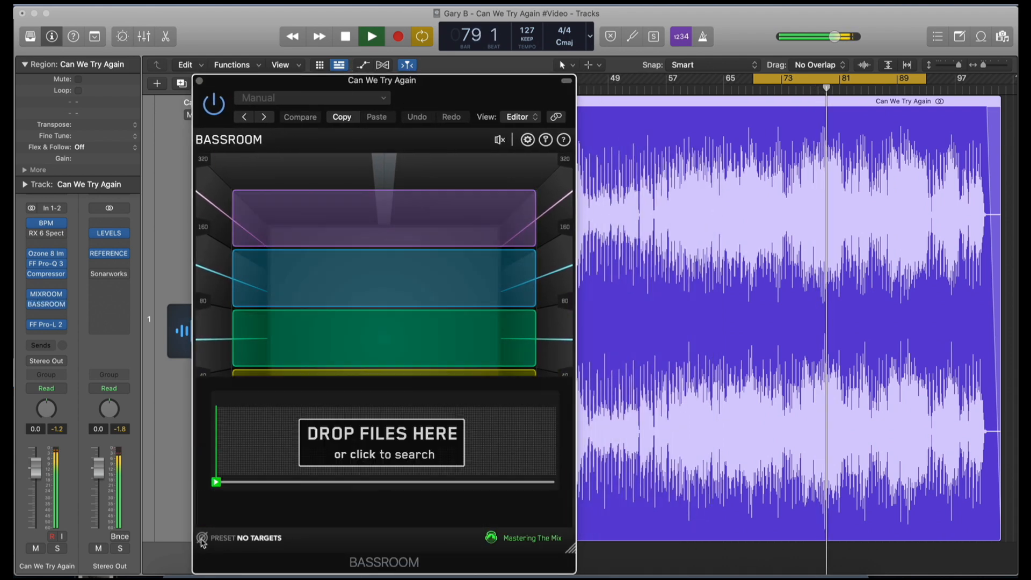
left_click_drag(299, 416, 325, 418)
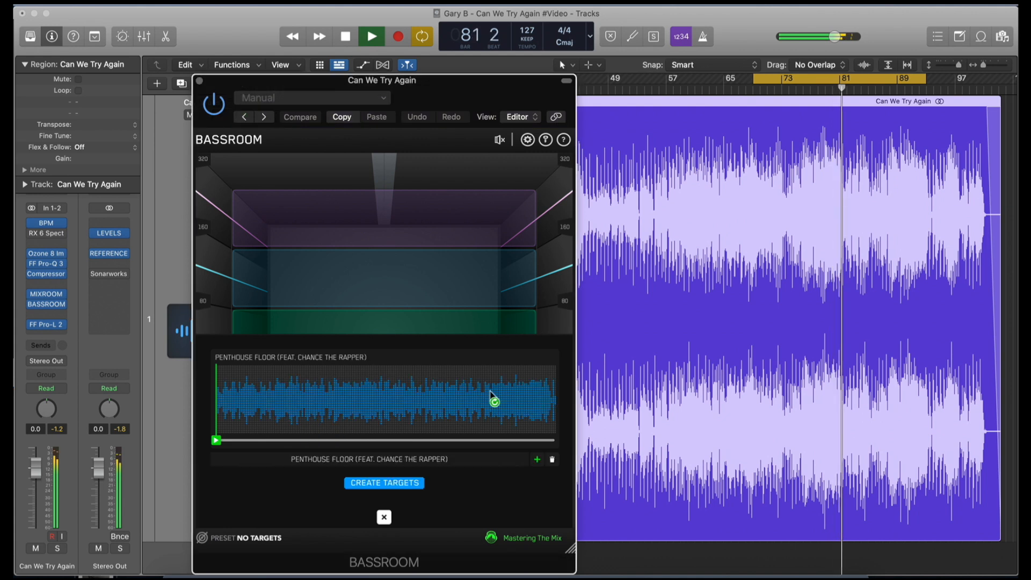
left_click_drag(484, 389, 544, 394)
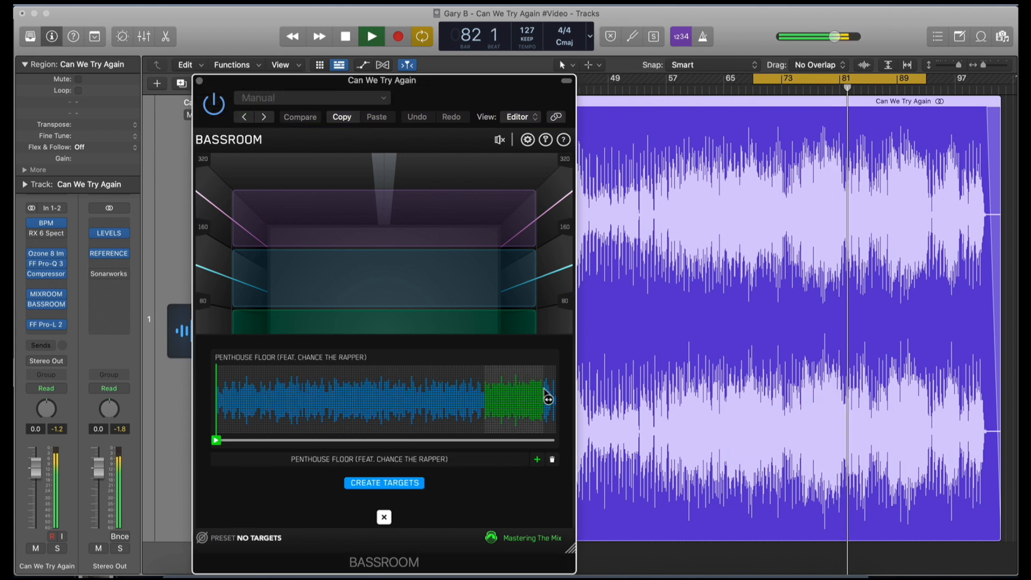
left_click(387, 483)
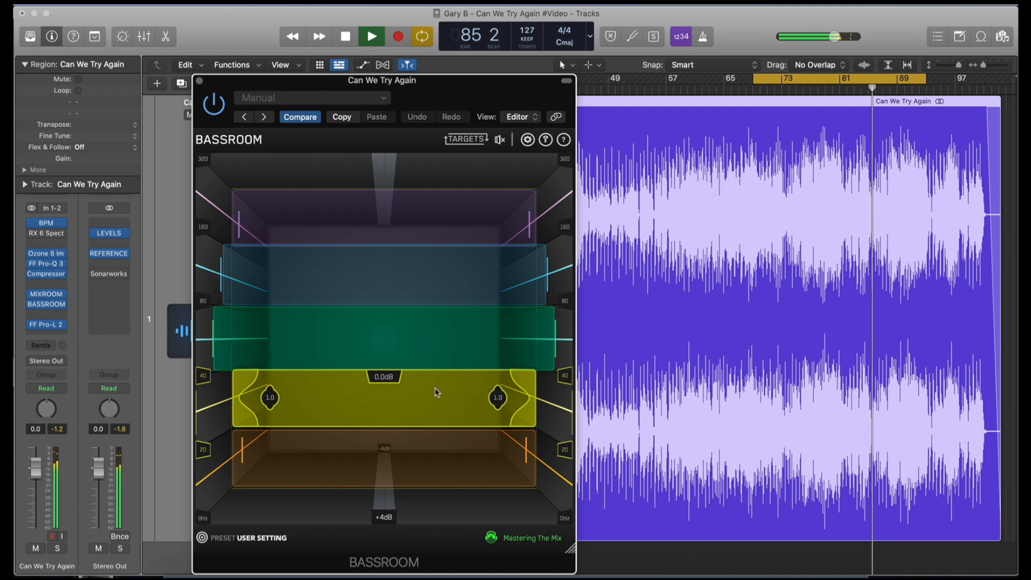
Step: Match BASSROOM's bands to the targets at -0.7, +1.1, +2.1, +3.7 and -1.0 dB from highest to lowest, and close it
scroll(435, 389, "up", 5)
scroll(442, 407, "down", 1)
scroll(435, 470, "down", 3)
scroll(460, 226, "down", 2)
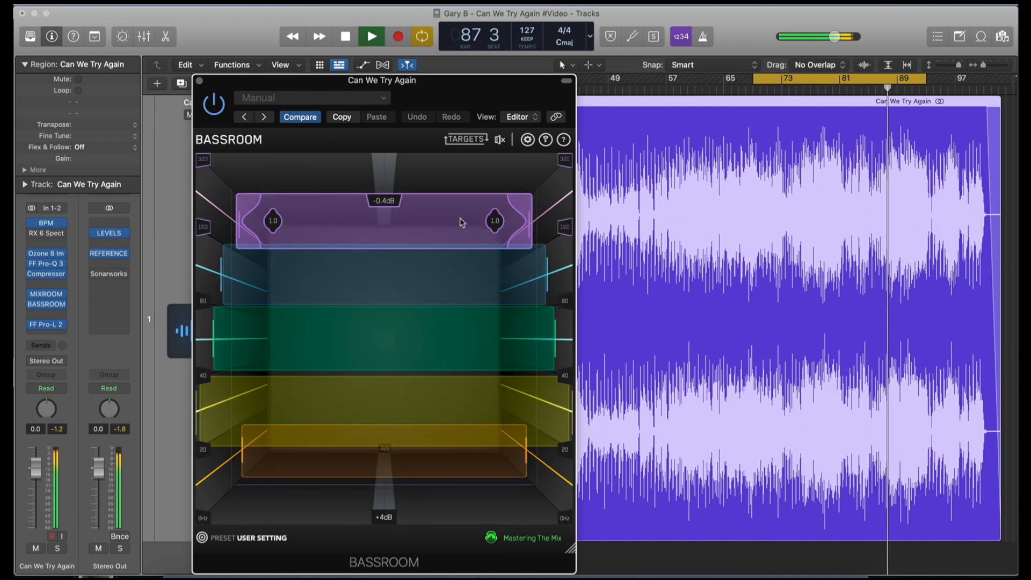
mouse_move(500, 140)
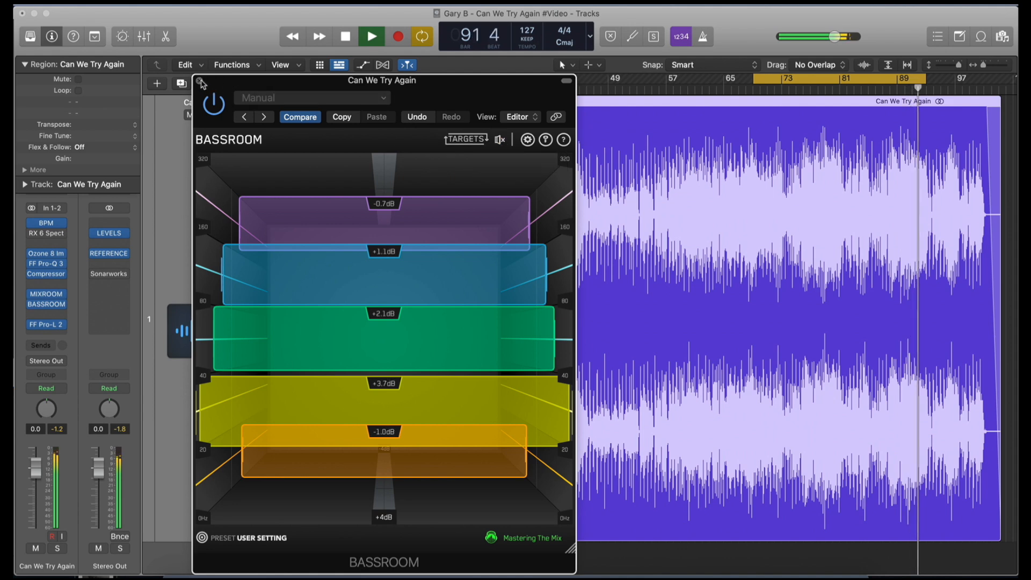
left_click(200, 80)
Step: In REFERENCE, compare the master with the Pre-Master to judge the BASSROOM low-end adjustments
left_click(109, 257)
left_click(400, 304)
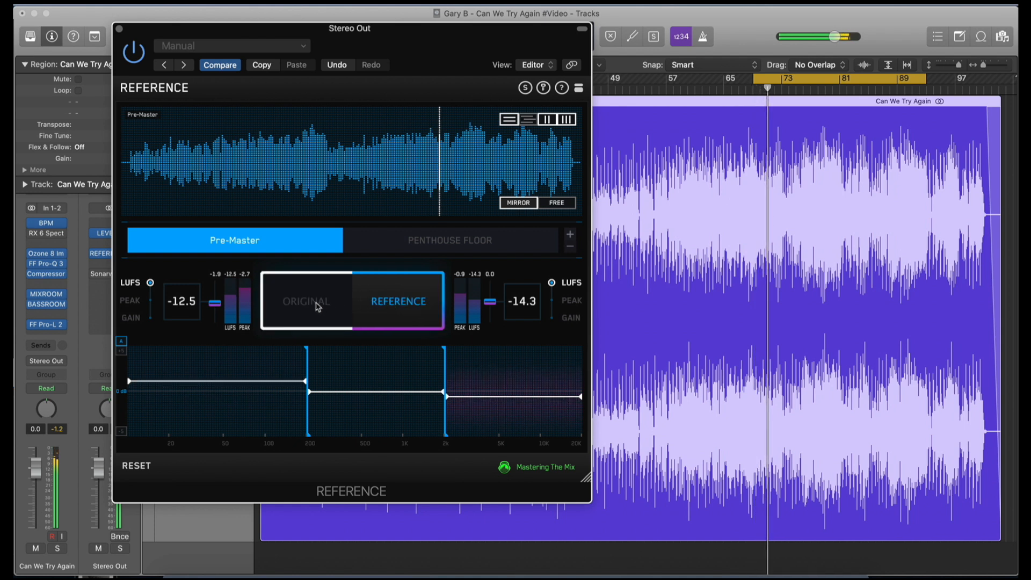
left_click(318, 307)
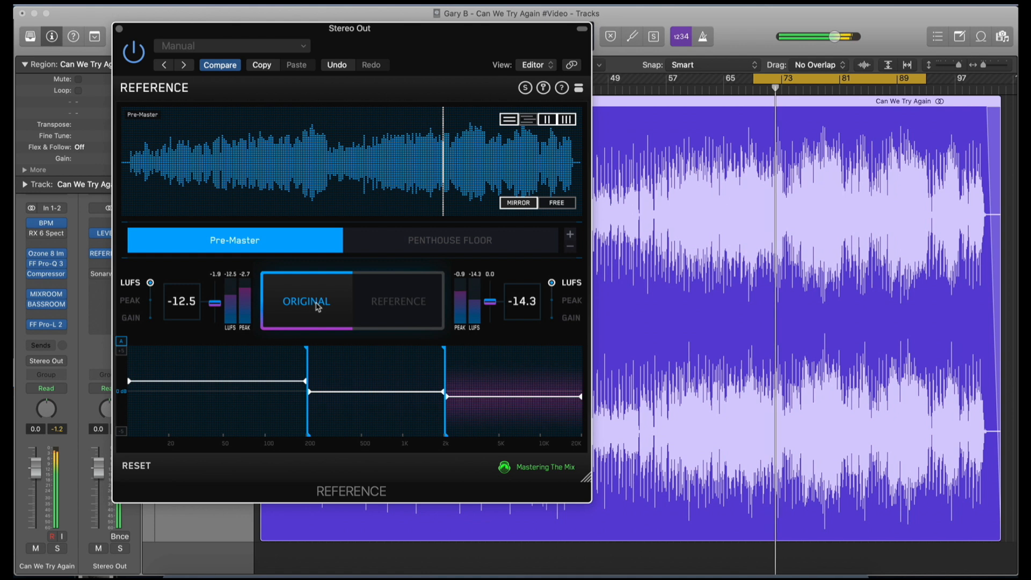
left_click(380, 301)
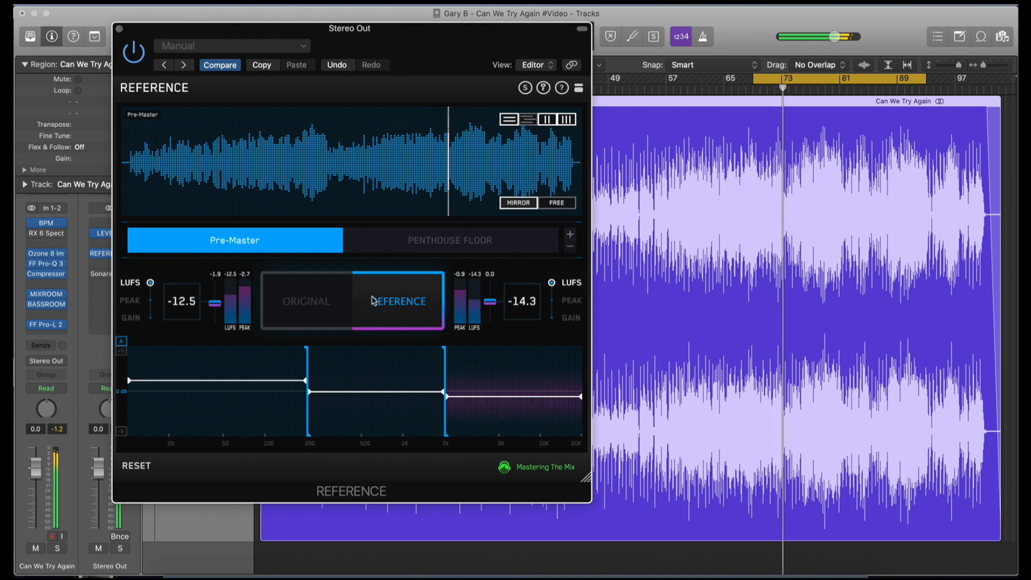
left_click(323, 300)
Step: Switch the reference to PENTHOUSE FLOOR and compare its sound with the bass-adjusted master
left_click(389, 247)
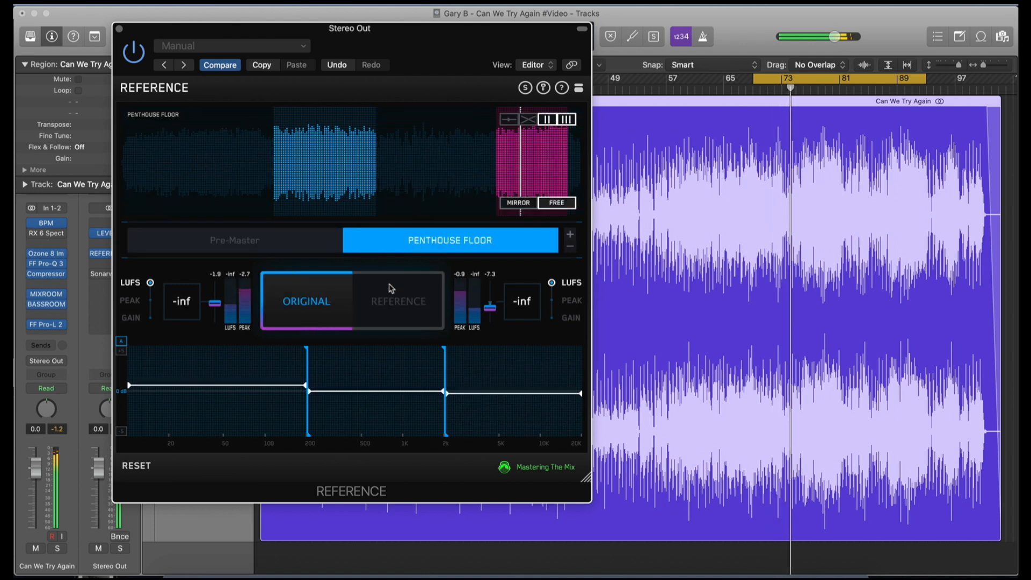
left_click(392, 304)
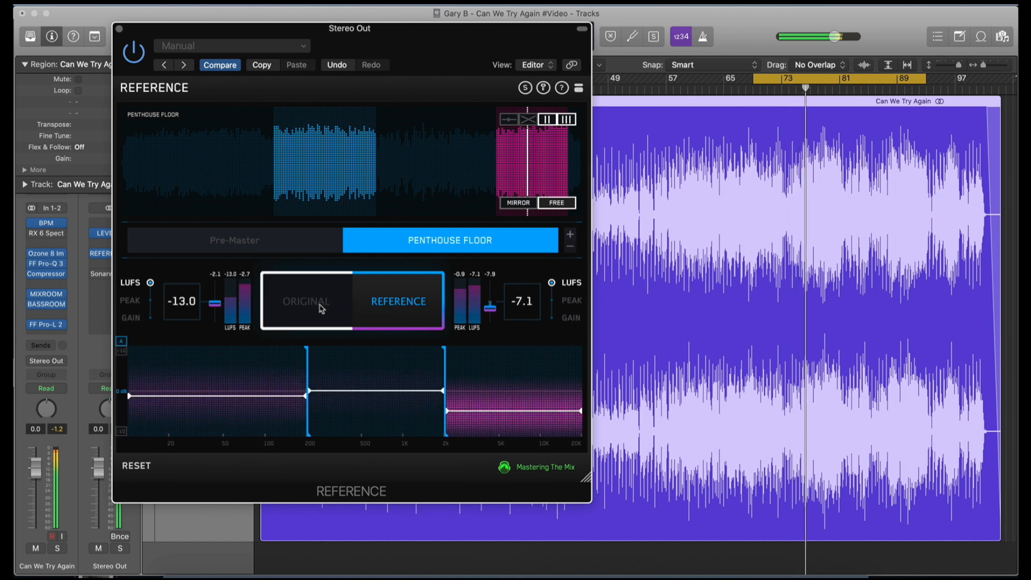
left_click(321, 308)
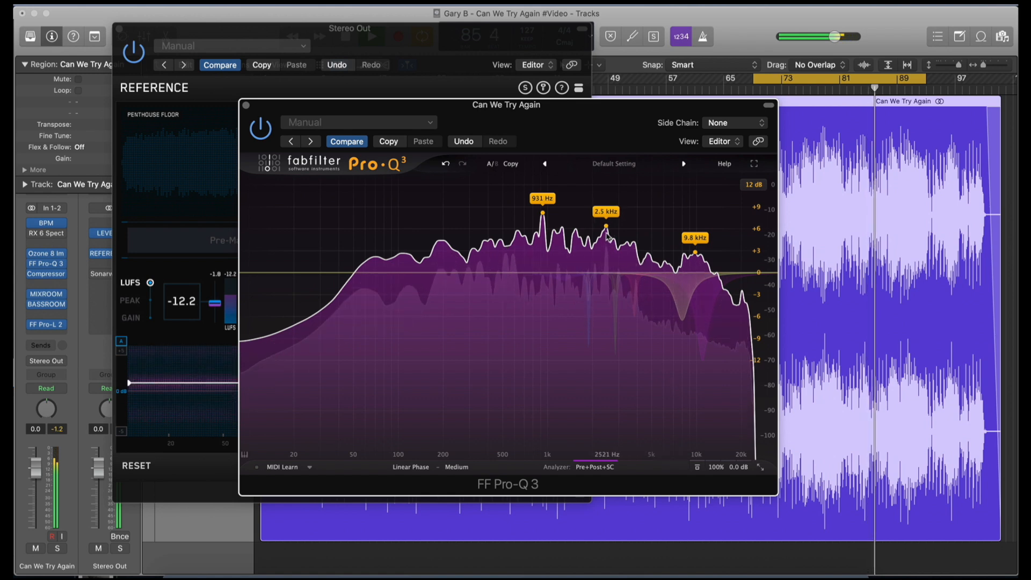
Step: In Pro-Q 3, add a narrow dynamic cut at about 2.5 kHz with 0 dB gain, and reduce the depth of the 8 kHz dynamic cut
left_click_drag(607, 202, 607, 194)
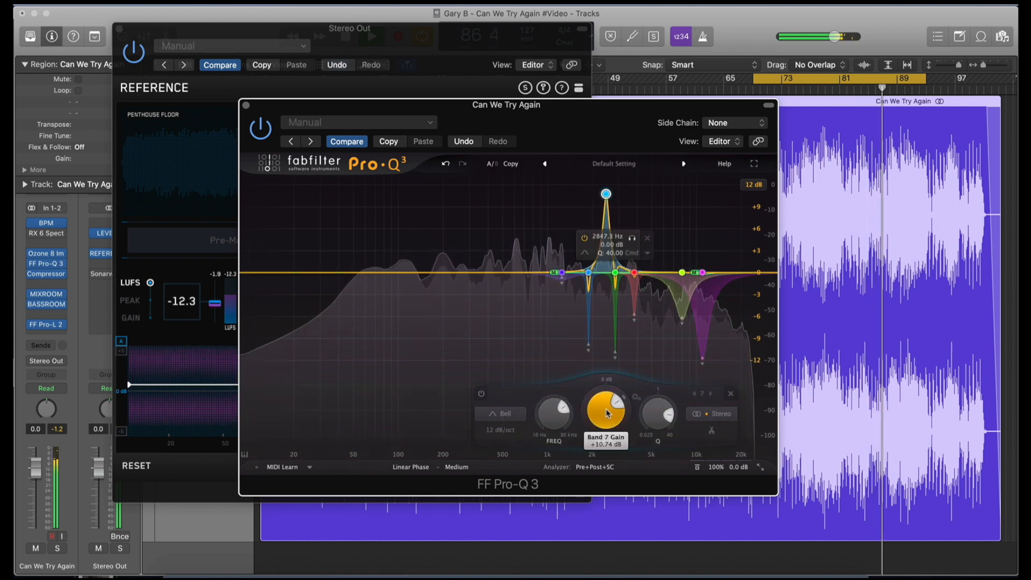
type("0")
key("Return")
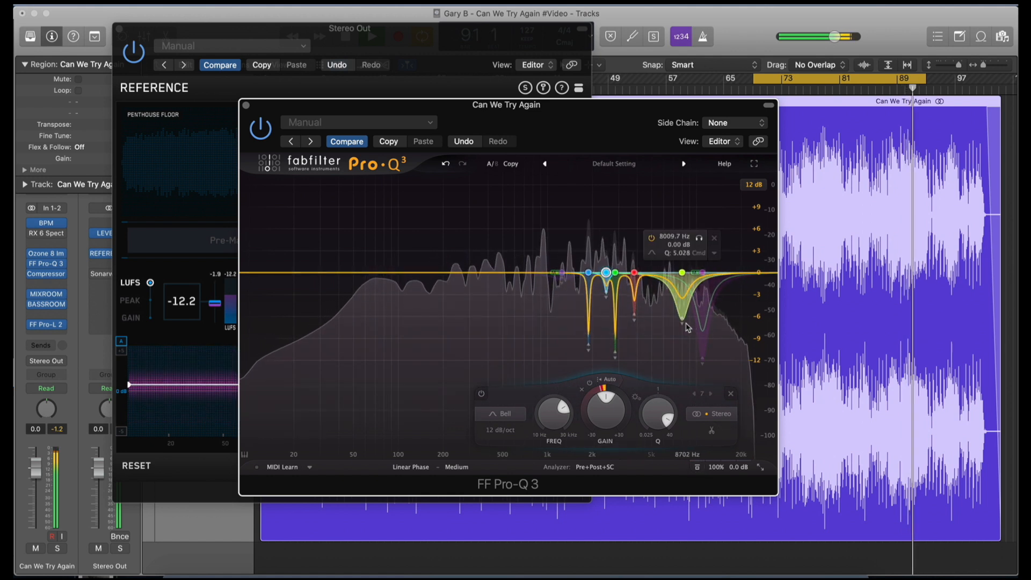
left_click(684, 303)
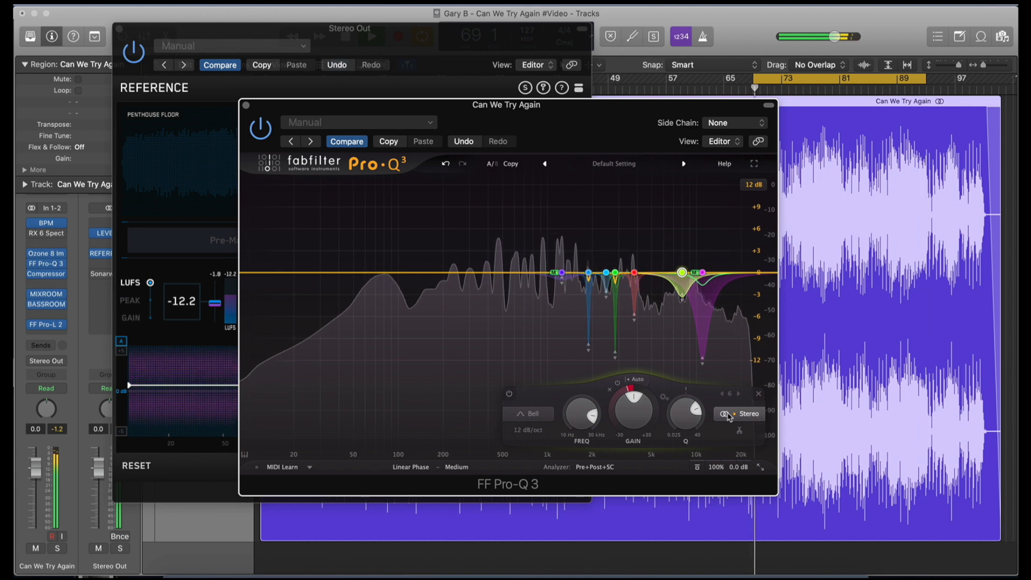
Step: Close Pro-Q 3 and compare the re-equalised master with the PENTHOUSE FLOOR reference
left_click(245, 103)
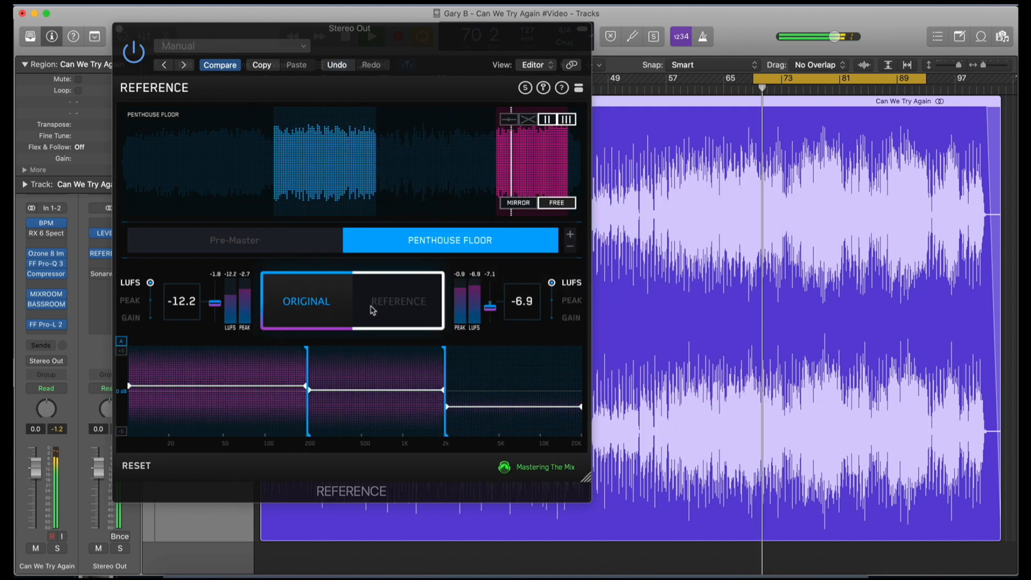
left_click(382, 299)
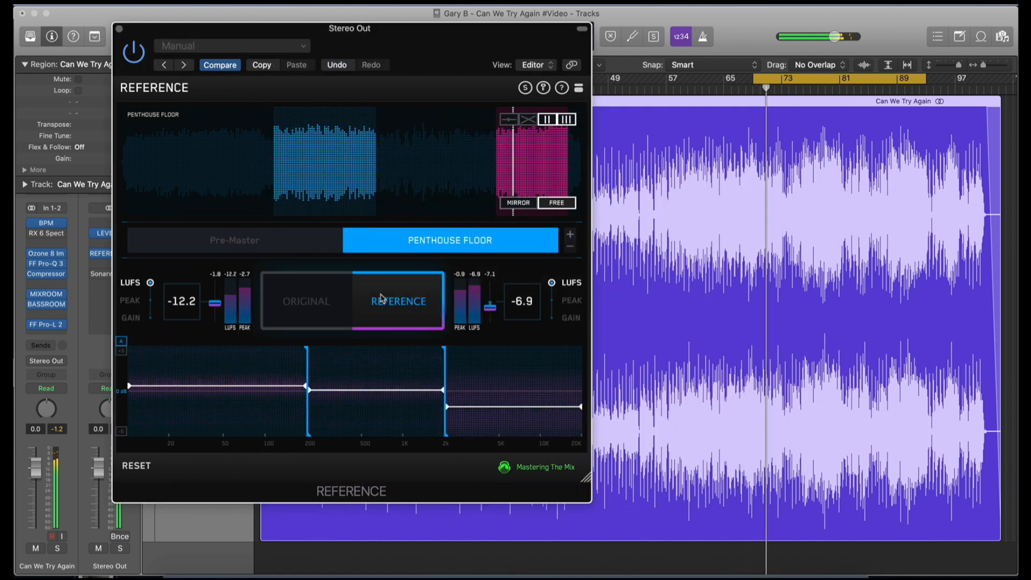
left_click(325, 299)
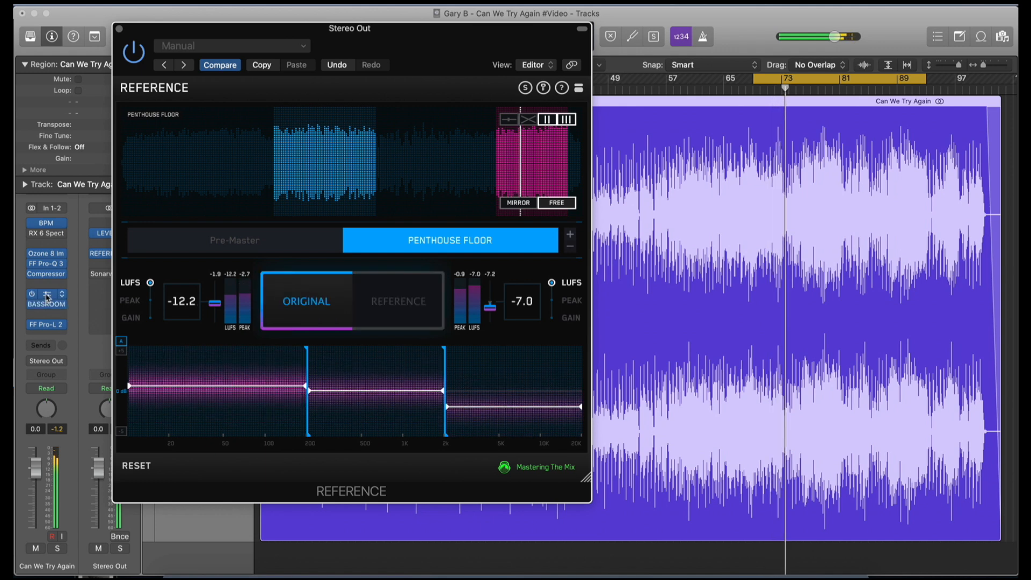
Step: Adjust MIXROOM's three highest bands to +9.1, +5.1 and -1.8 dB from highest to lowest, and close it
left_click(47, 296)
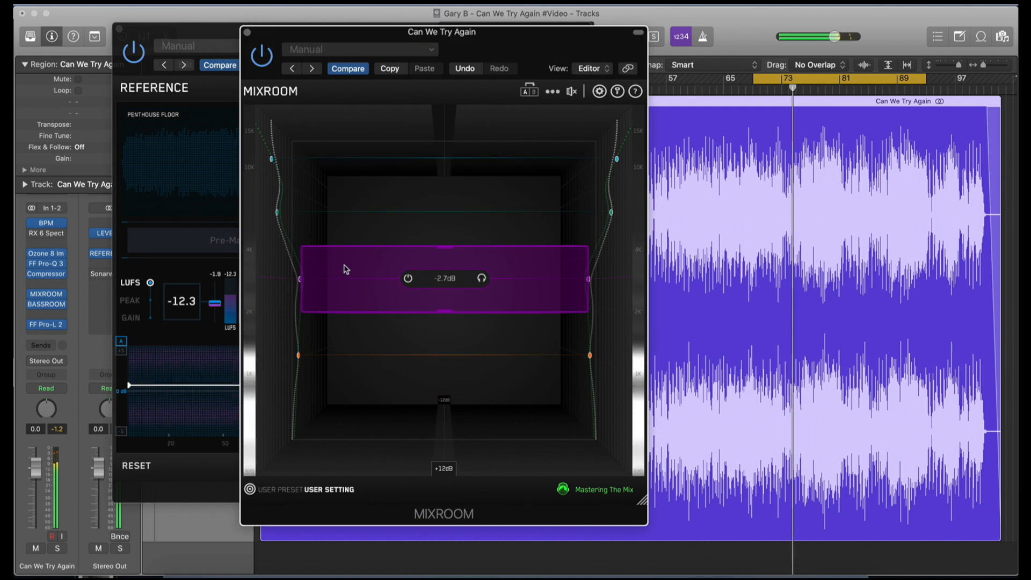
left_click(336, 223)
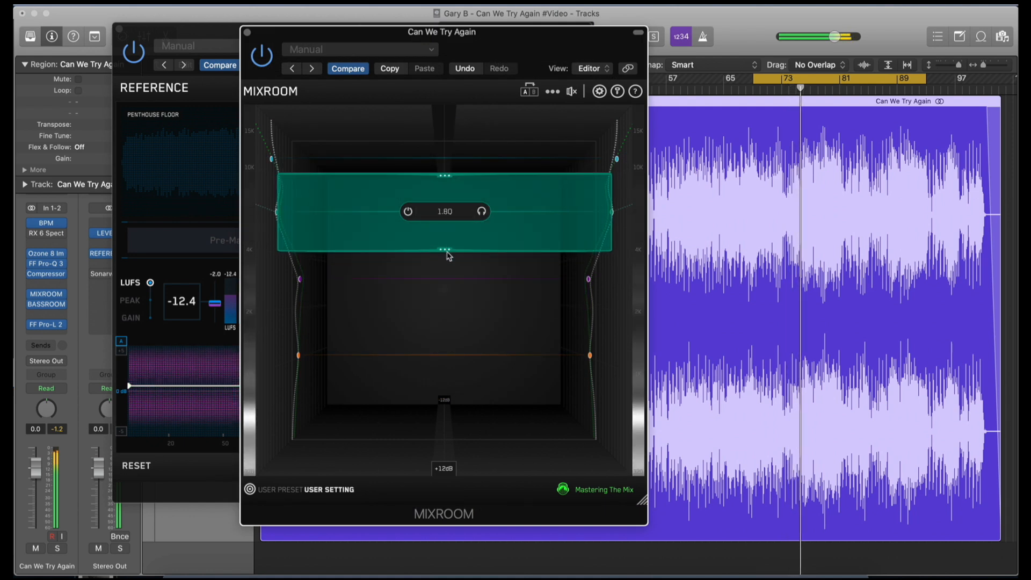
left_click(333, 280)
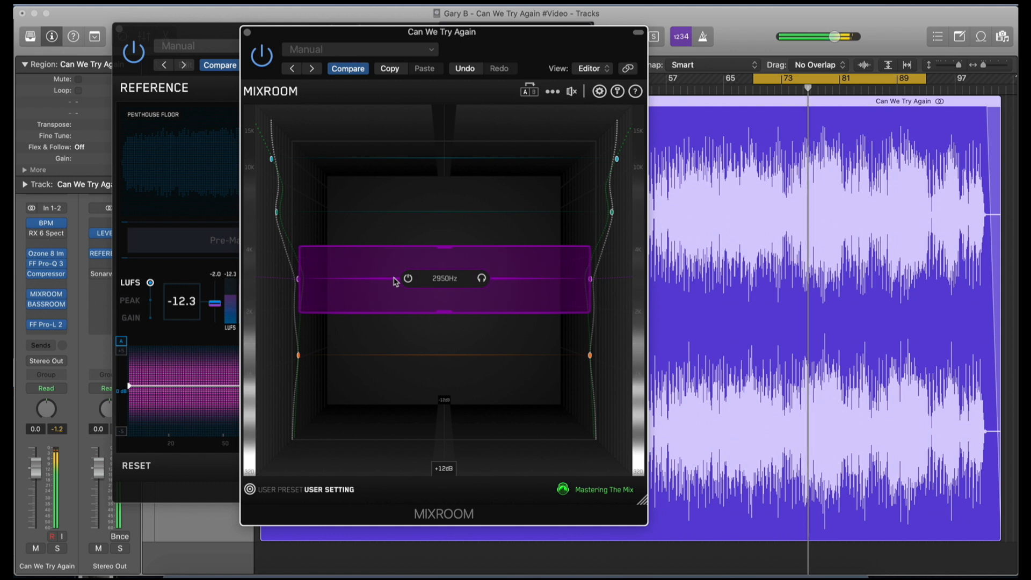
left_click(572, 93)
left_click(572, 93)
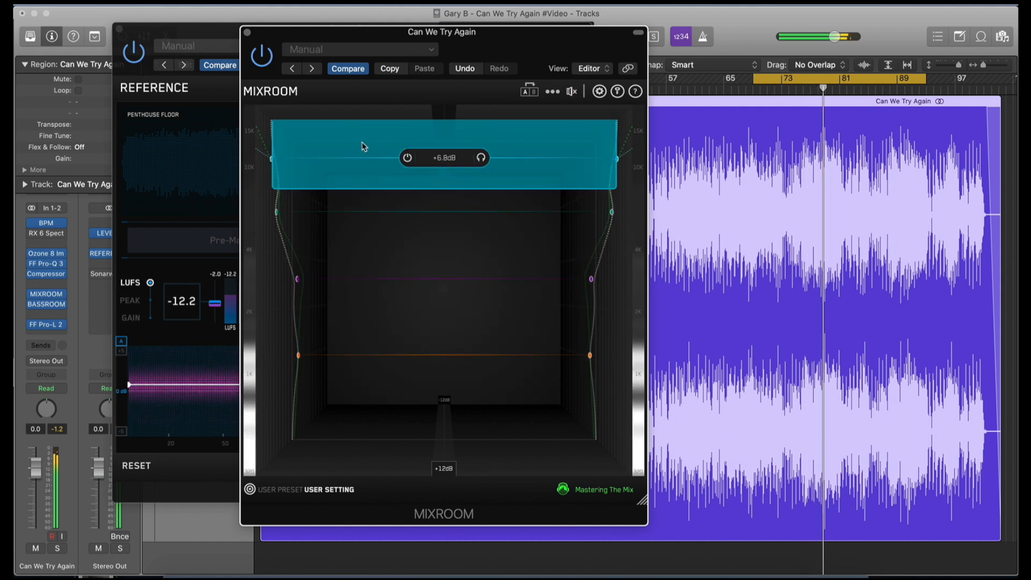
scroll(345, 145, "up", 4)
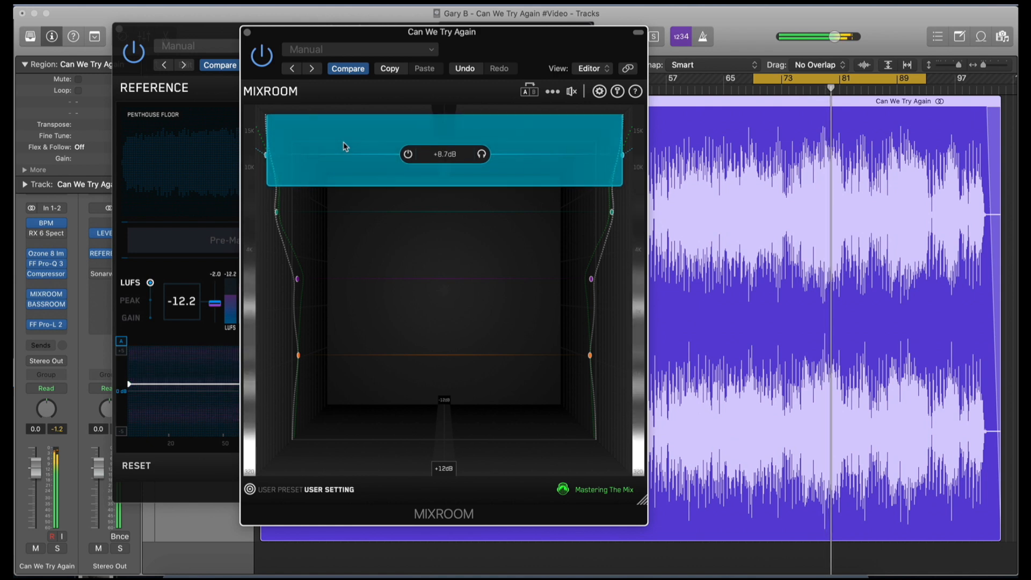
scroll(343, 141, "up", 1)
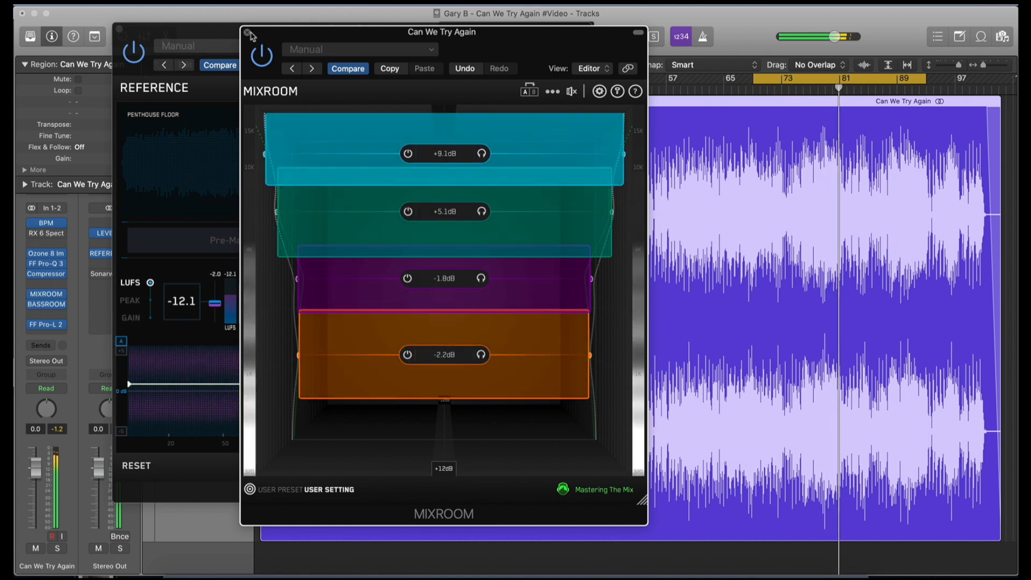
left_click(247, 32)
Step: Alternate between the master and PENTHOUSE FLOOR in REFERENCE, checking the soloed range above 2 kHz as well as the full spectrum
left_click(377, 312)
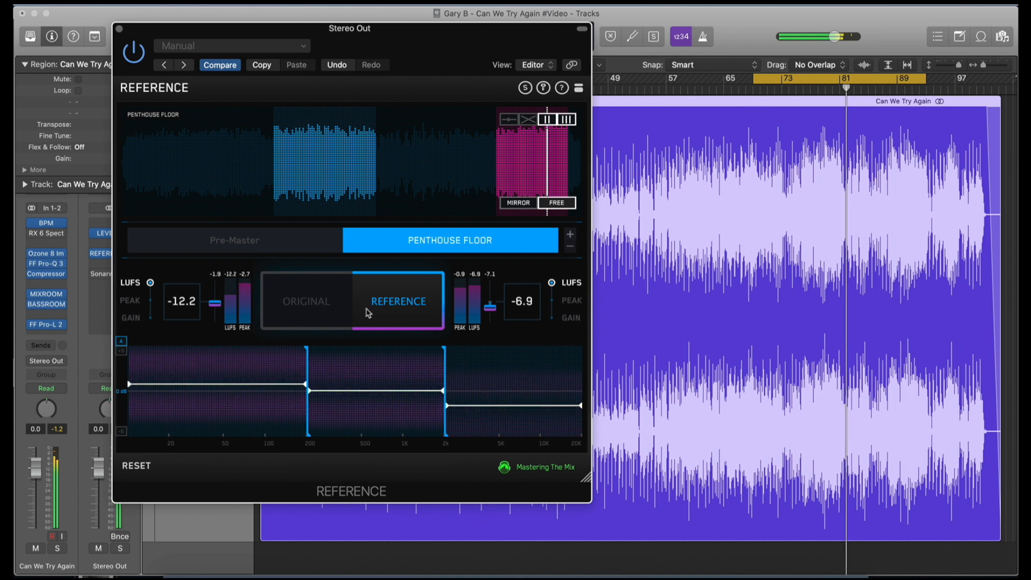
left_click(333, 299)
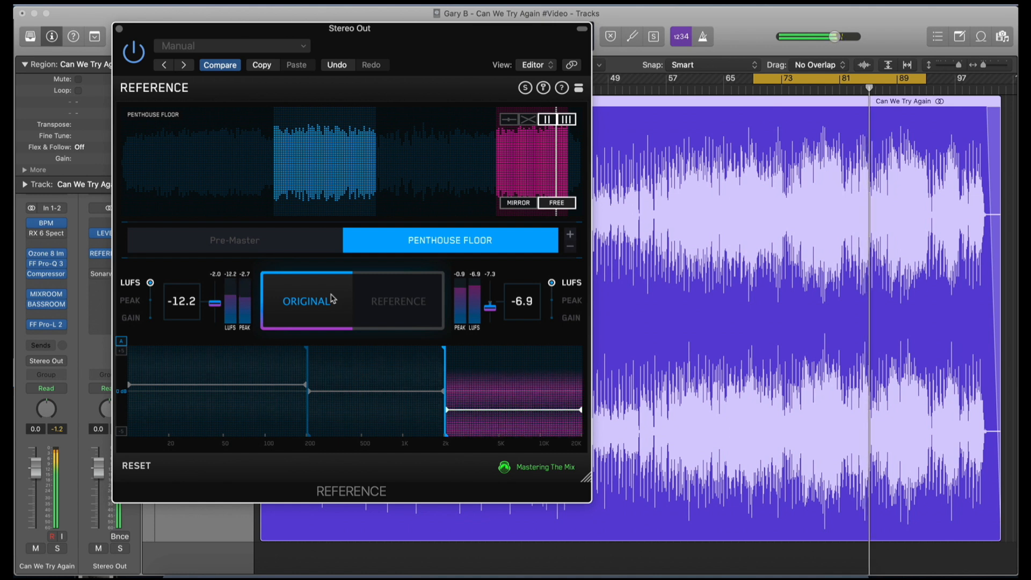
left_click(333, 299)
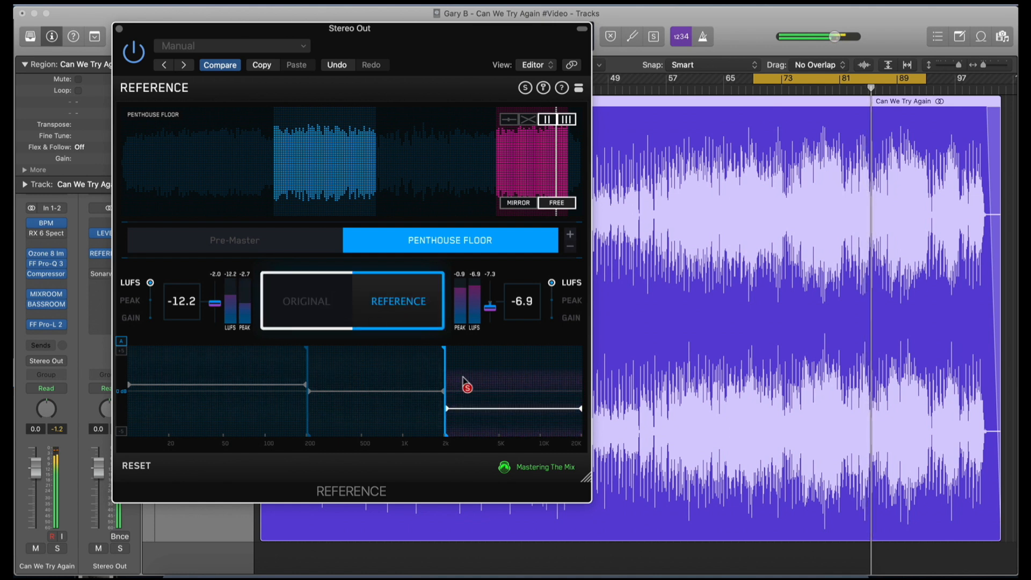
left_click(326, 299)
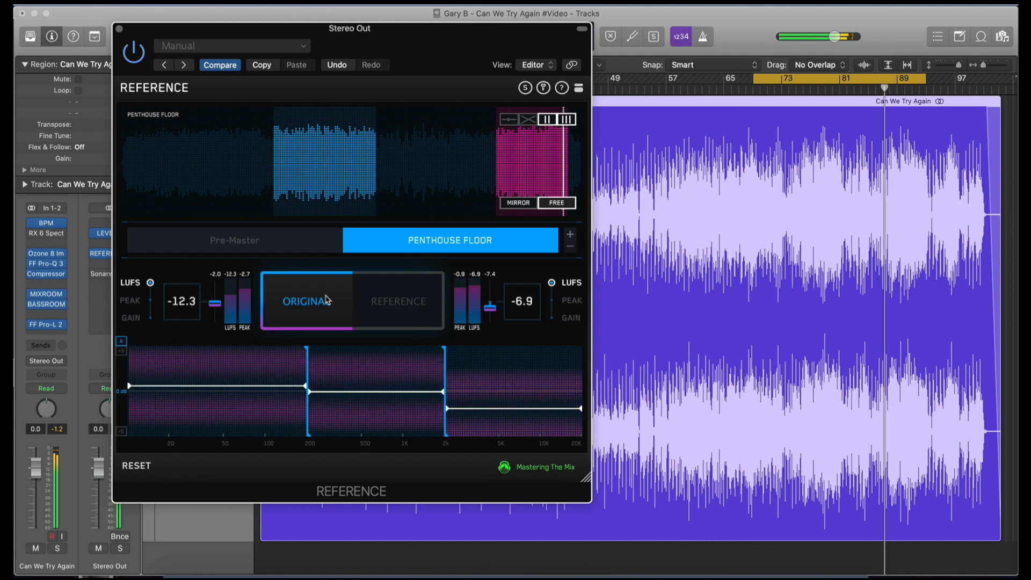
left_click(326, 299)
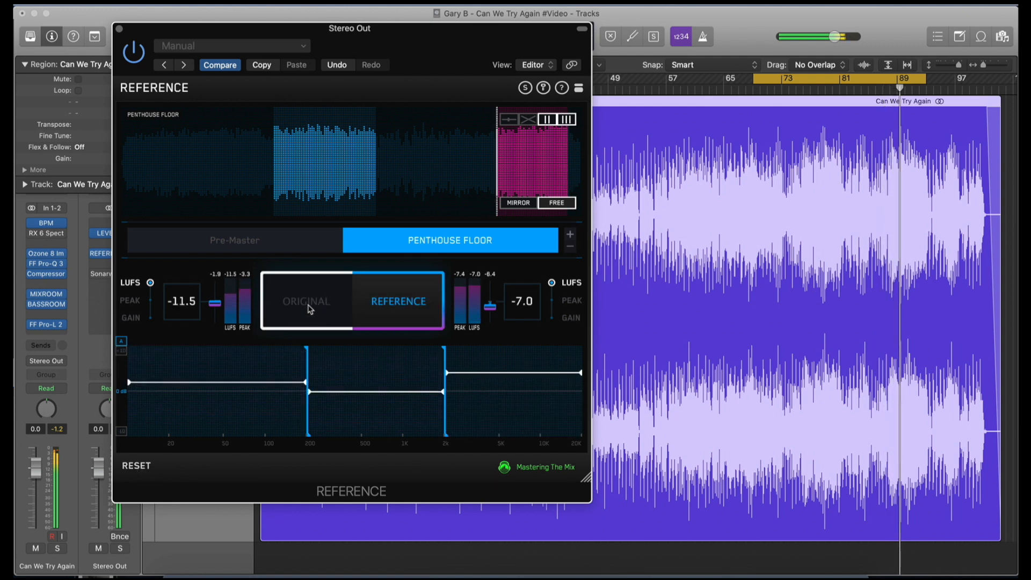
left_click(310, 309)
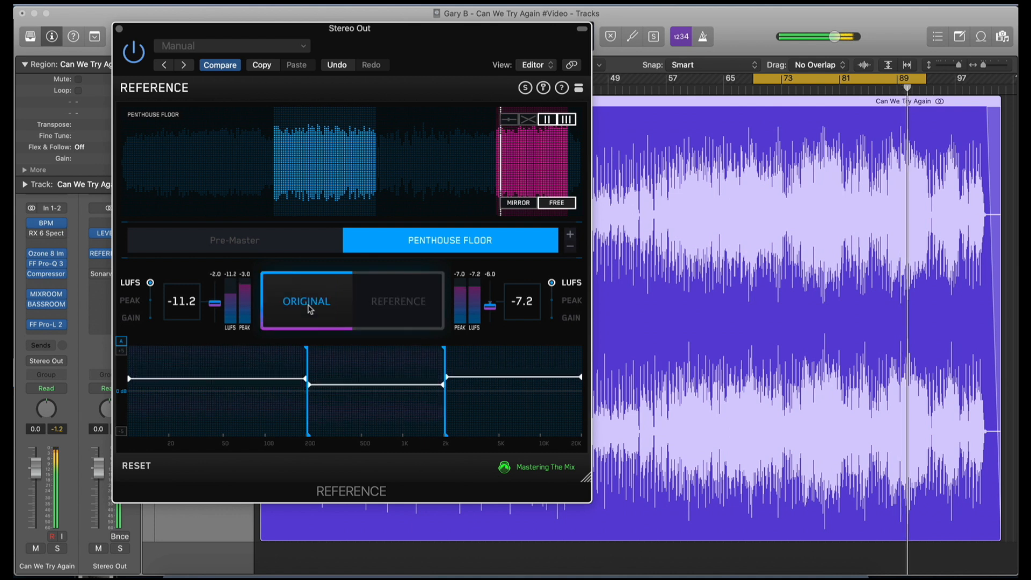
left_click(354, 313)
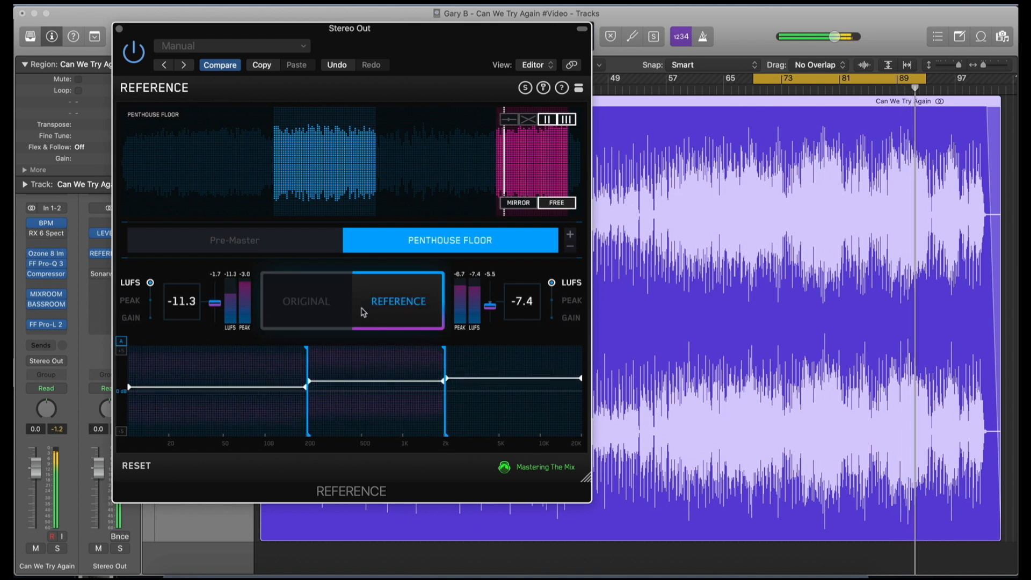
left_click(316, 308)
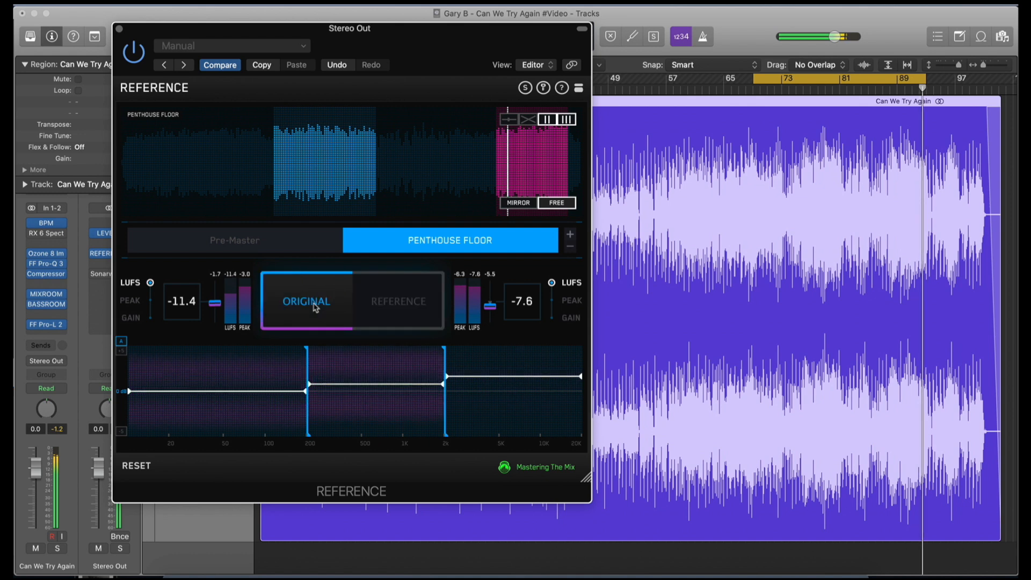
Step: In Pro-Q 3, add a dynamic bell at about 79 Hz with -1.5 dB gain, +2 dB dynamic range and a Q of 0.767
left_click(47, 266)
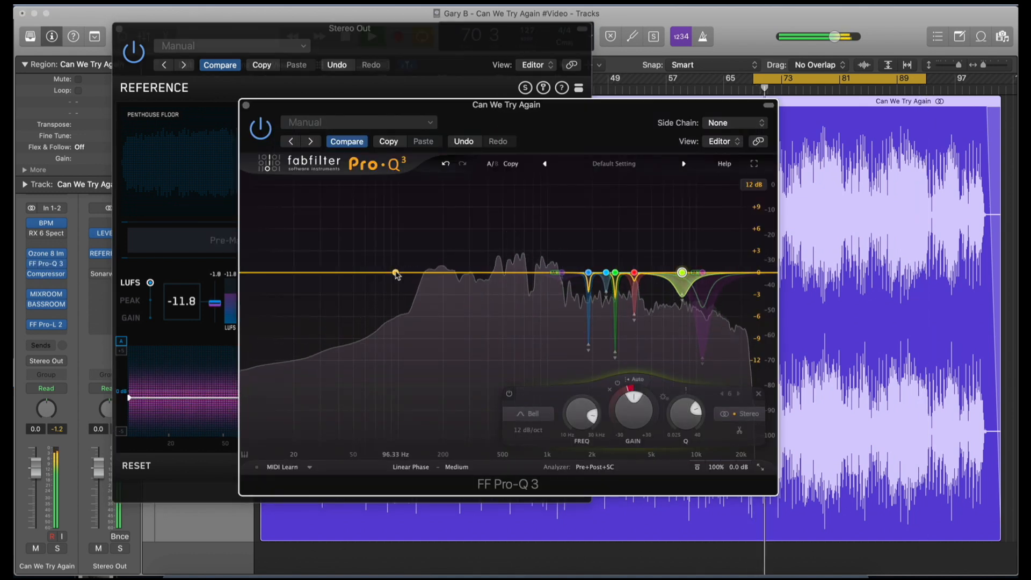
left_click(396, 274)
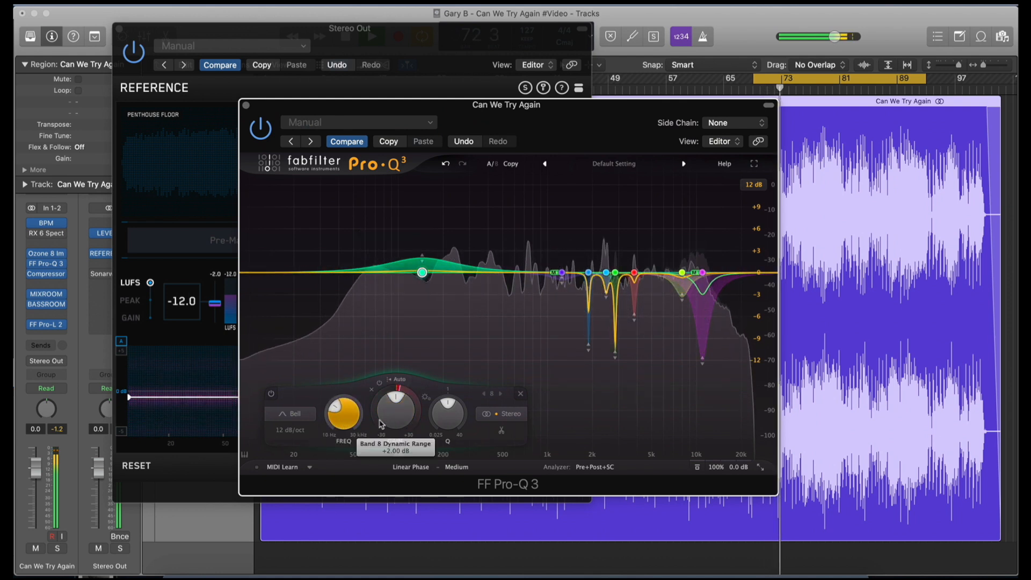
type("-1.5")
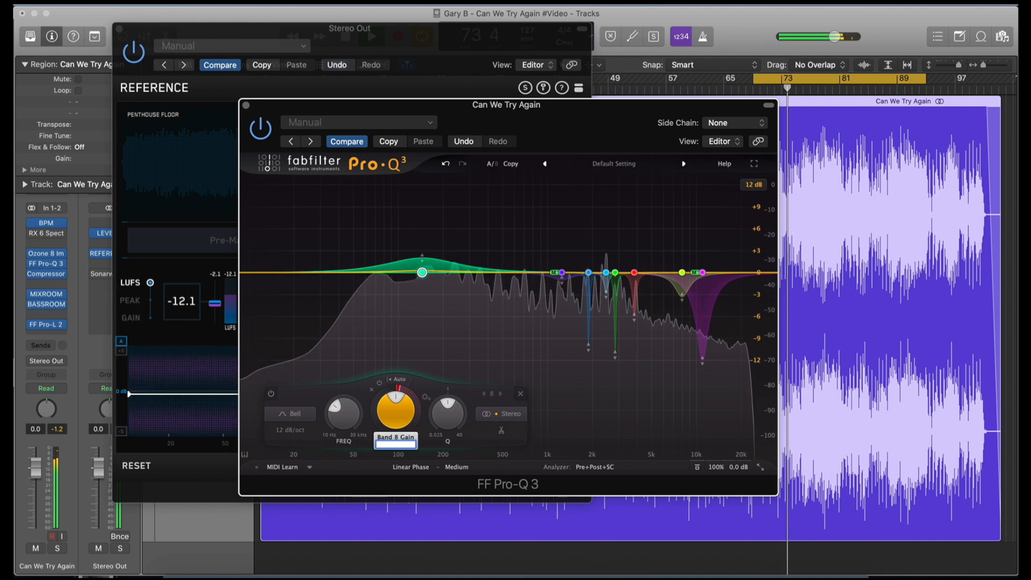
key("Return")
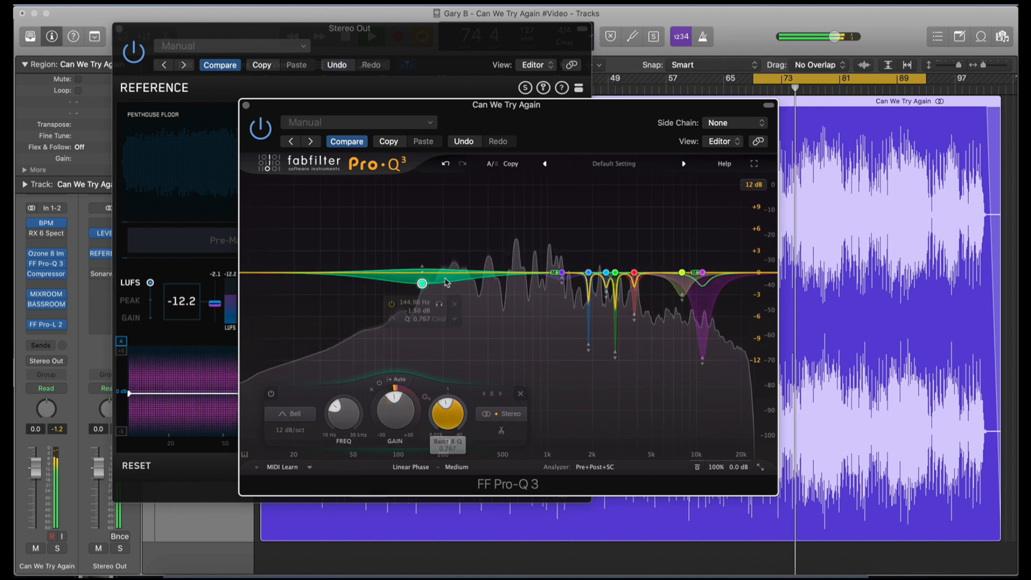
left_click_drag(439, 304, 399, 308)
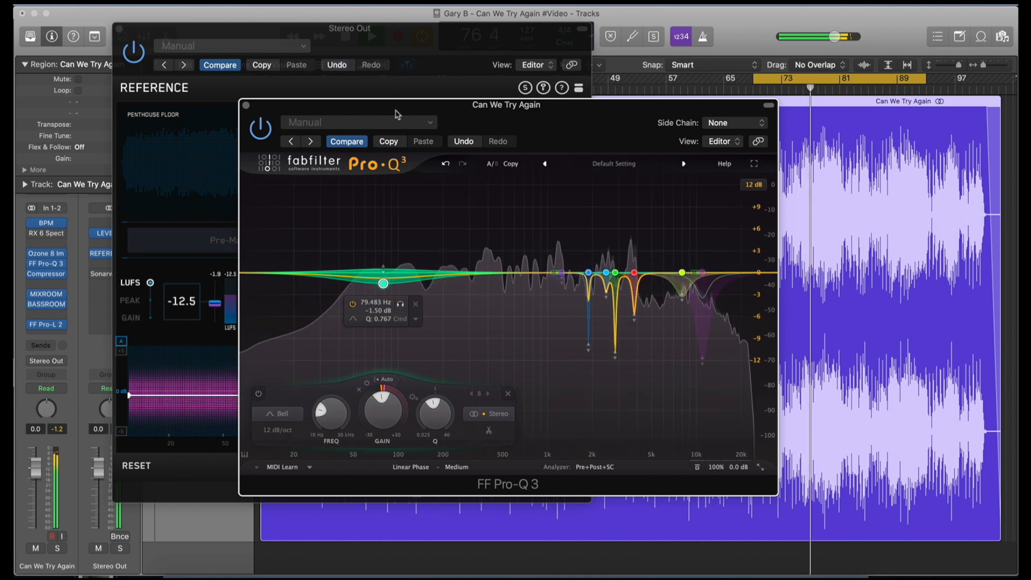
Step: Bring REFERENCE forward and compare the low end of the master with PENTHOUSE FLOOR
left_click(435, 46)
left_click(413, 288)
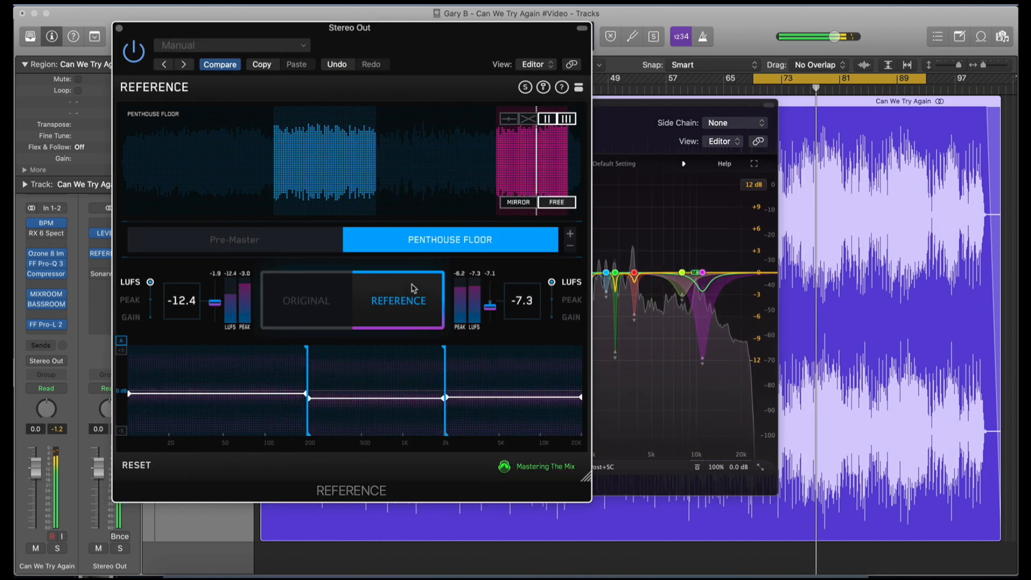
left_click(333, 295)
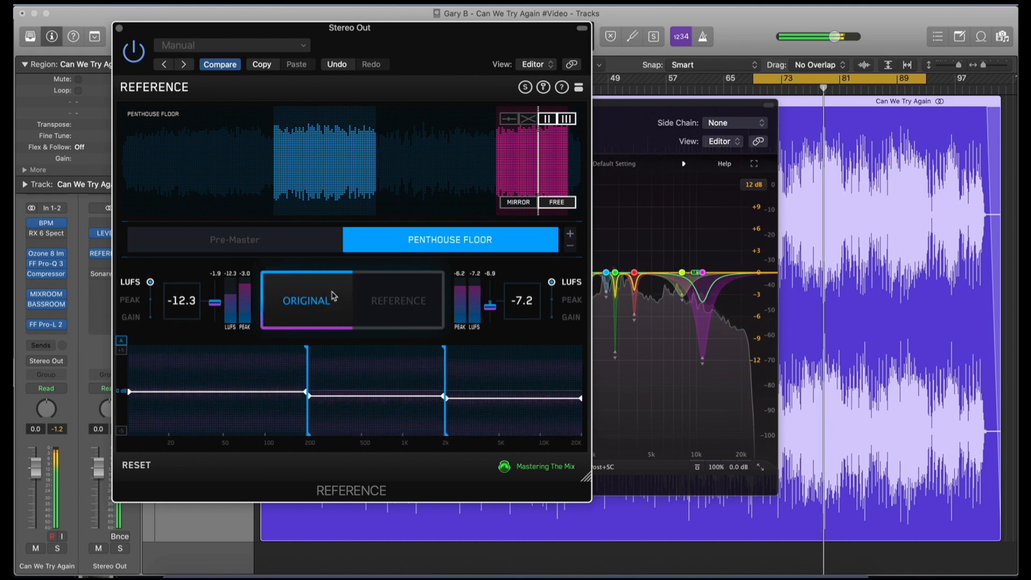
Step: Switch the reference to Pre-Master and repeatedly compare it with the current master
left_click(284, 239)
left_click(396, 316)
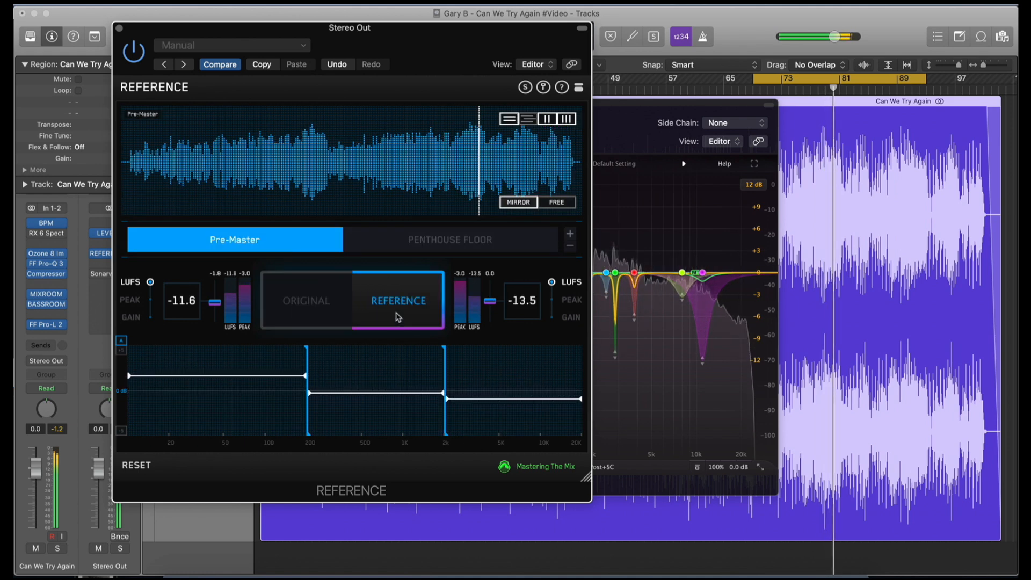
left_click(331, 308)
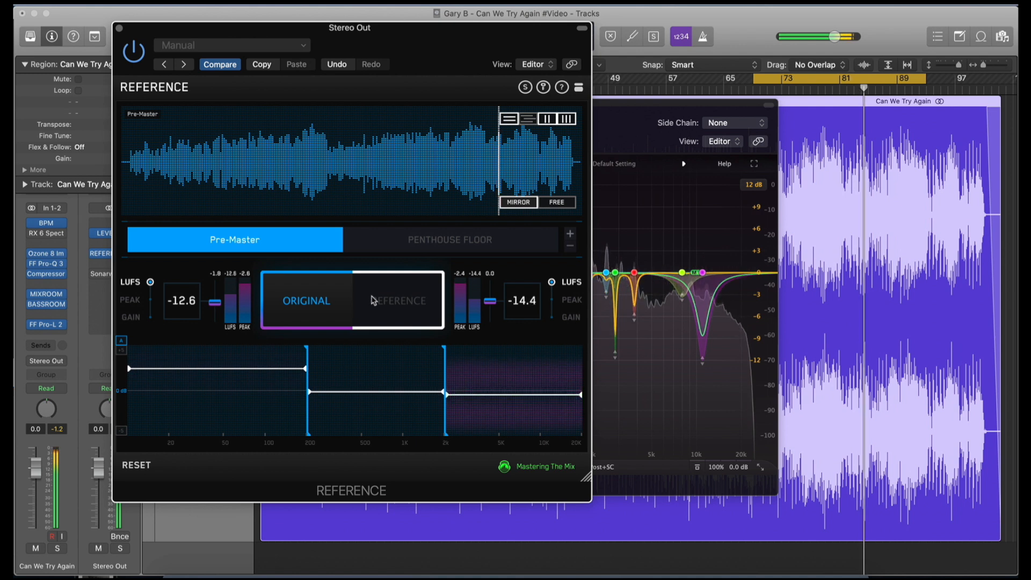
left_click(371, 300)
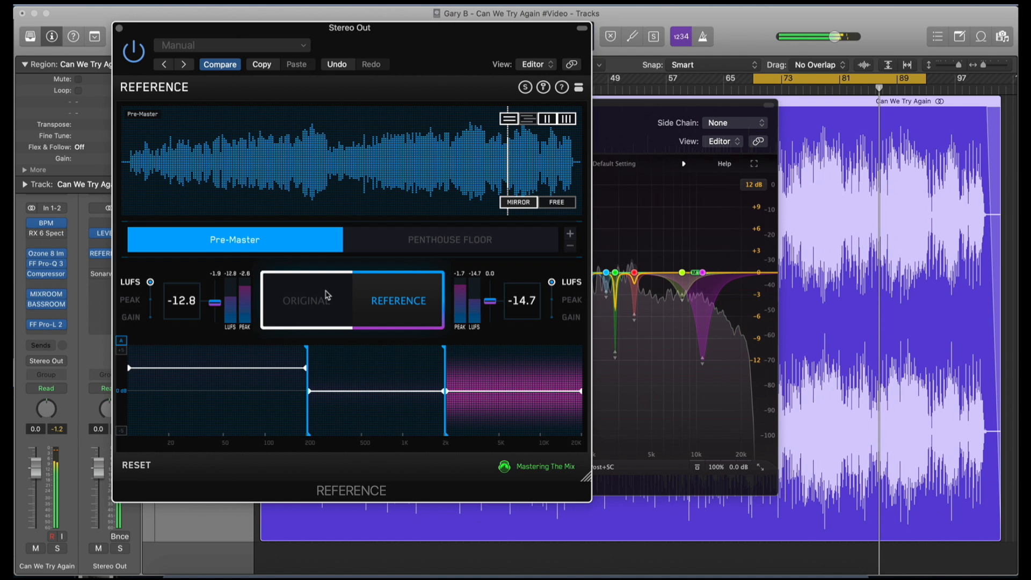
left_click(326, 295)
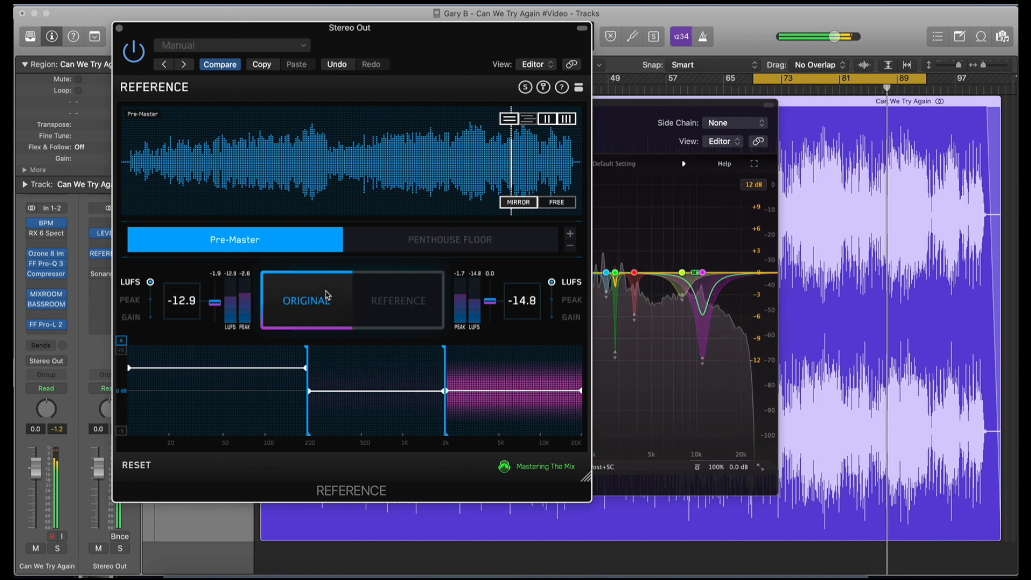
left_click(326, 296)
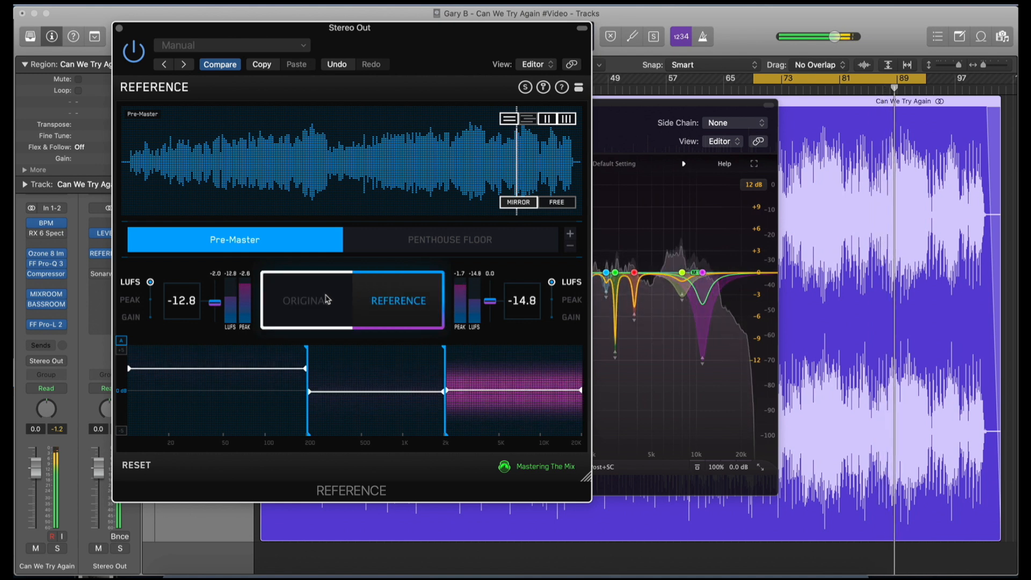
left_click(327, 299)
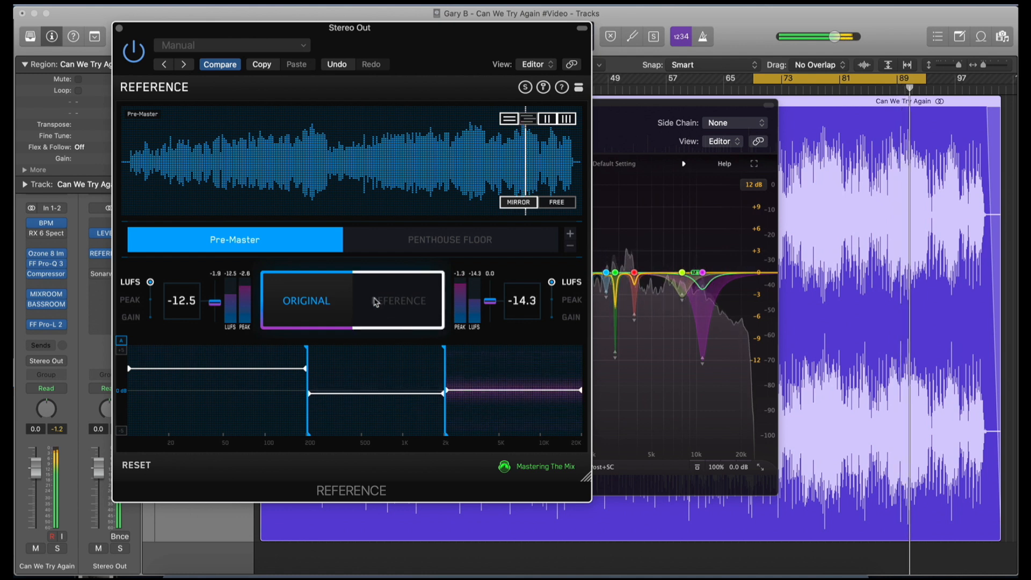
left_click(377, 300)
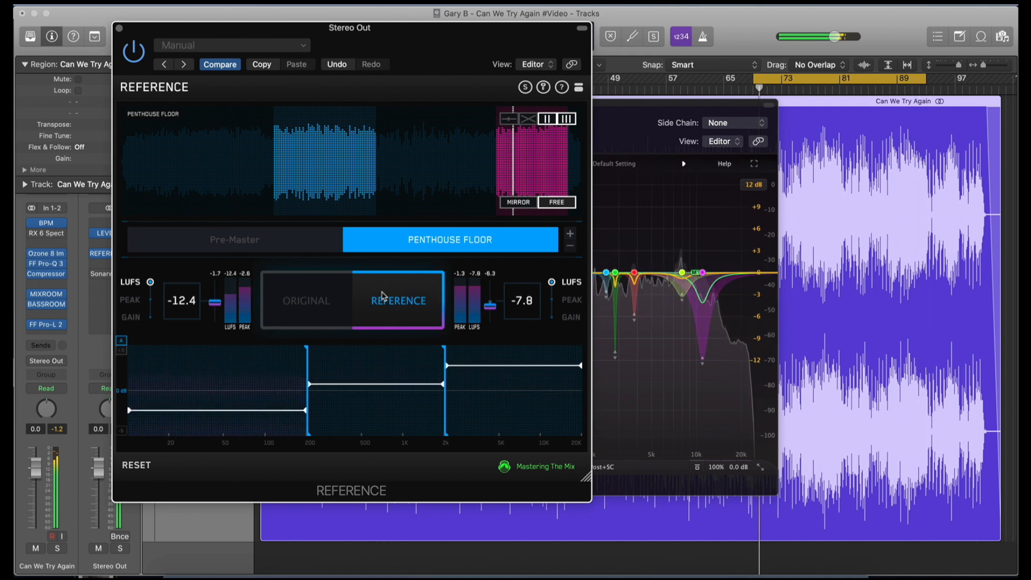
Step: Compare the master with PENTHOUSE FLOOR once more, and close the REFERENCE and Pro-Q 3 windows
left_click(383, 296)
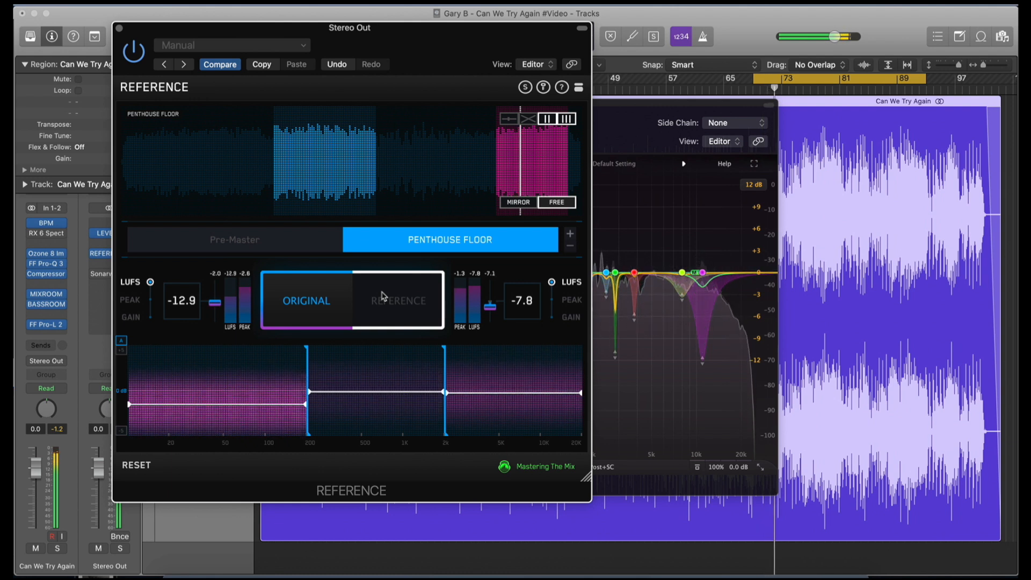
left_click(314, 299)
left_click(315, 299)
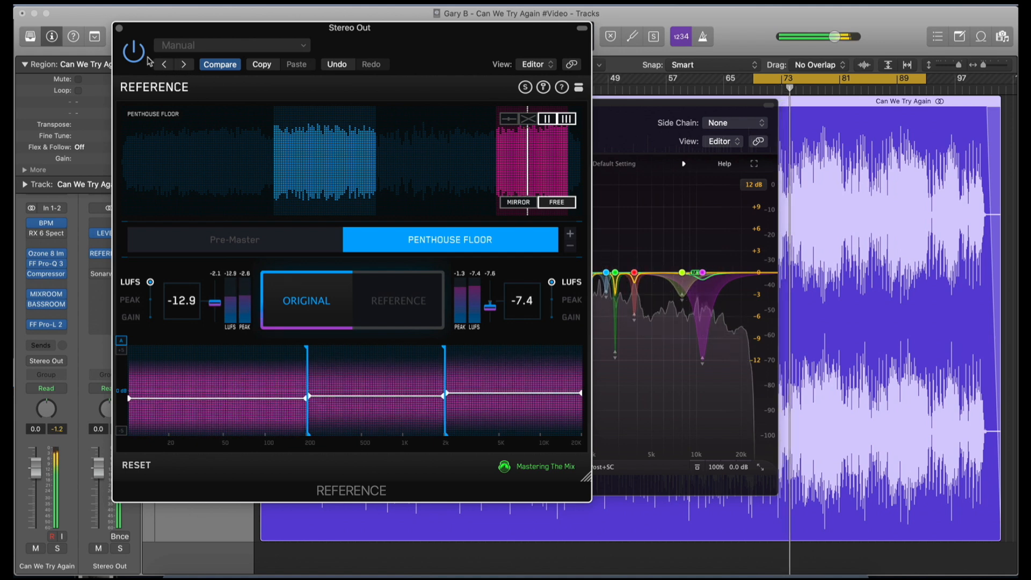
left_click(120, 28)
key("super+w")
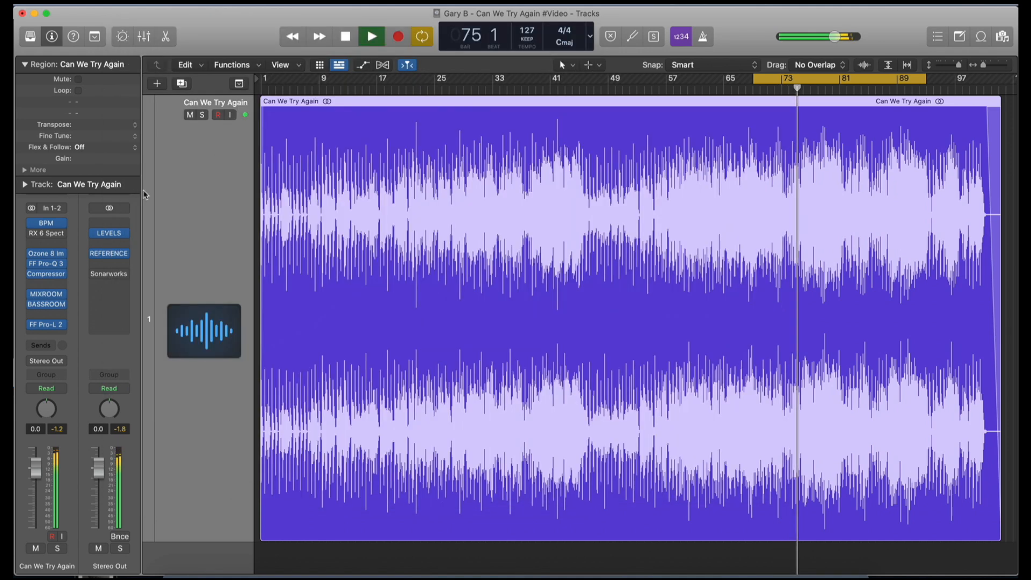
Step: Open LEVELS on the Stereo Out and check the master's LUFS loudness, dynamic range and true peak
left_click(116, 236)
left_click_drag(842, 22, 526, 31)
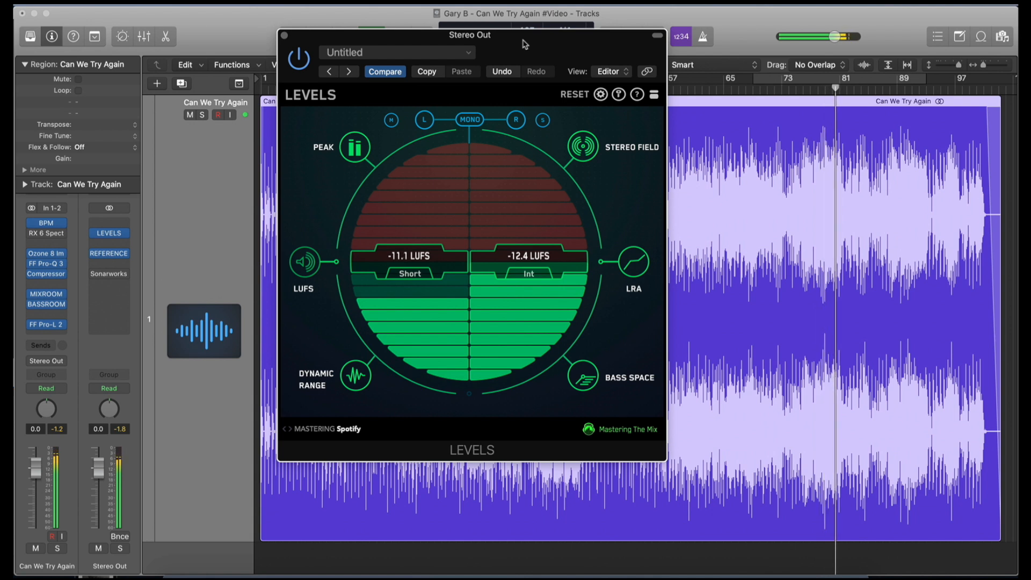
left_click(355, 376)
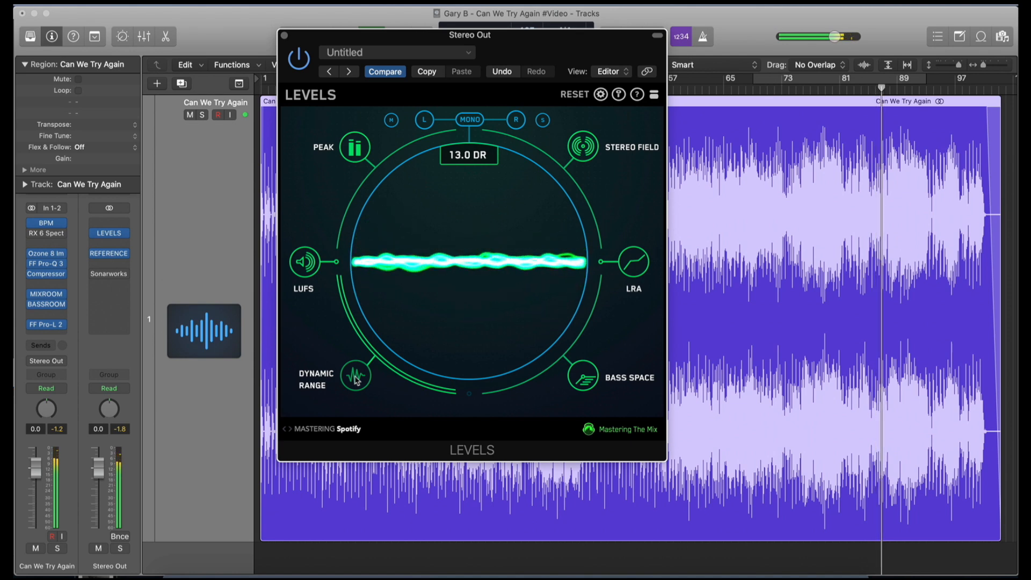
left_click(364, 145)
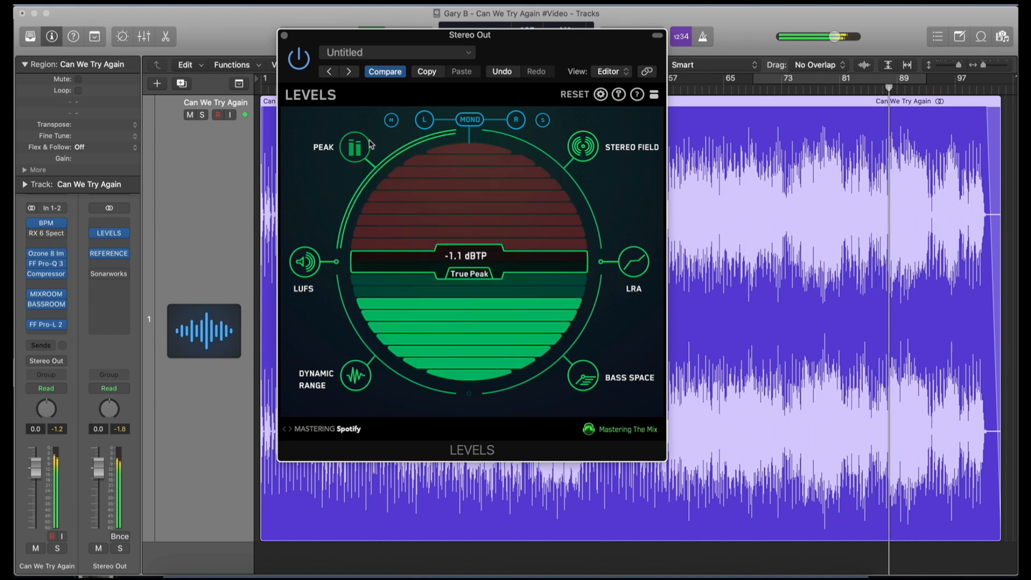